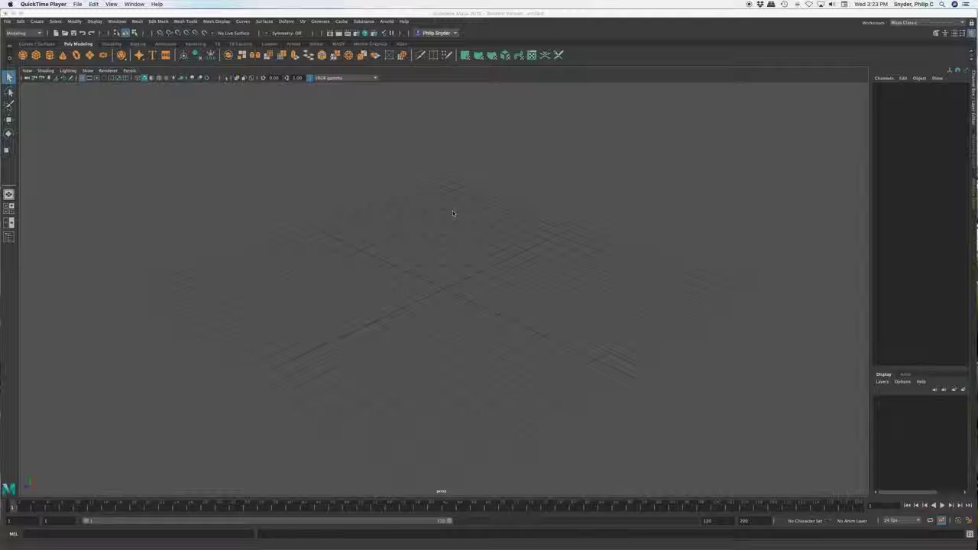
Start a new project in the Project Window and name it Flying Bird
left_click(509, 13)
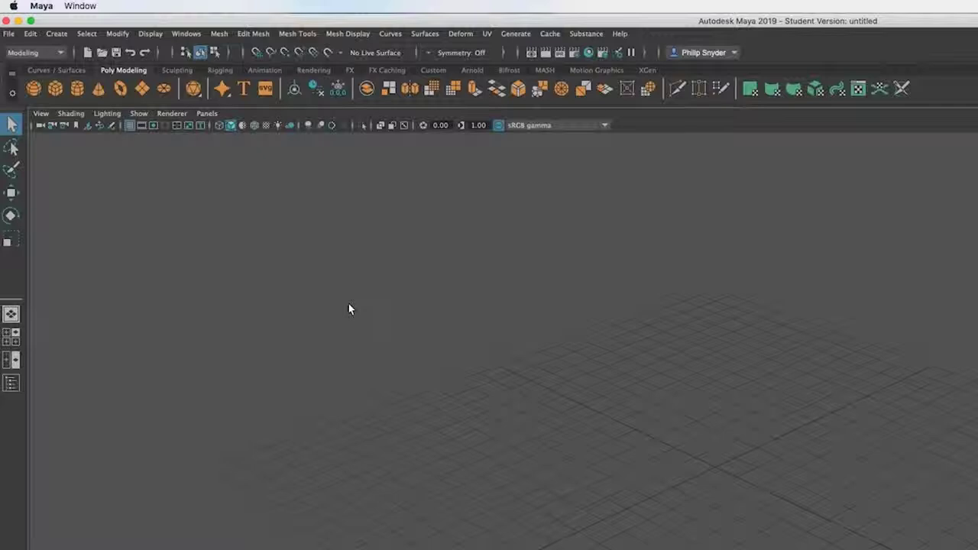
left_click(10, 34)
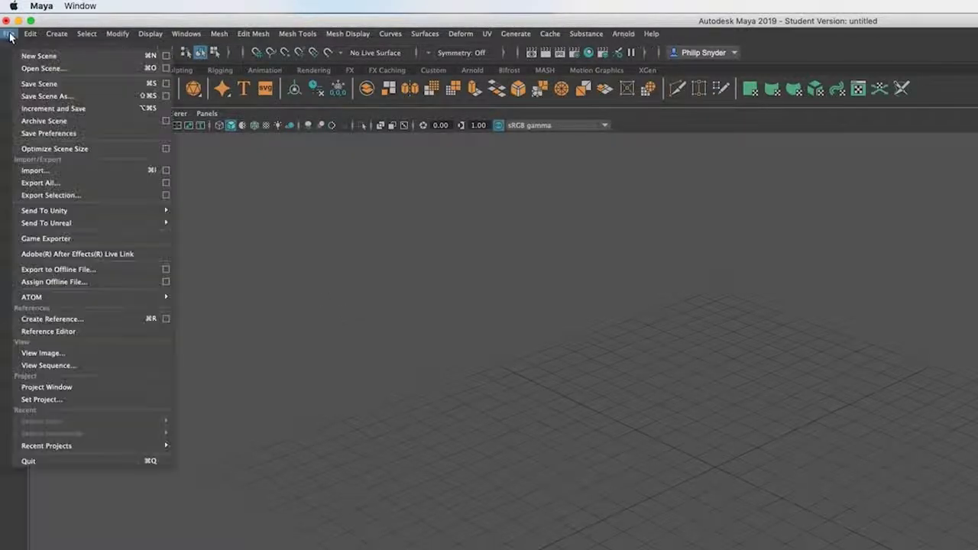
left_click(64, 390)
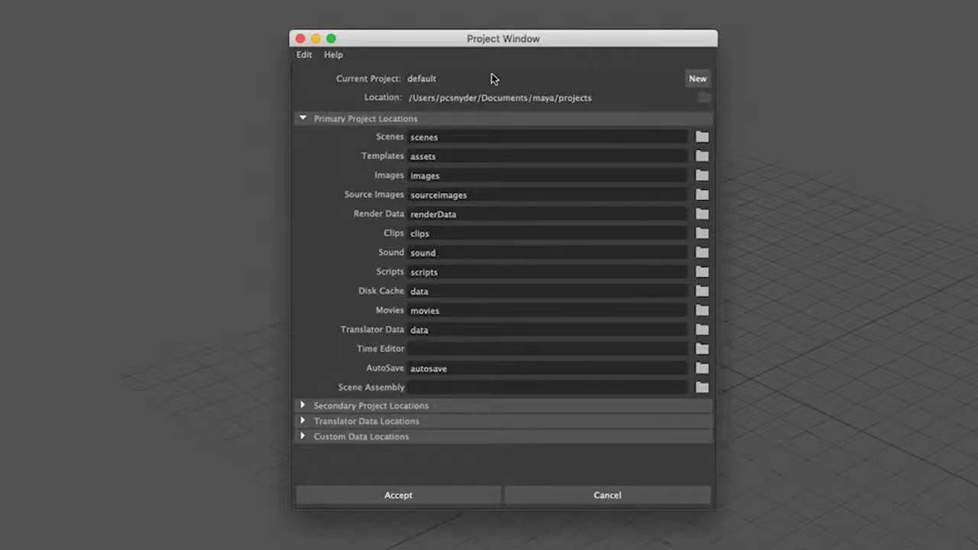
left_click(698, 80)
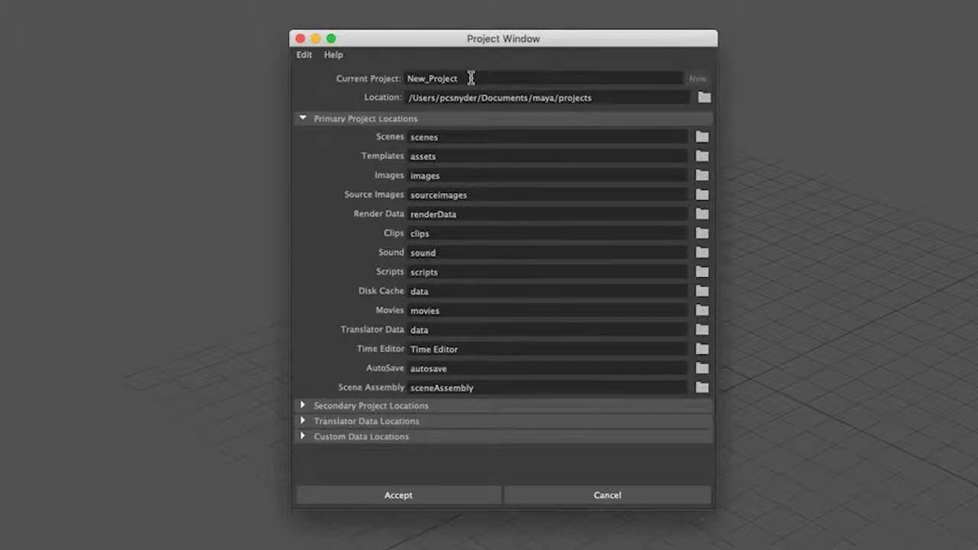
left_click_drag(470, 78, 399, 80)
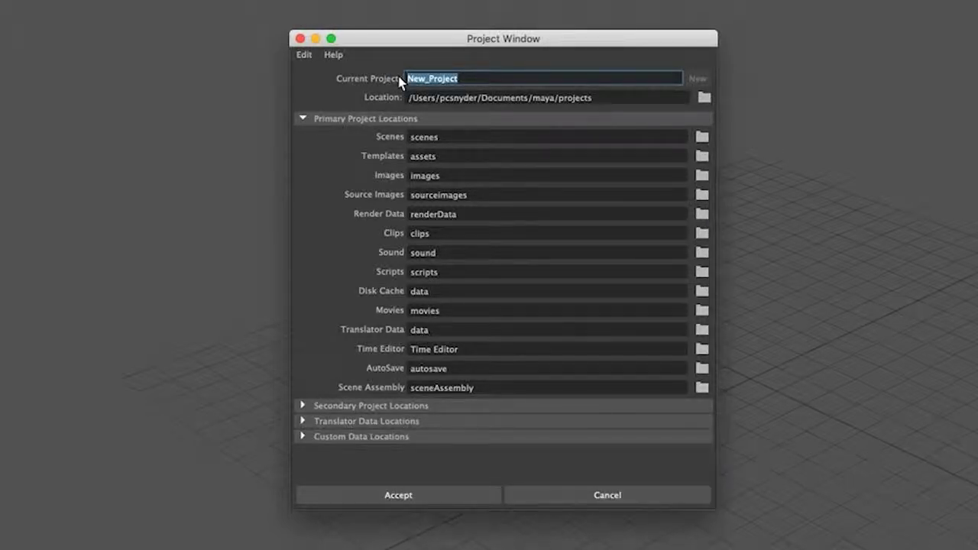
type("Flying Bird")
Set the new project's location to the Desktop and accept the project with its default folder names
left_click(703, 98)
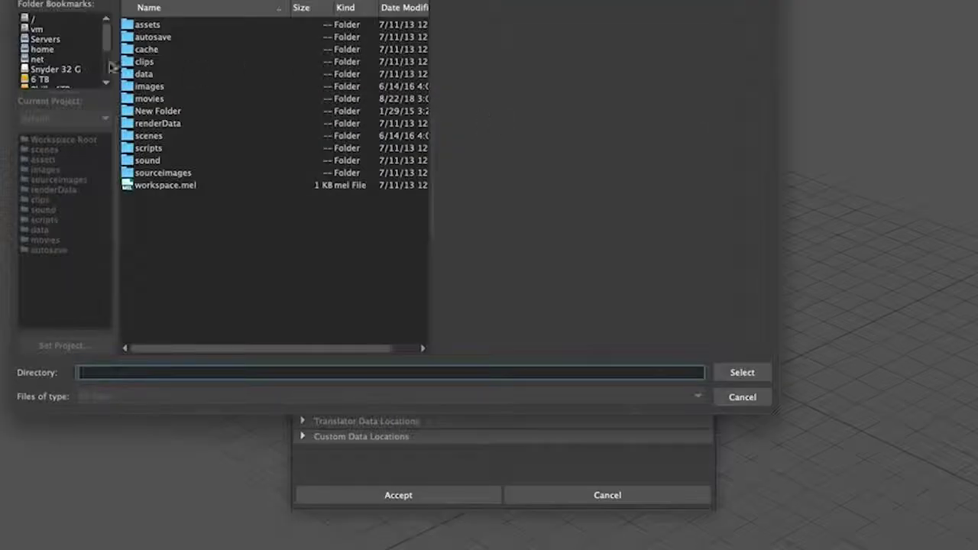
scroll(107, 64, "down", 3)
left_click(47, 68)
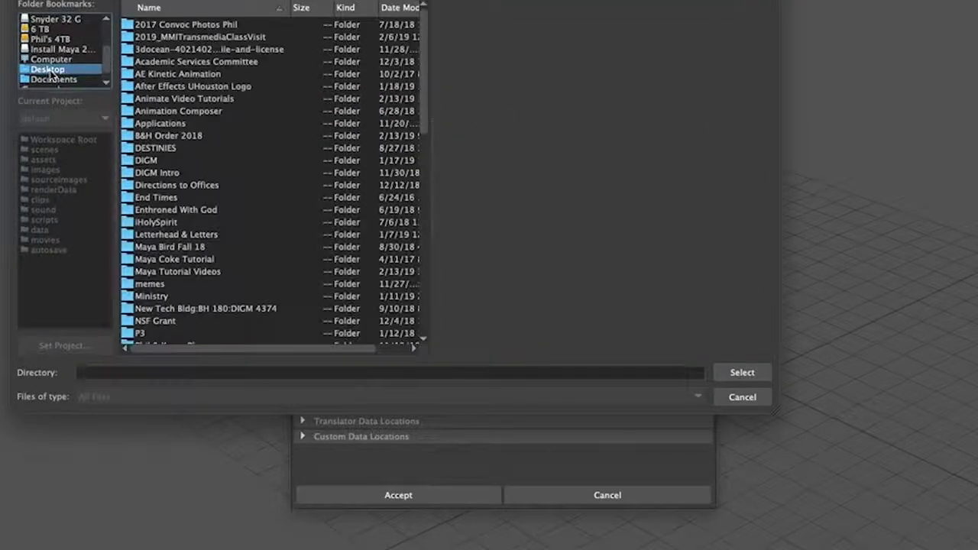
left_click(737, 377)
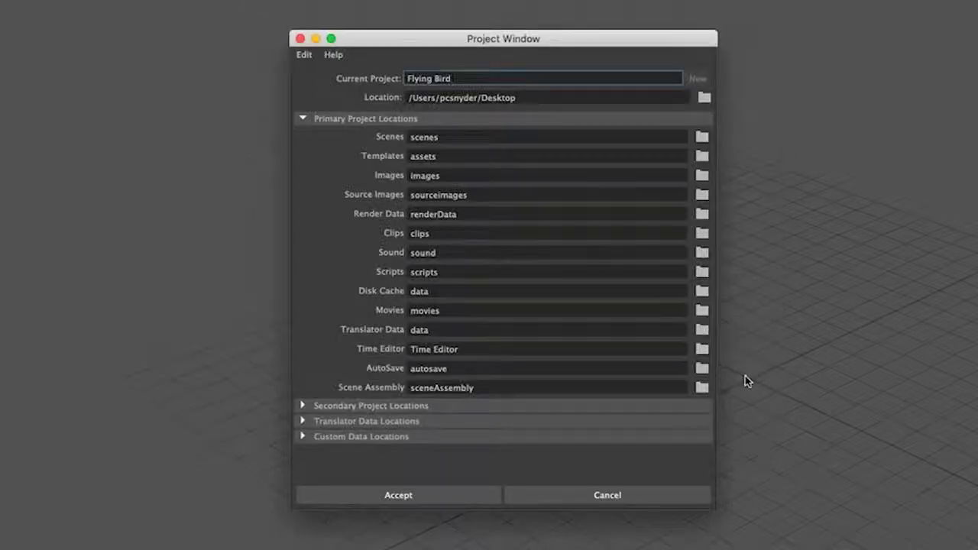
left_click(396, 497)
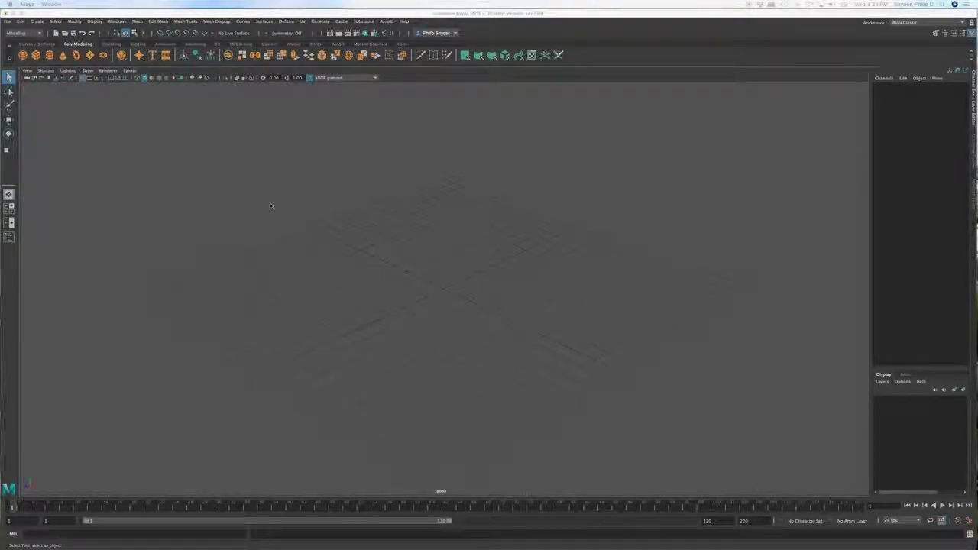
Create a polygon sphere at the origin and frame it in the perspective view
left_click_drag(256, 17, 40, 70)
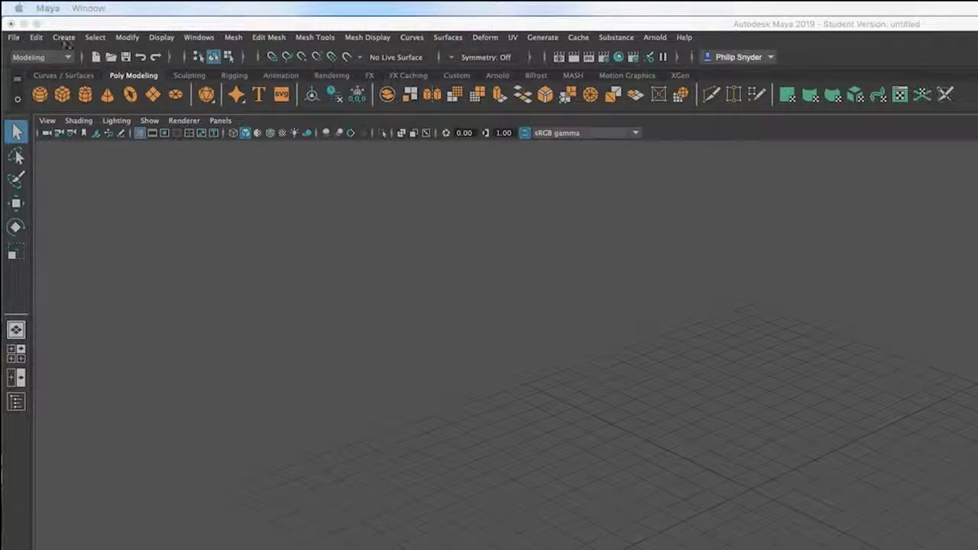
left_click(64, 38)
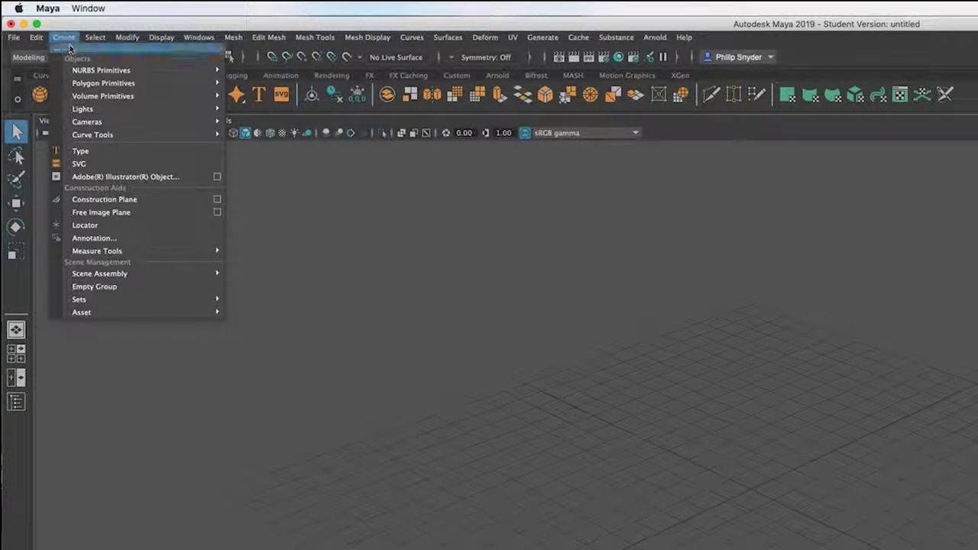
mouse_move(95, 82)
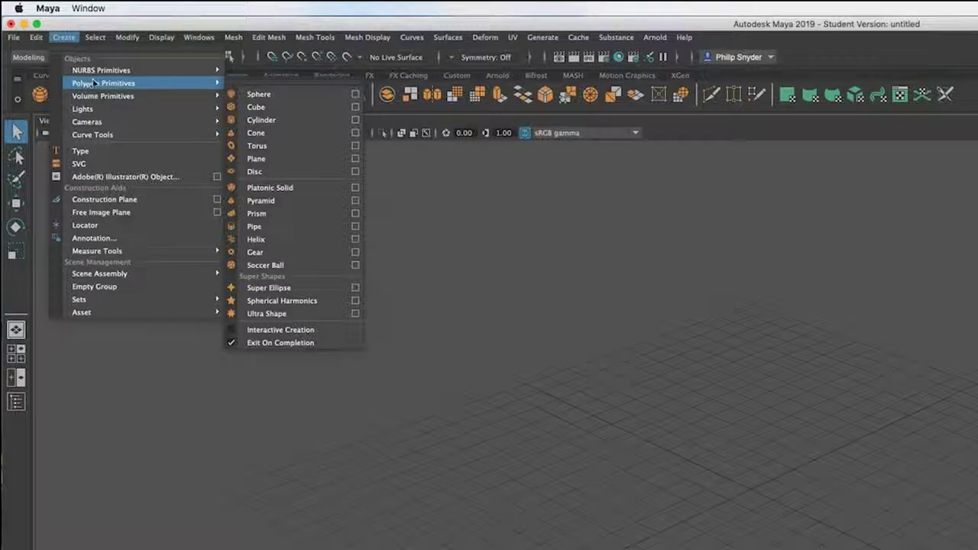
left_click(258, 94)
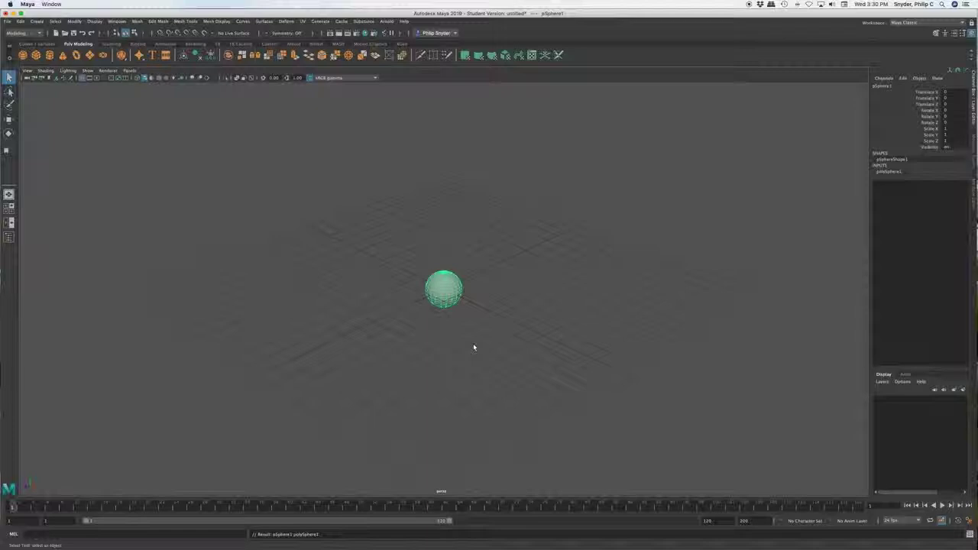
key("f")
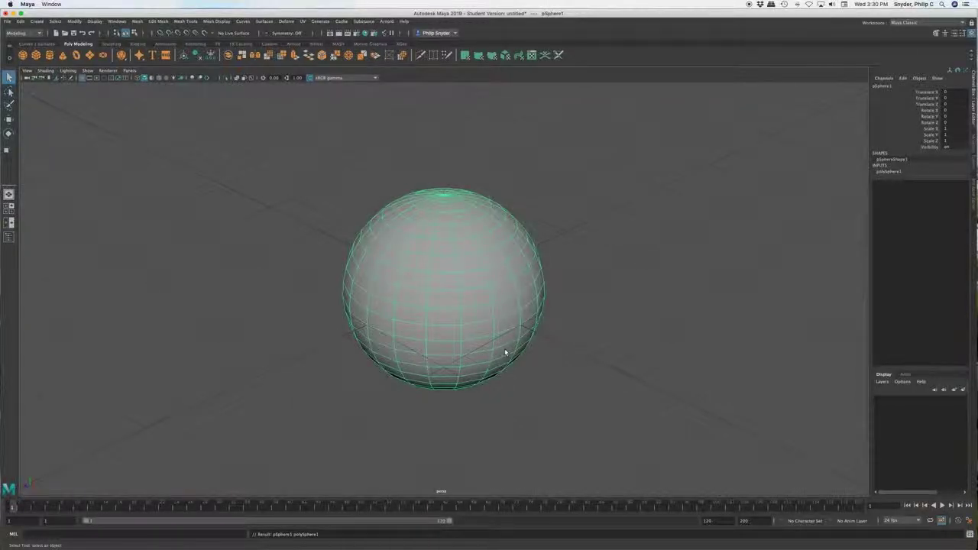
Rotate the sphere about its X axis and set Rotate X to exactly 90
left_click_drag(505, 354, 456, 367, "alt")
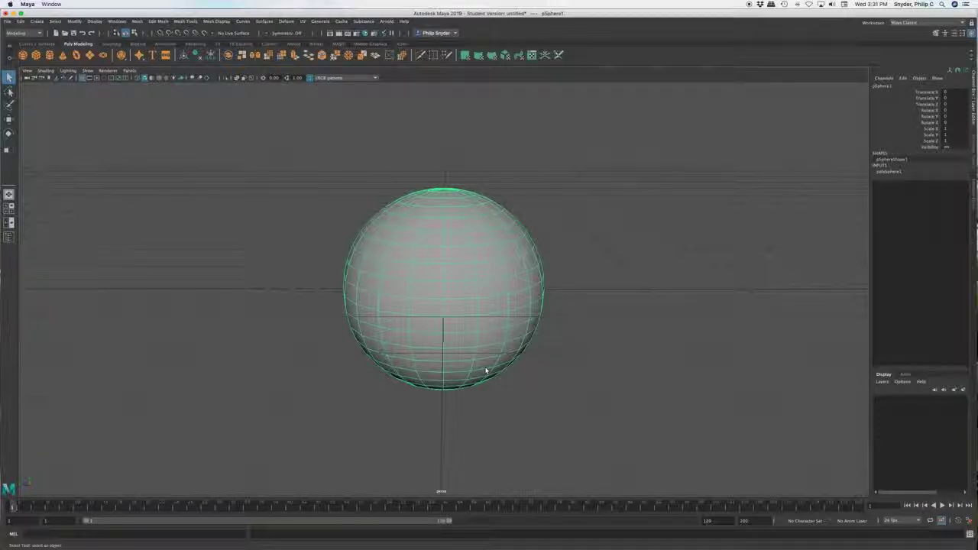
key("e")
left_click_drag(465, 266, 419, 271)
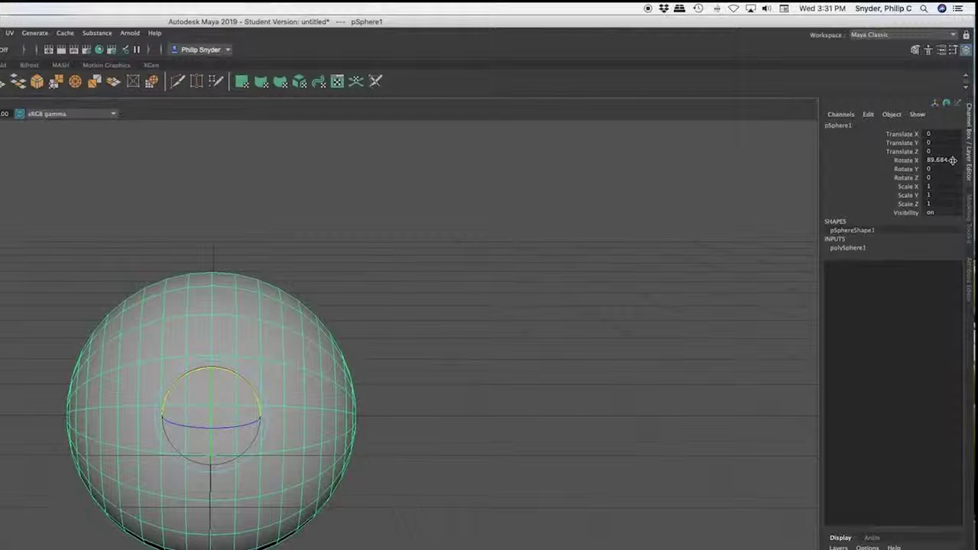
double_click(951, 159)
type("90")
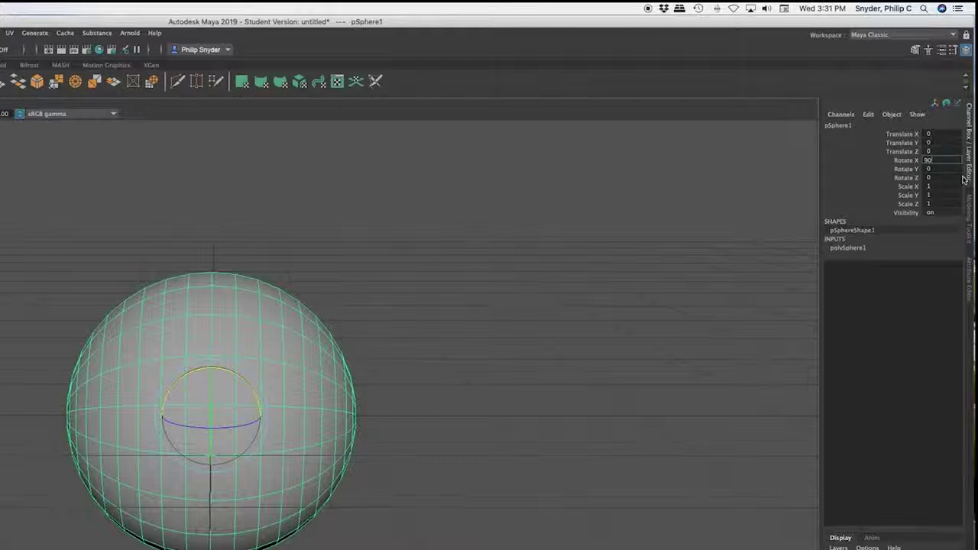
key("Return")
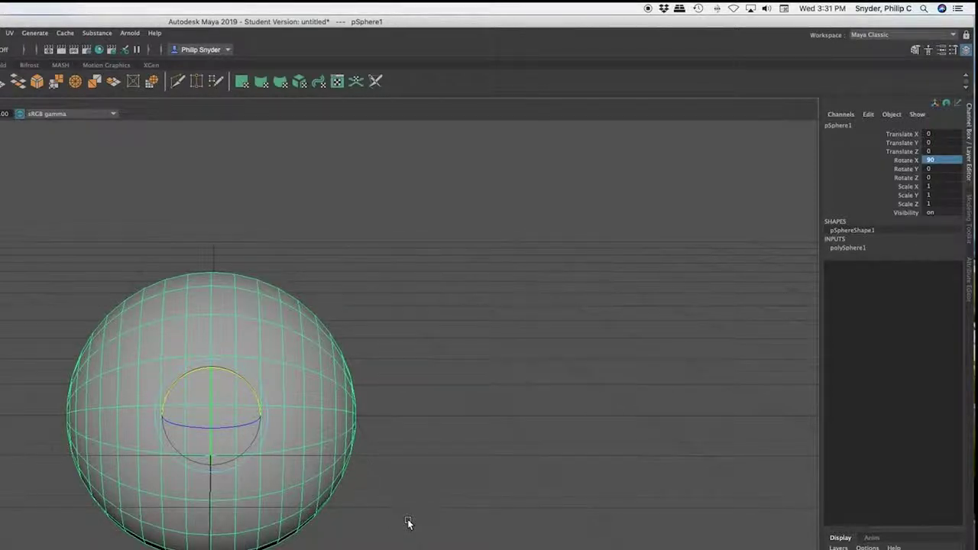
Stretch the sphere along its Y axis into a long ellipsoid, with Scale Y about 4
left_click(335, 417)
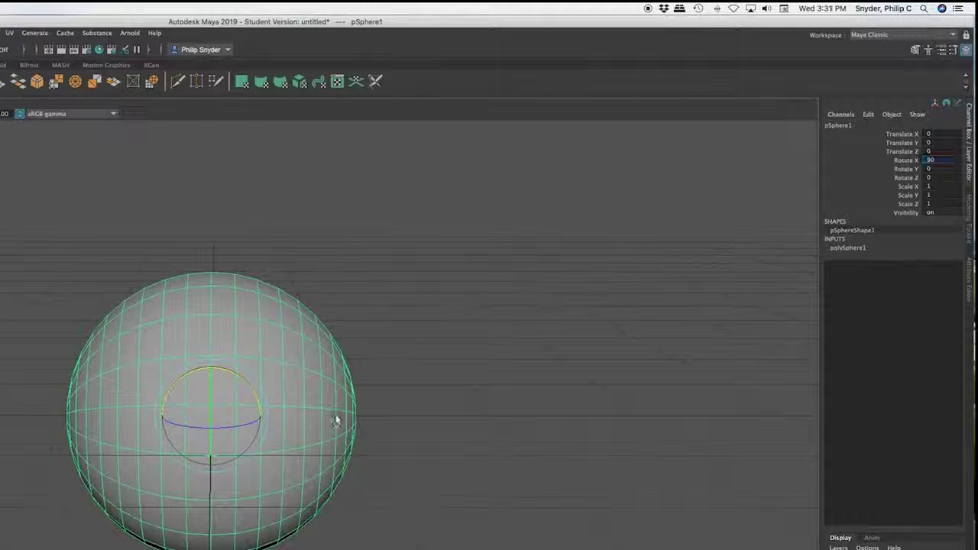
key("w")
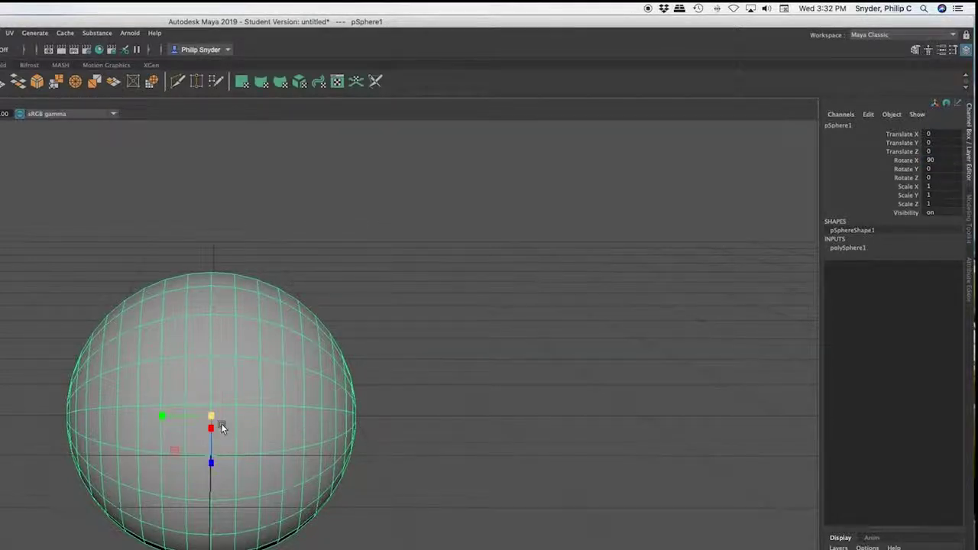
left_click(164, 417)
left_click_drag(165, 417, 70, 417)
left_click_drag(70, 417, 64, 416)
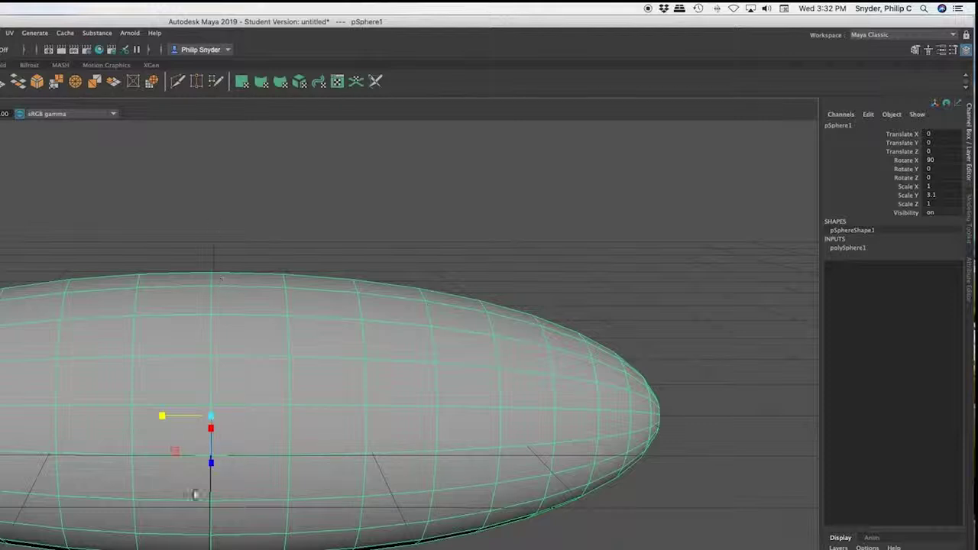
left_click(163, 415)
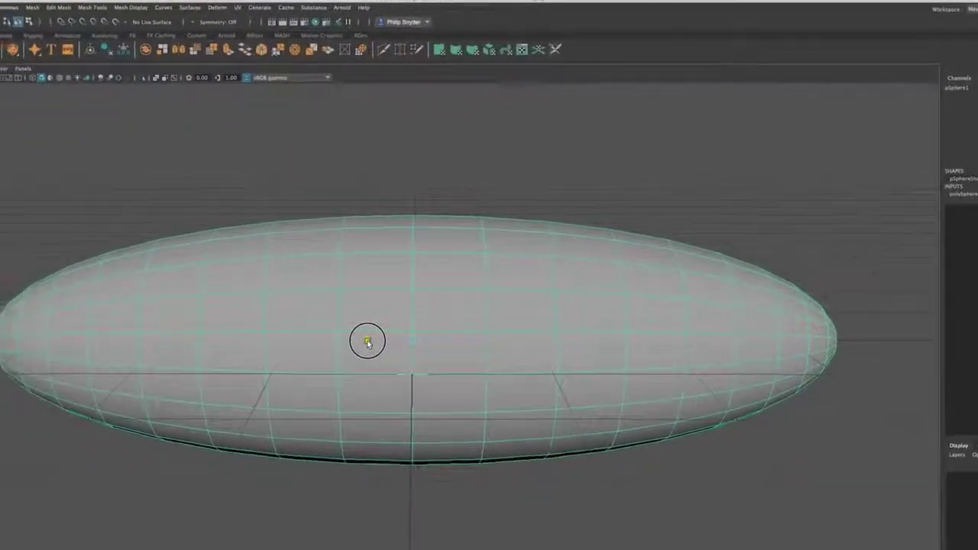
left_click_drag(367, 342, 354, 342)
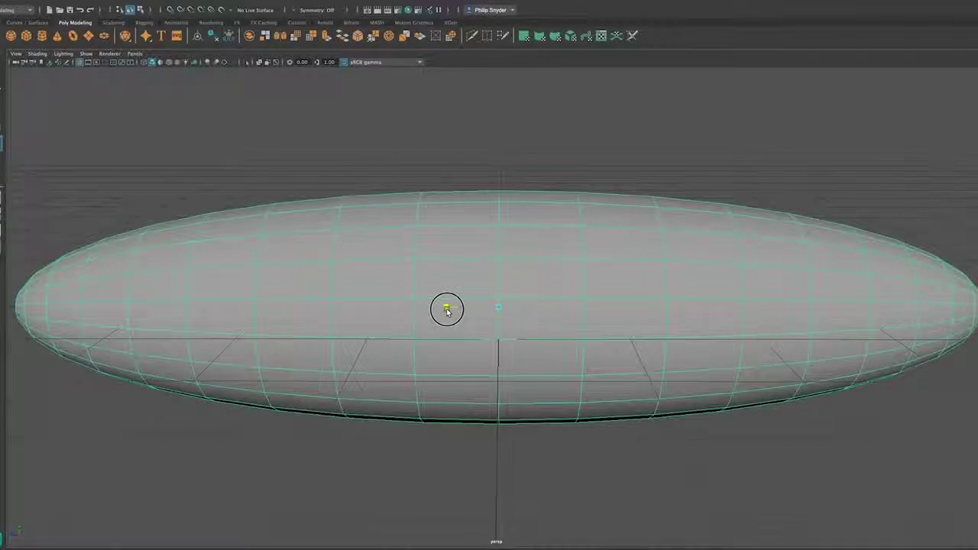
left_click_drag(447, 309, 447, 309)
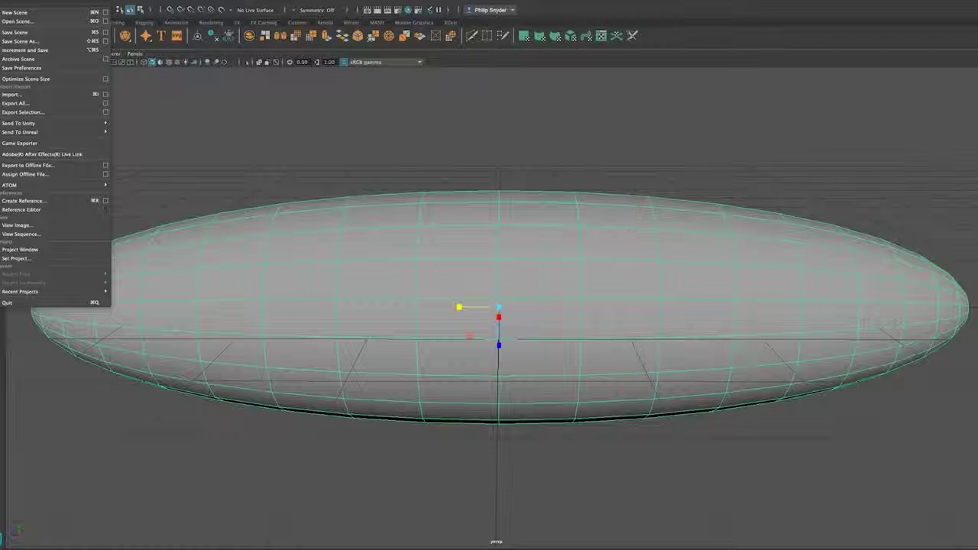
Save the scene as flying_bird in Maya Binary format in the Flying Bird project's scenes folder, accepting the student version notice
left_click(450, 243)
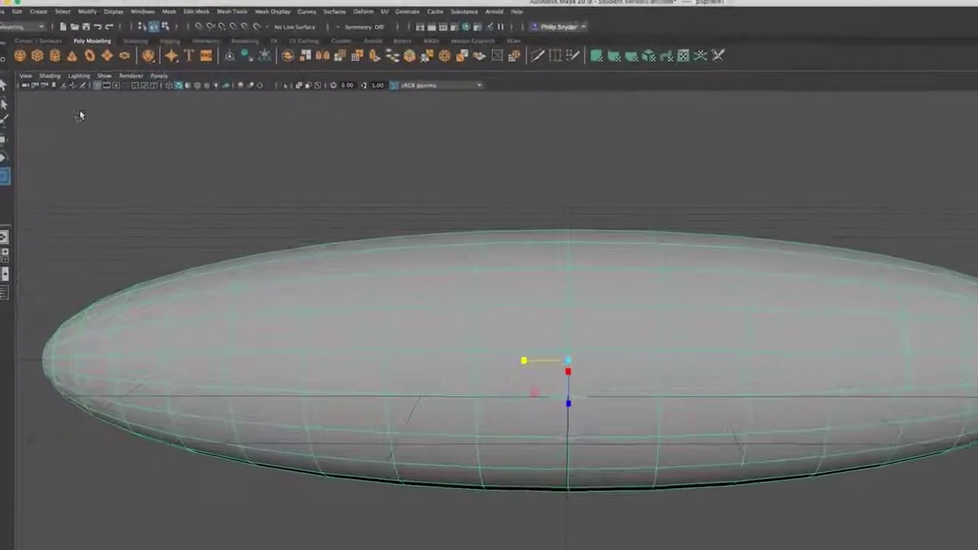
left_click(5, 11)
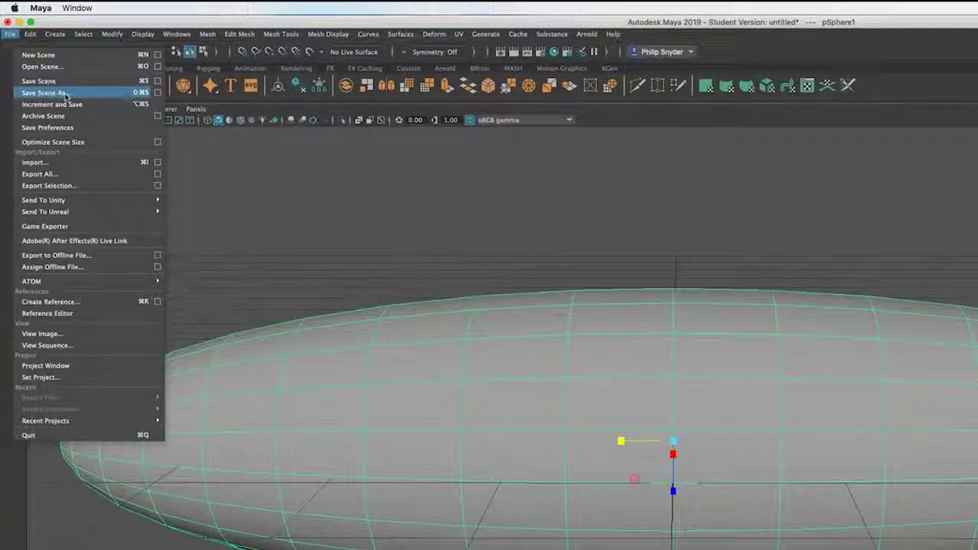
left_click(65, 92)
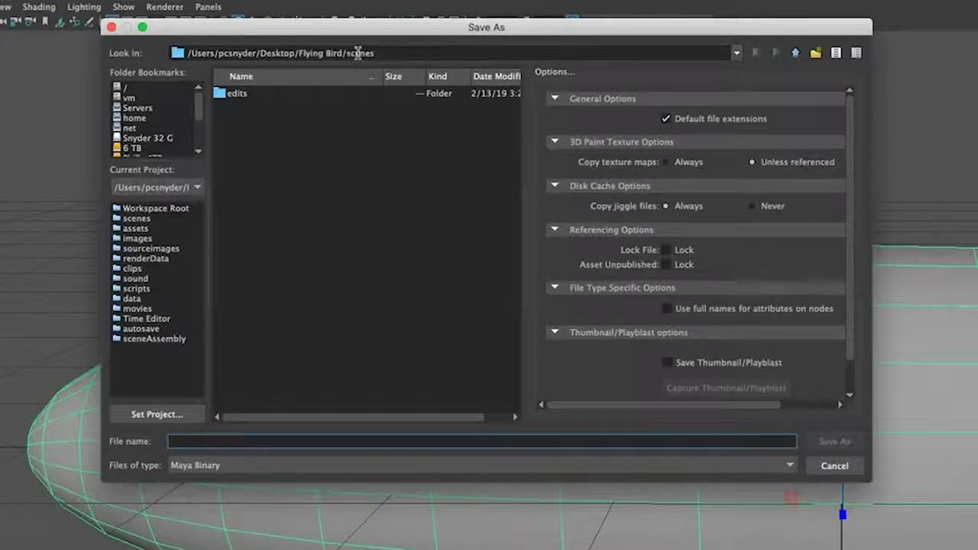
double_click(384, 53)
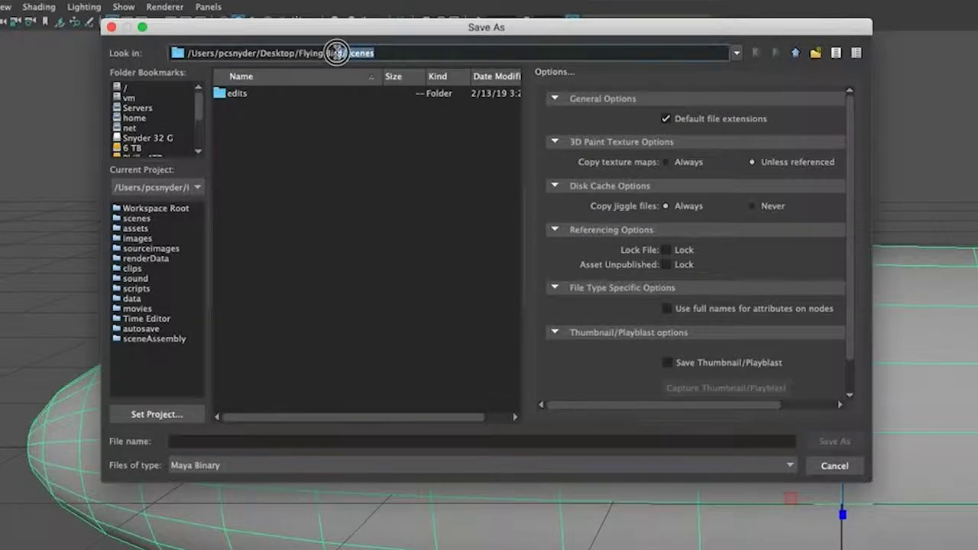
left_click(249, 447)
type("flying")
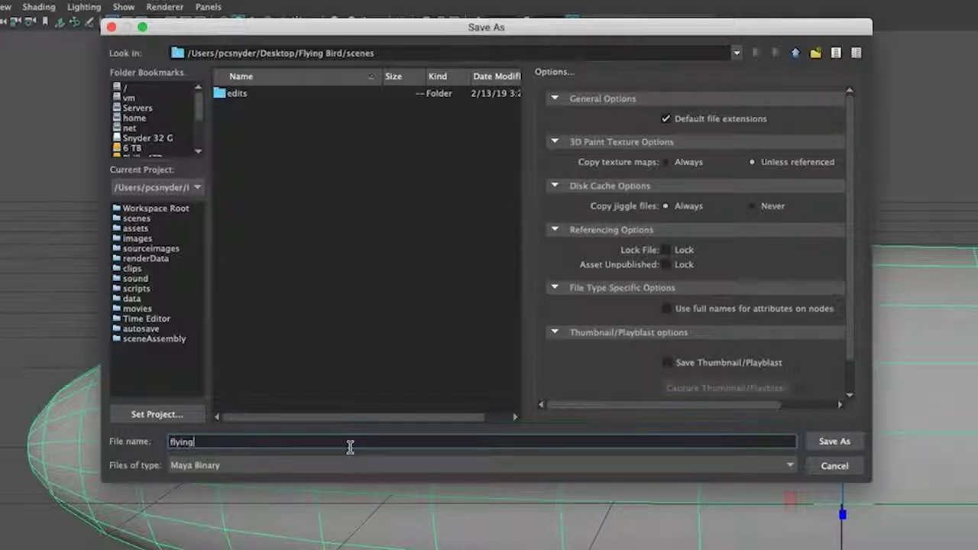
type("_bird")
left_click(833, 443)
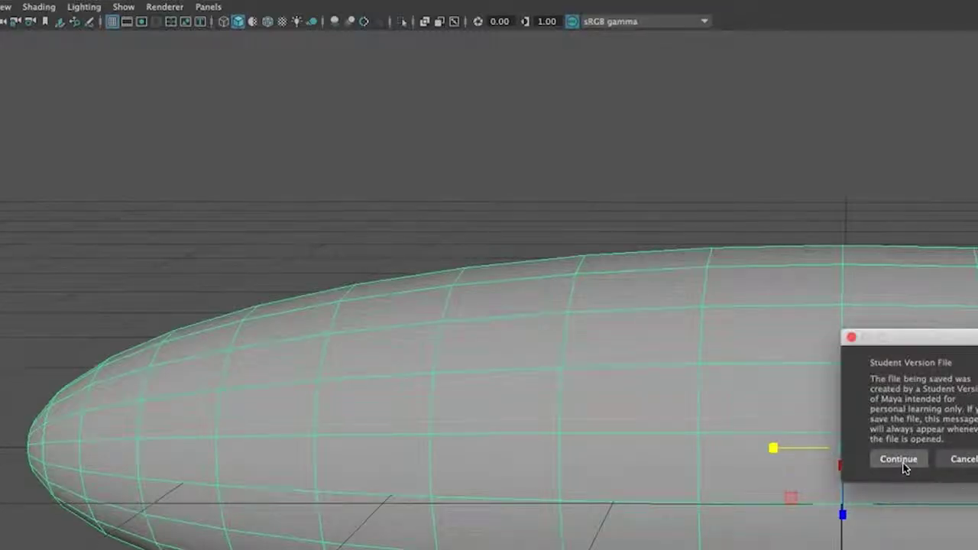
left_click(899, 459)
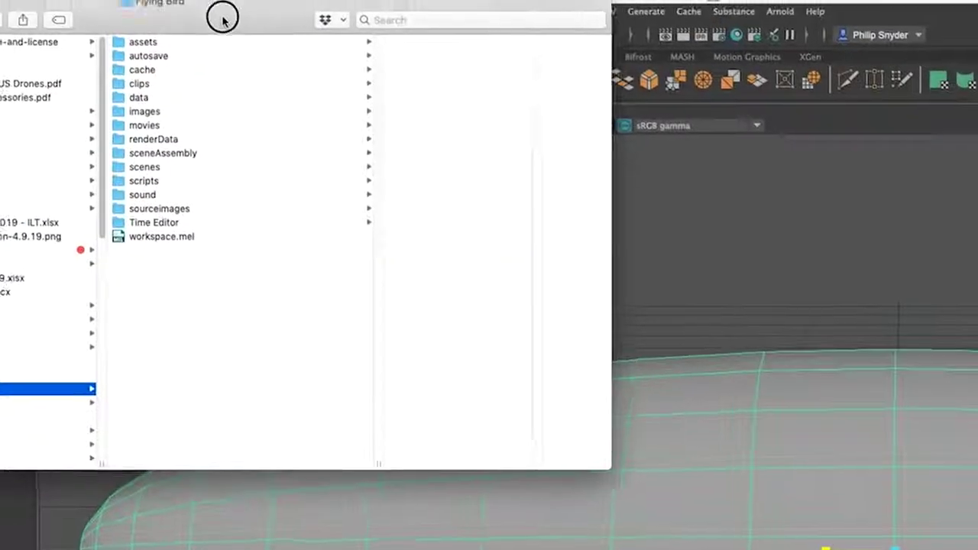
In Finder, open the Flying Bird project's scenes folder and check for the saved scene file
left_click_drag(222, 19, 142, 61)
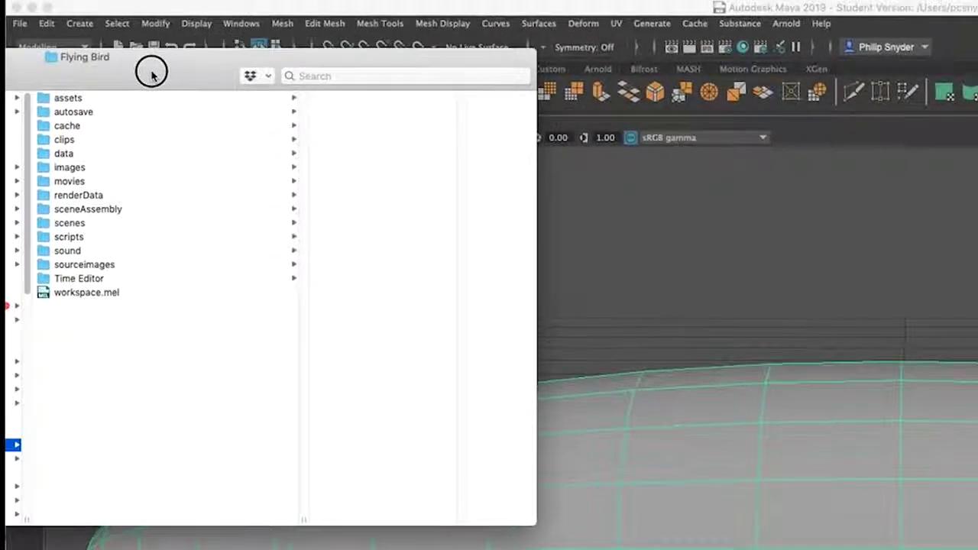
left_click(75, 207)
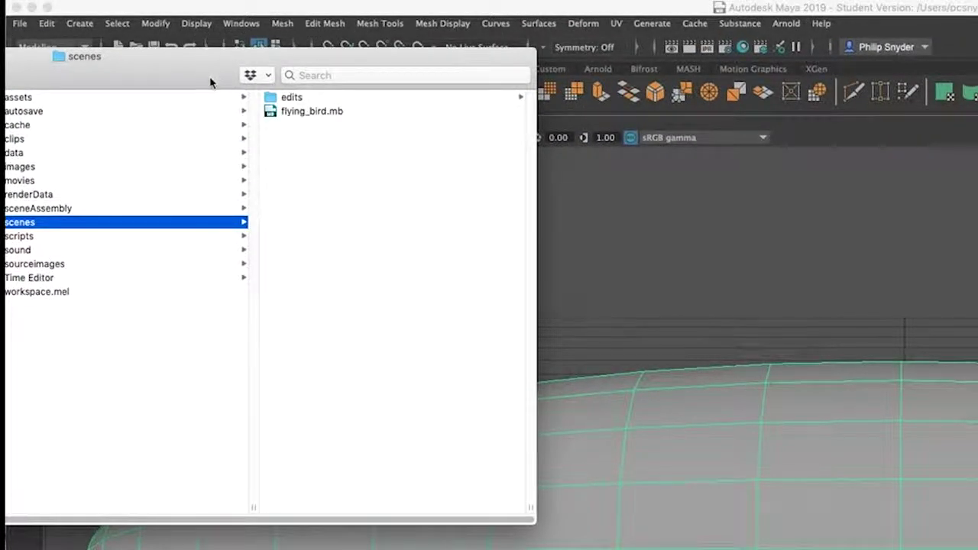
left_click_drag(212, 79, 0, 153)
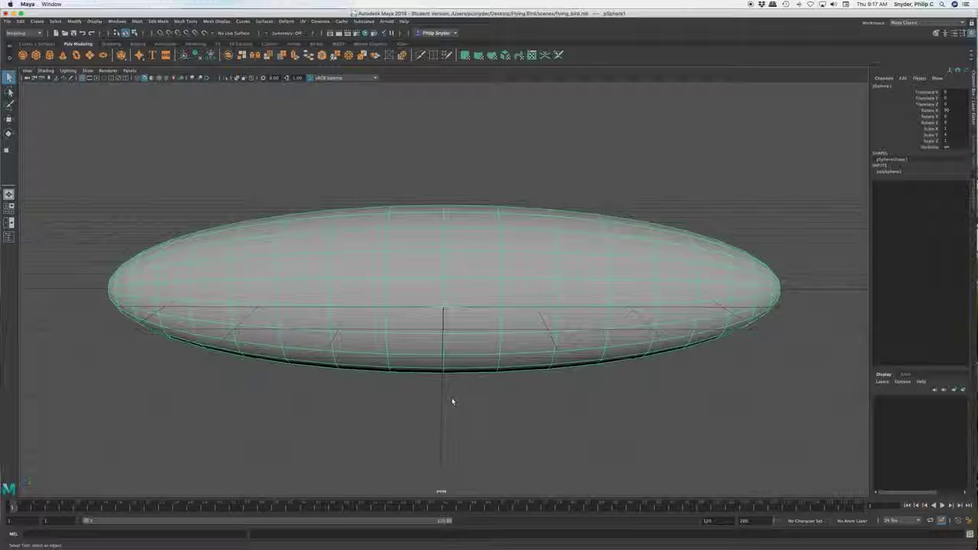
In face mode, select matching two-by-two blocks of faces on both sides of the ellipsoid, just ahead of its middle
left_click_drag(452, 400, 356, 453, "alt")
key("f")
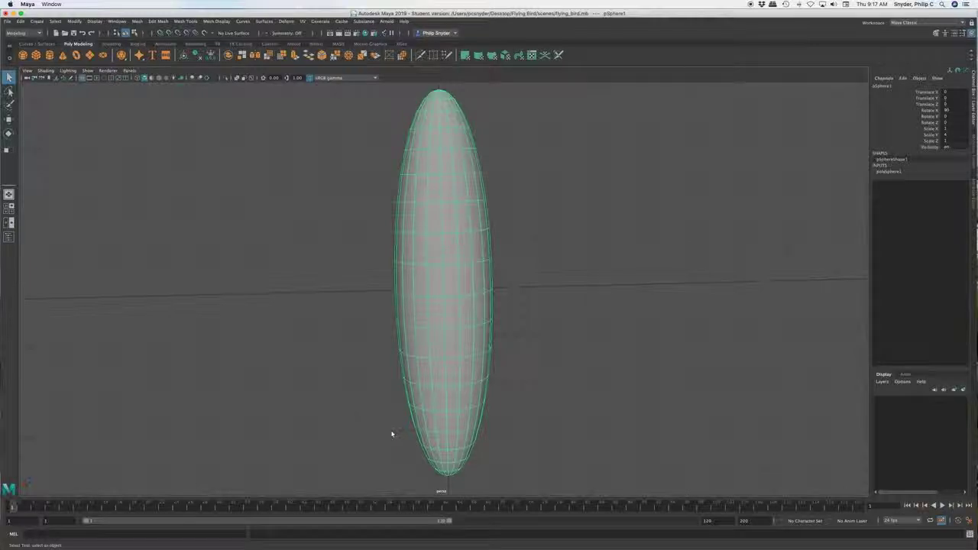
left_click(433, 252)
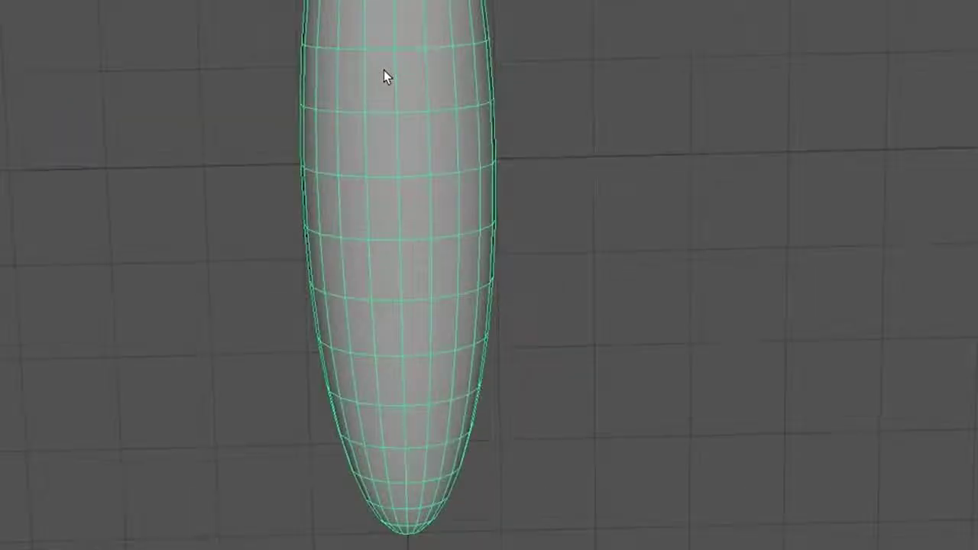
right_click(387, 87)
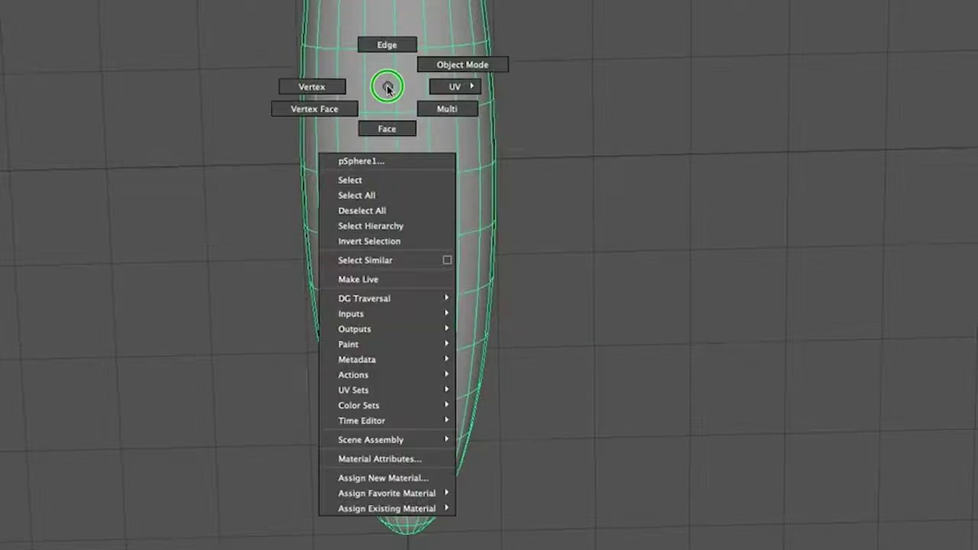
left_click(391, 131)
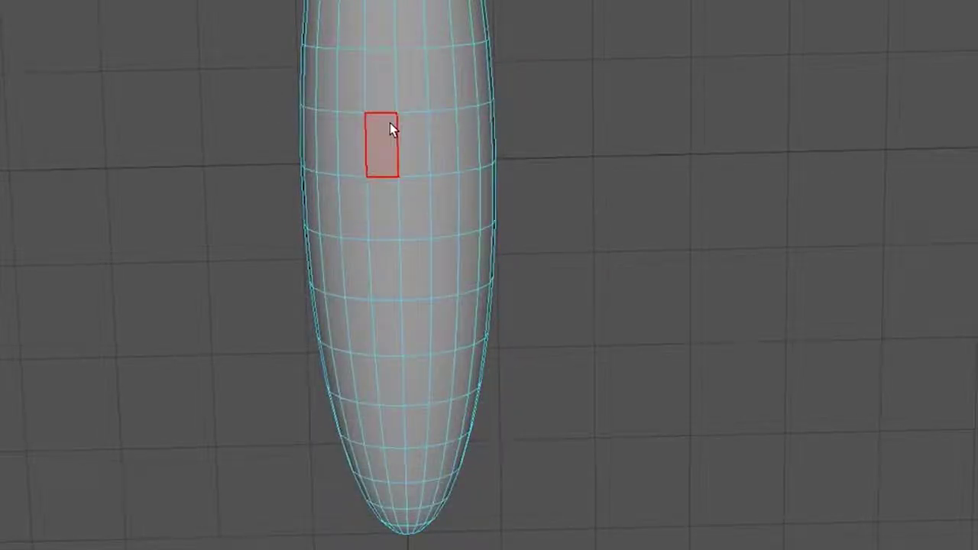
left_click_drag(393, 129, 340, 229, "alt")
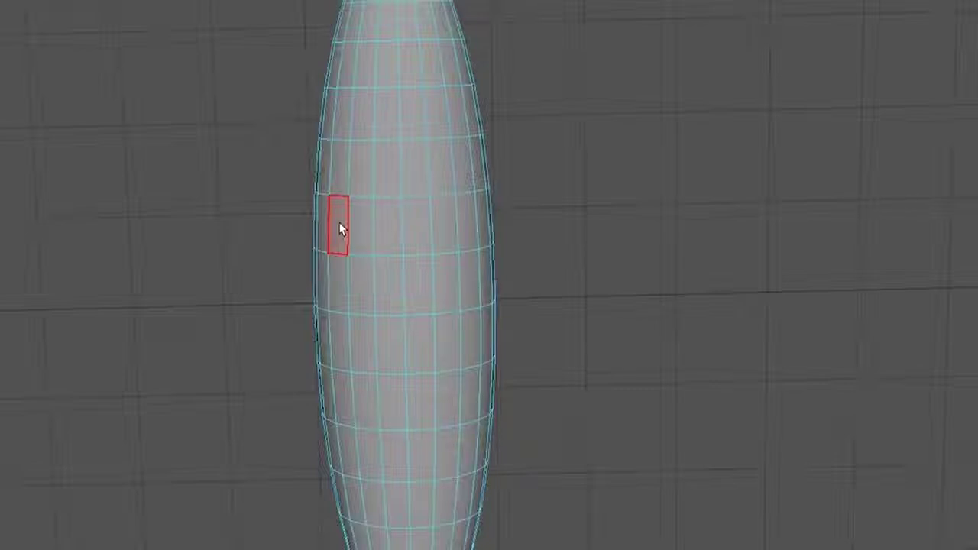
left_click(341, 230)
left_click(324, 228)
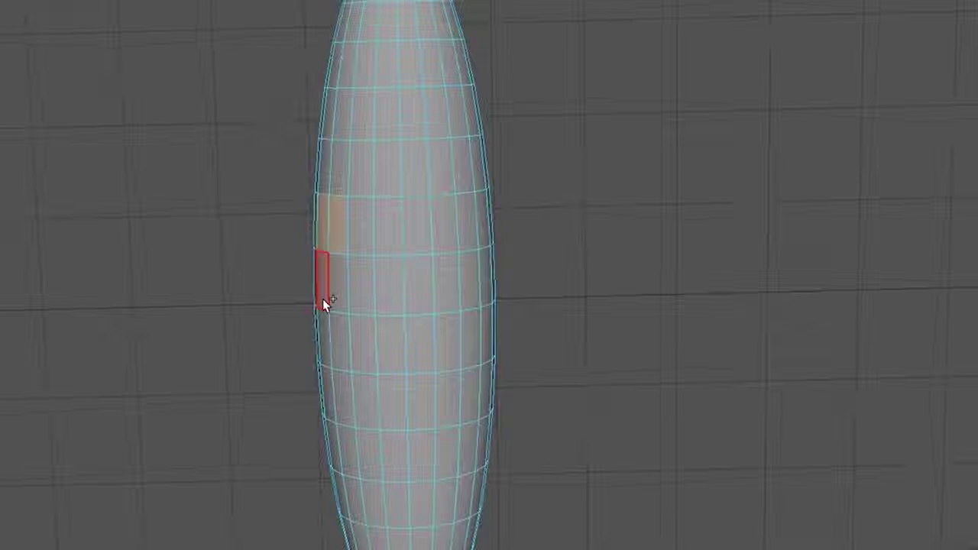
left_click(468, 229, "shift")
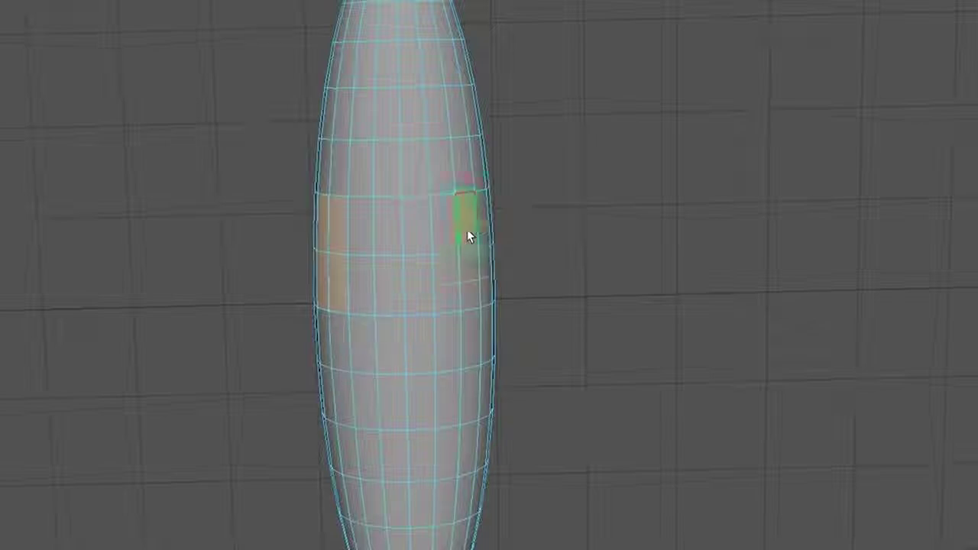
left_click(484, 280, "shift")
left_click(470, 280, "shift")
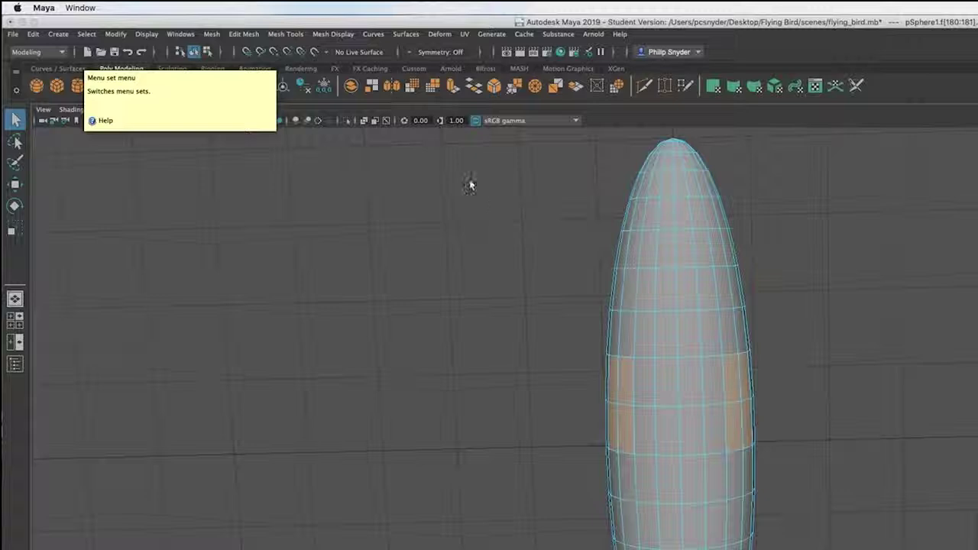
Extrude the selected side faces and scale them outward along X to form the first section of both wings
left_click(251, 36)
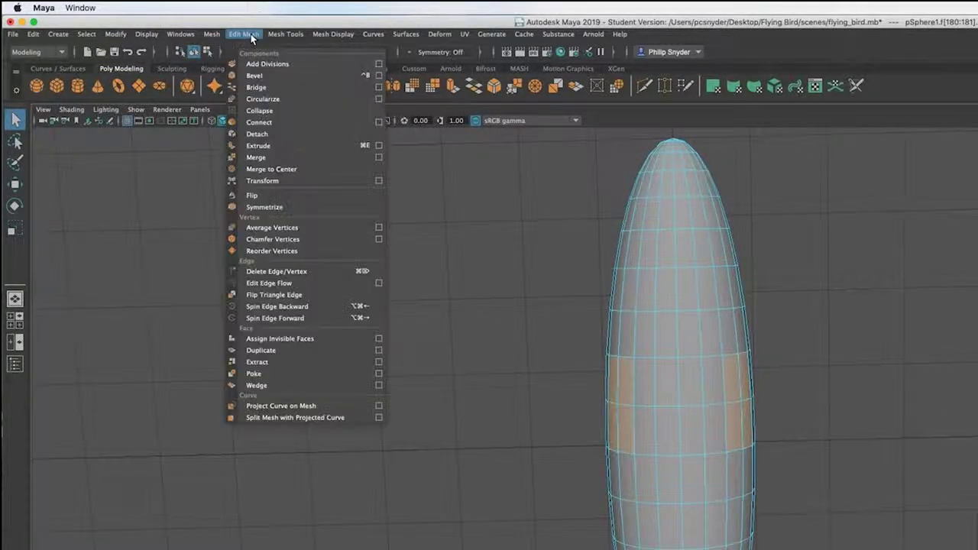
left_click(295, 146)
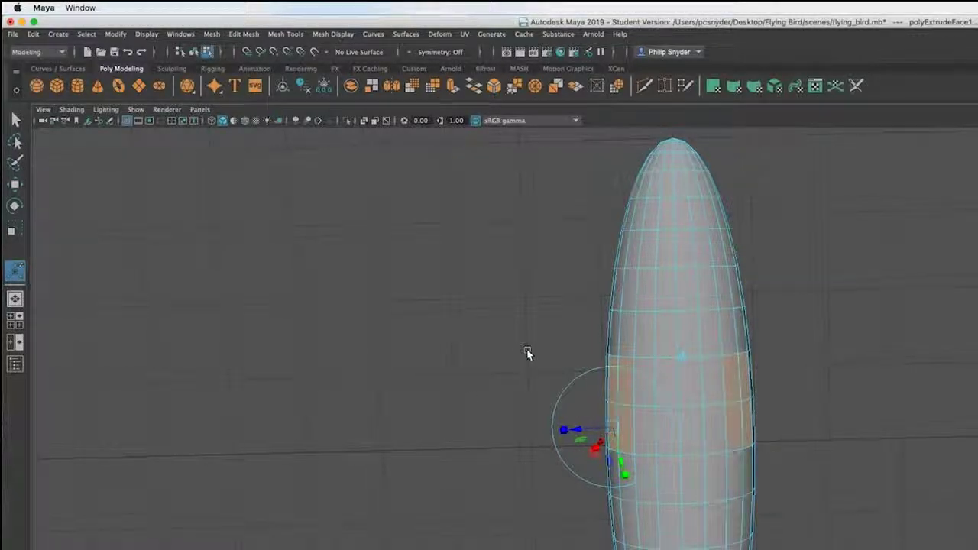
key("r")
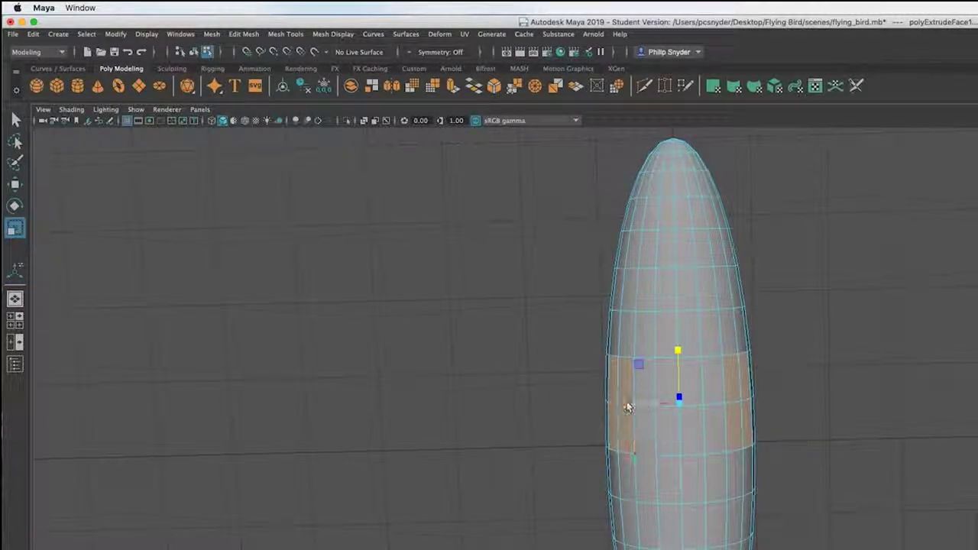
left_click_drag(627, 404, 578, 406)
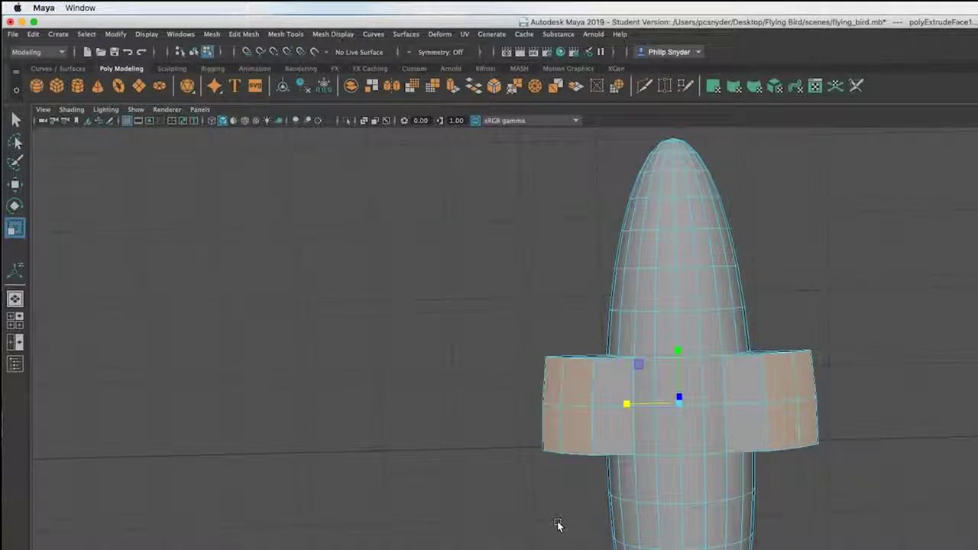
Scale the extruded wing ends down vertically so both wings taper to thin tips
left_click_drag(539, 517, 521, 430, "alt")
mouse_move(521, 429)
left_mouse_down("alt")
mouse_move(524, 421)
mouse_move(533, 428)
left_mouse_up("alt")
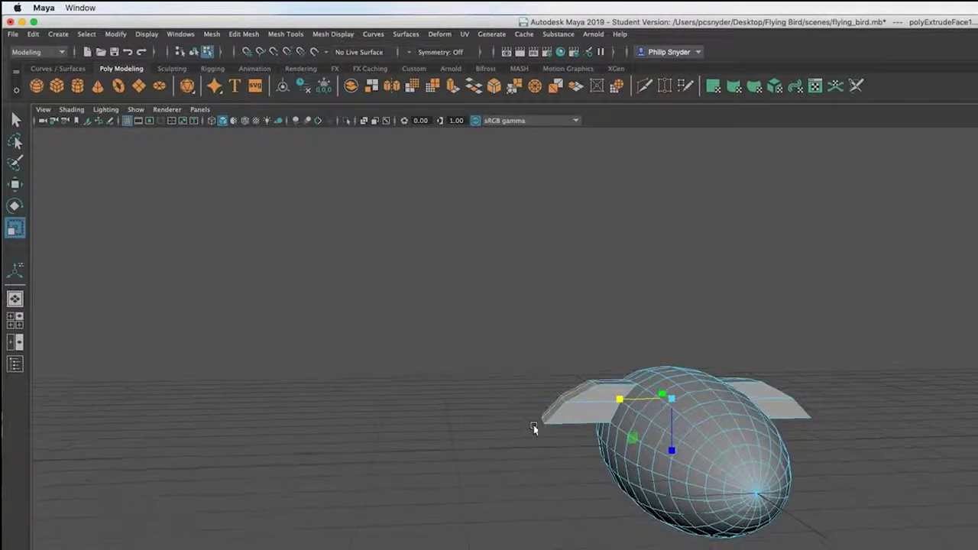
left_click(672, 451)
left_click_drag(671, 451, 670, 444, "alt")
left_click(670, 445)
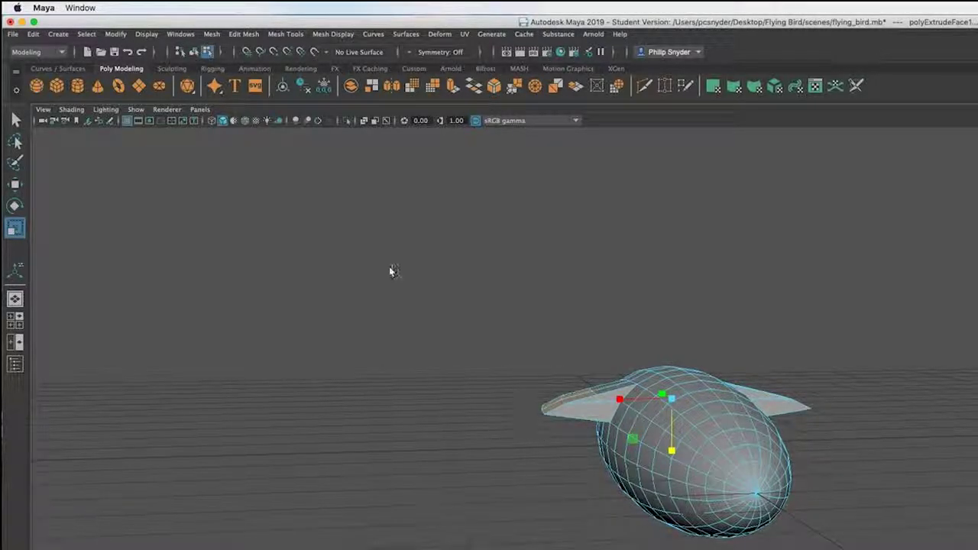
Extrude the wing-end faces again, scale them outward to lengthen both wings, and flatten the new ends vertically
left_click(245, 34)
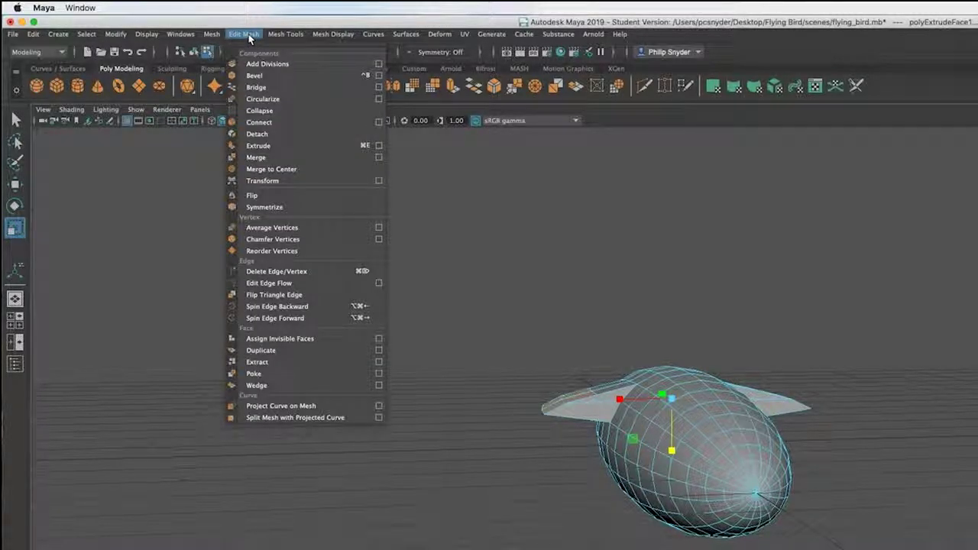
left_click(305, 146)
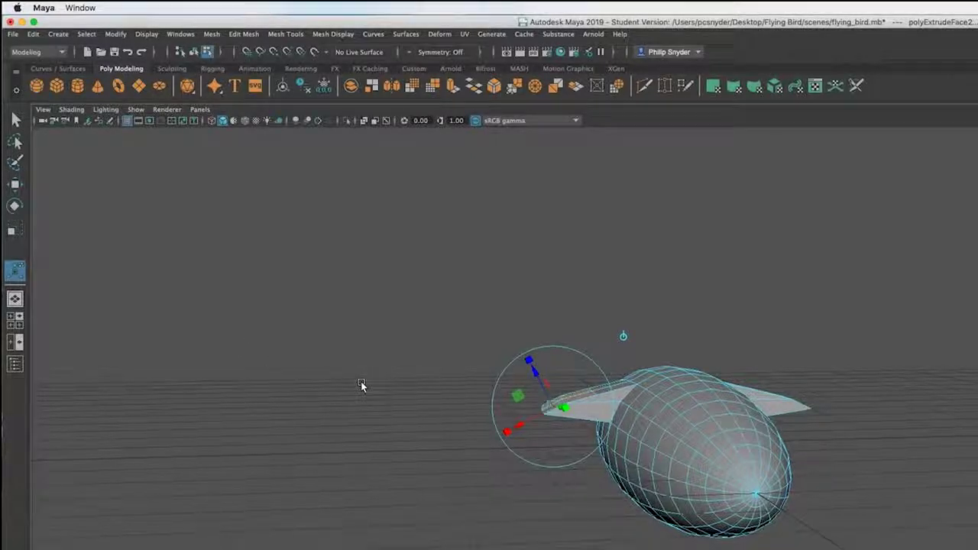
key("r")
left_click_drag(620, 399, 595, 404)
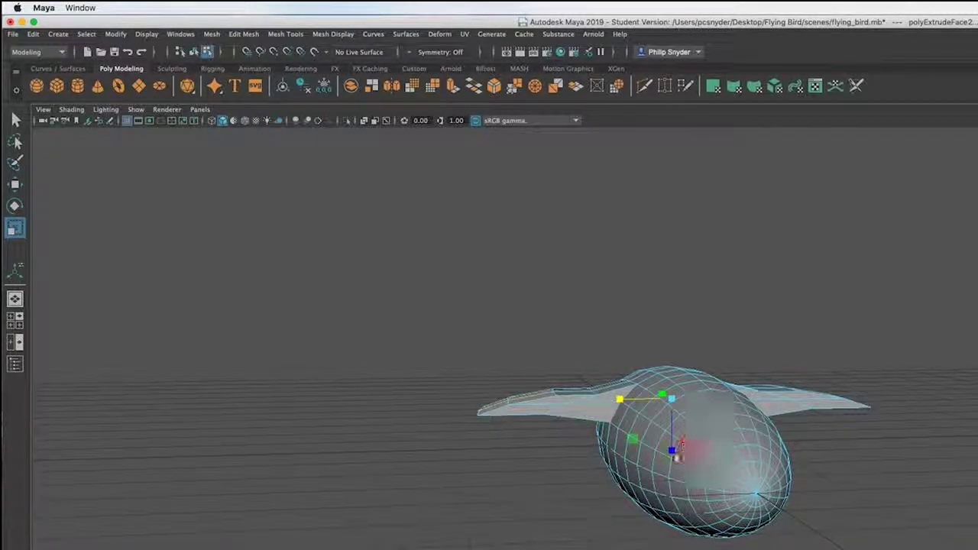
left_click_drag(673, 452, 671, 432)
left_click_drag(825, 493, 738, 482, "alt")
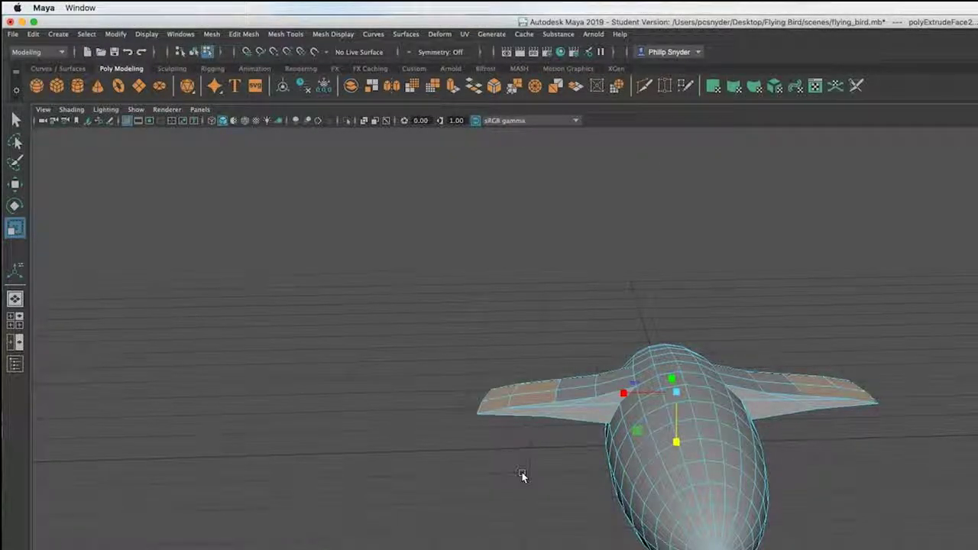
Extrude a third wing section, scaling the end faces farther outward along X and thinning them vertically
key("t")
key("ctrl+e")
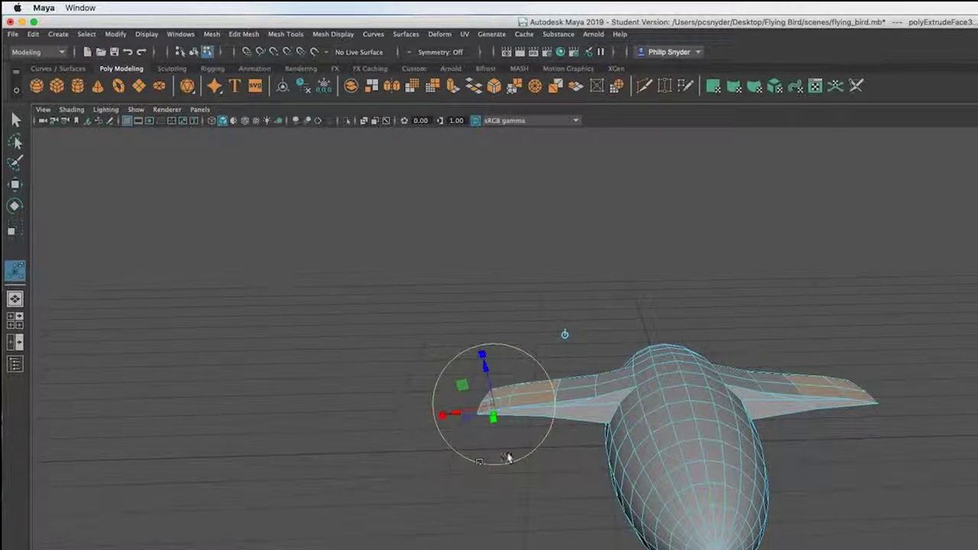
key("r")
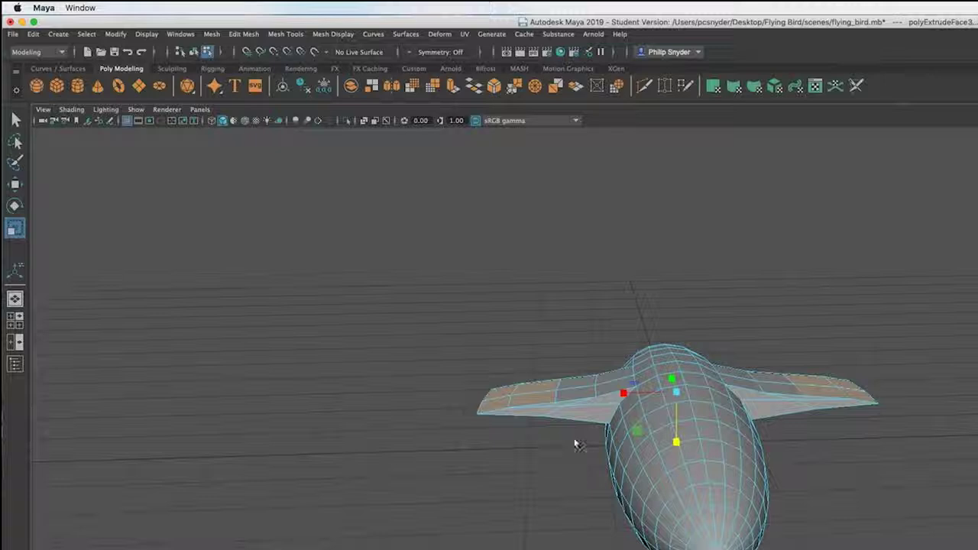
left_click_drag(625, 393, 602, 398)
left_click_drag(676, 445, 800, 508)
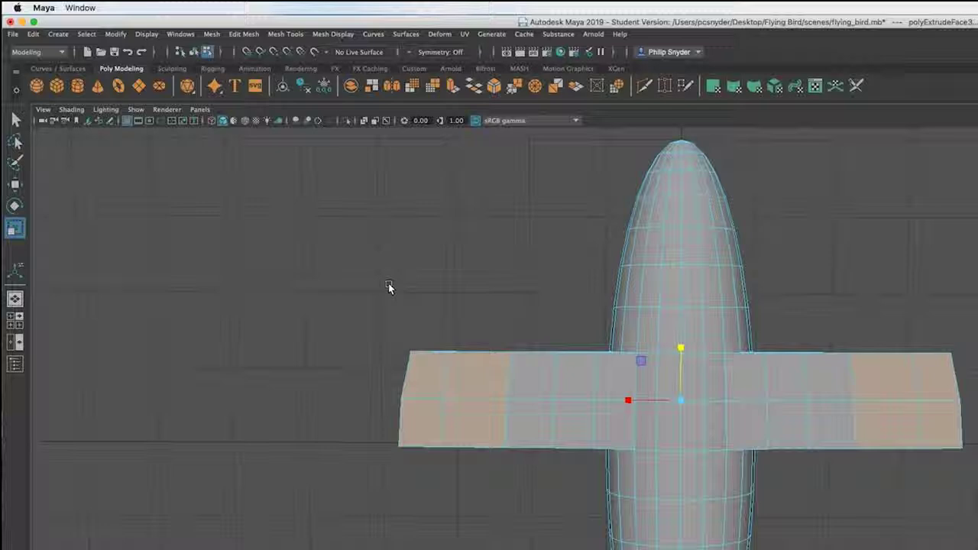
Show the bird enlarged in the top view as a wireframe and put the mesh in vertex mode
key("space")
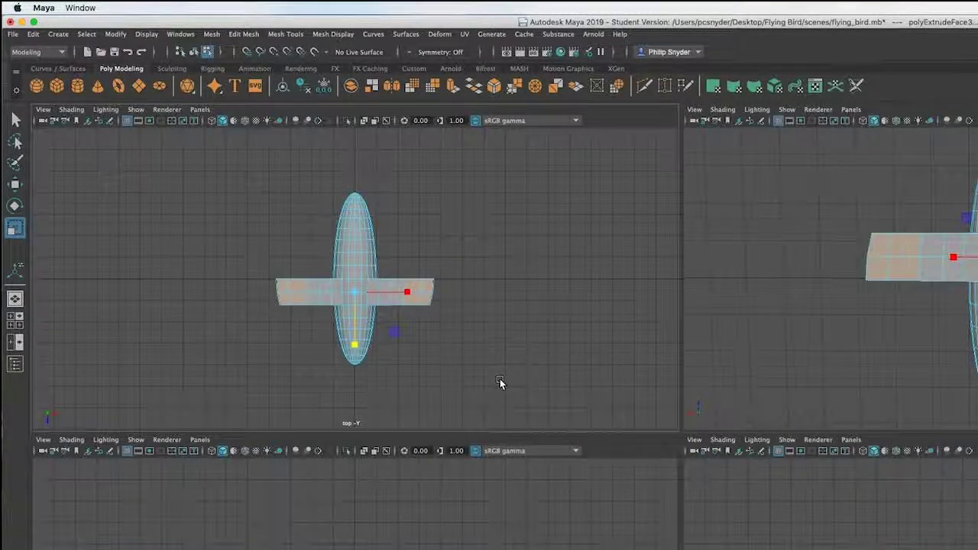
key("space")
scroll(371, 356, "up", 4)
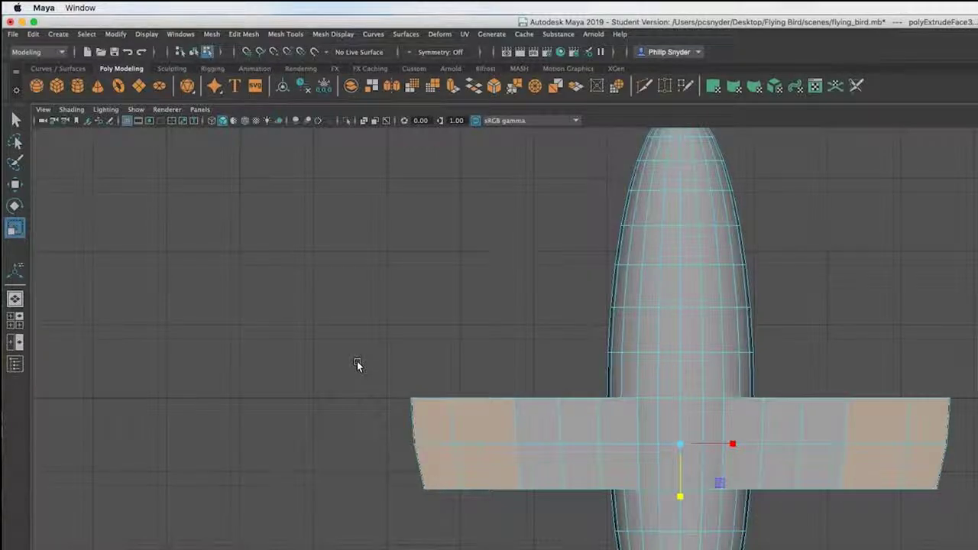
key("4")
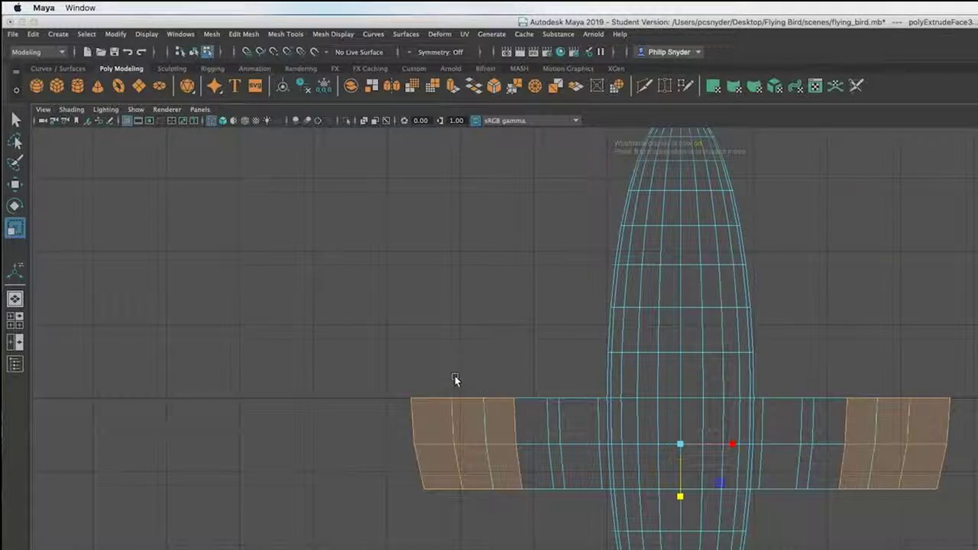
right_click(673, 369)
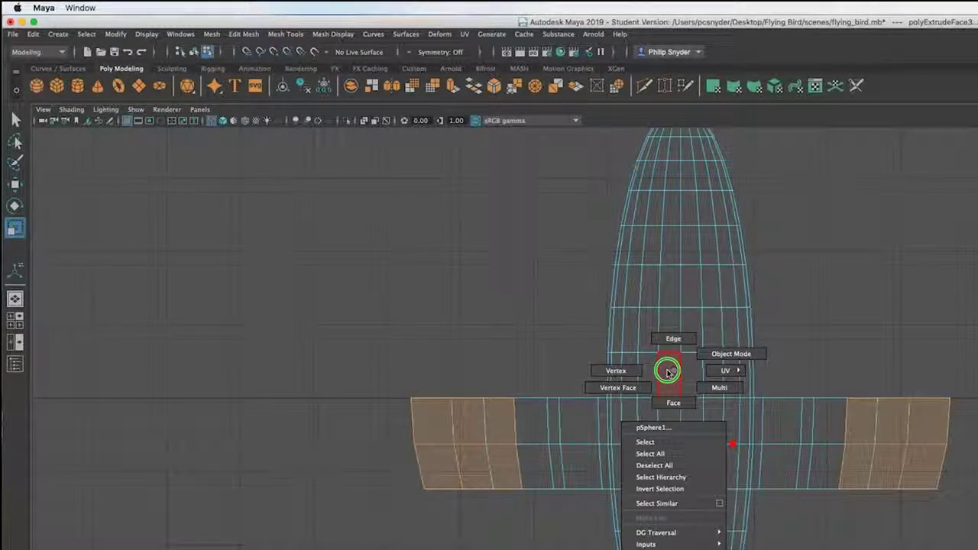
right_click_drag(669, 372, 625, 371)
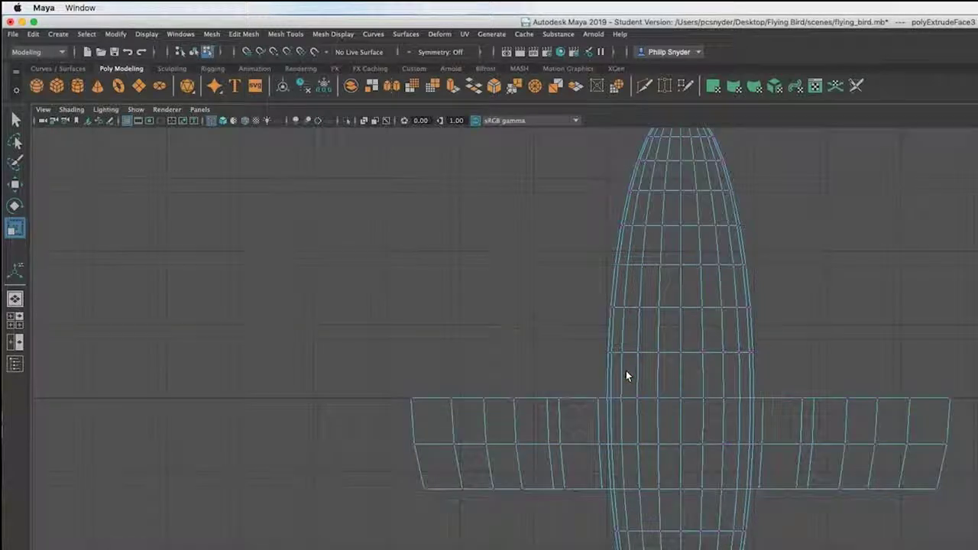
key("q")
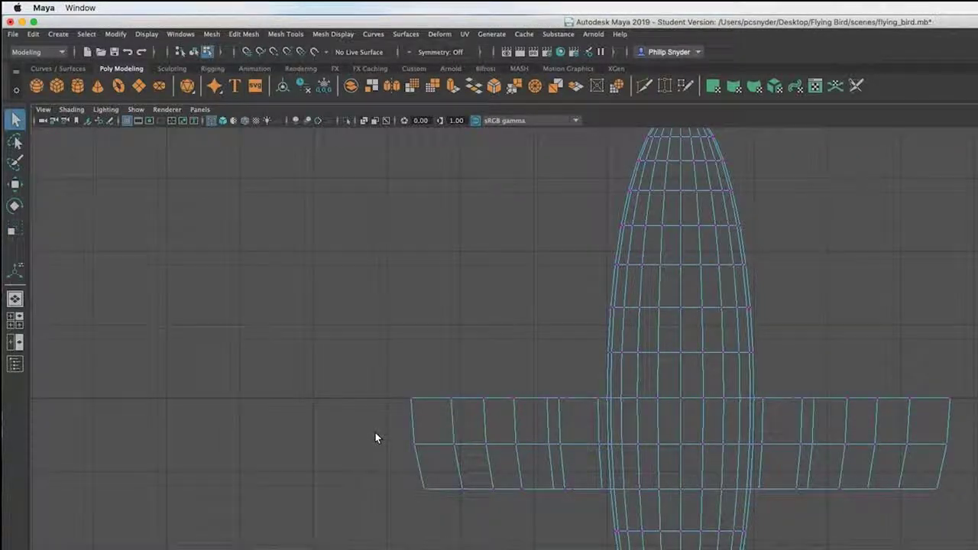
Select all the vertices of both wings outside the body and move them slightly along negative Z
key("r")
left_click_drag(375, 349, 596, 531)
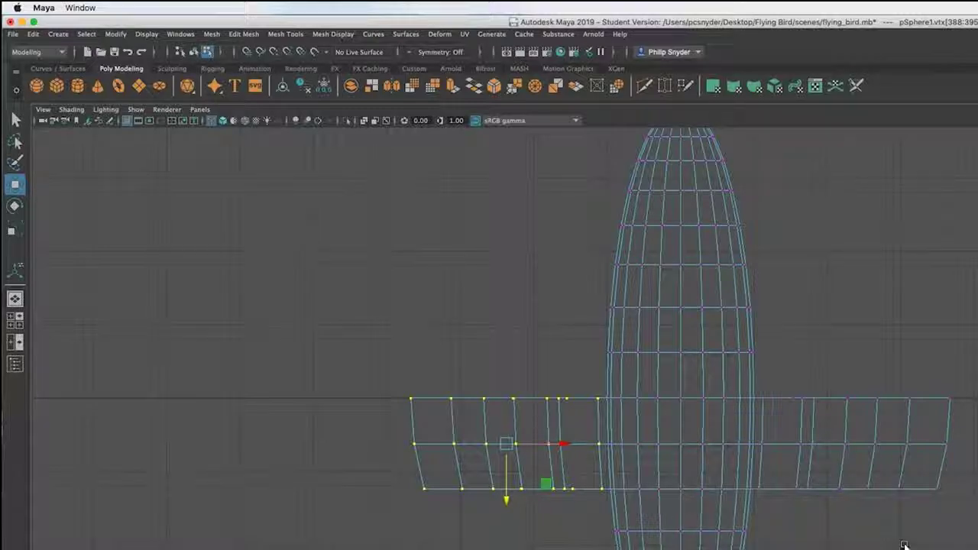
left_click_drag(970, 371, 761, 516)
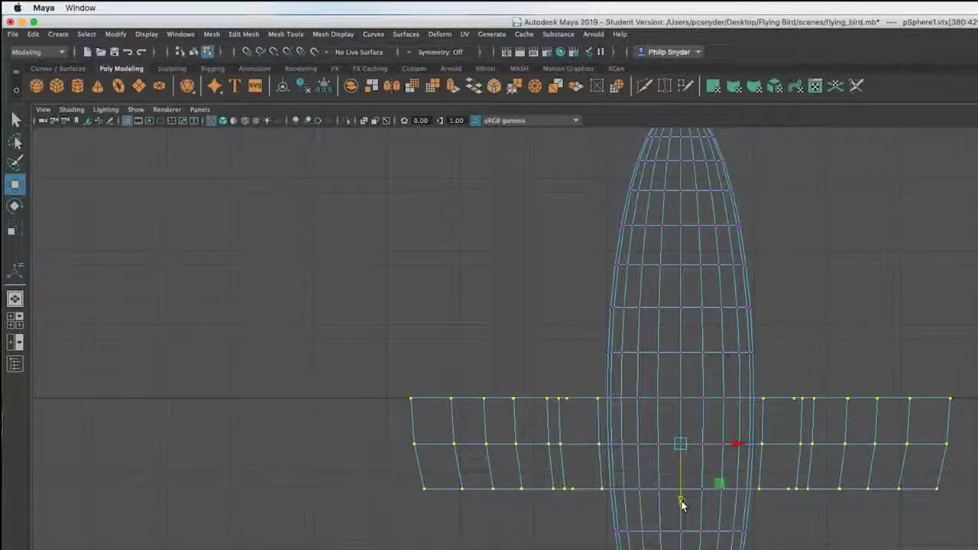
left_click_drag(681, 501, 683, 497)
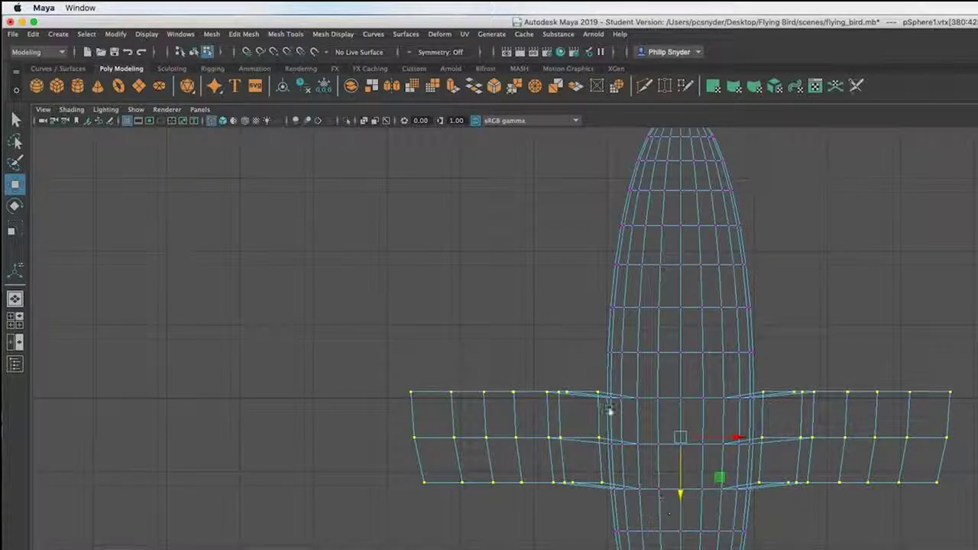
Deselect the vertex columns nearest the body on both wings and move the remaining wing vertices slightly along negative Z
left_click_drag(585, 379, 607, 501)
left_click(773, 404)
left_click_drag(773, 403, 757, 506)
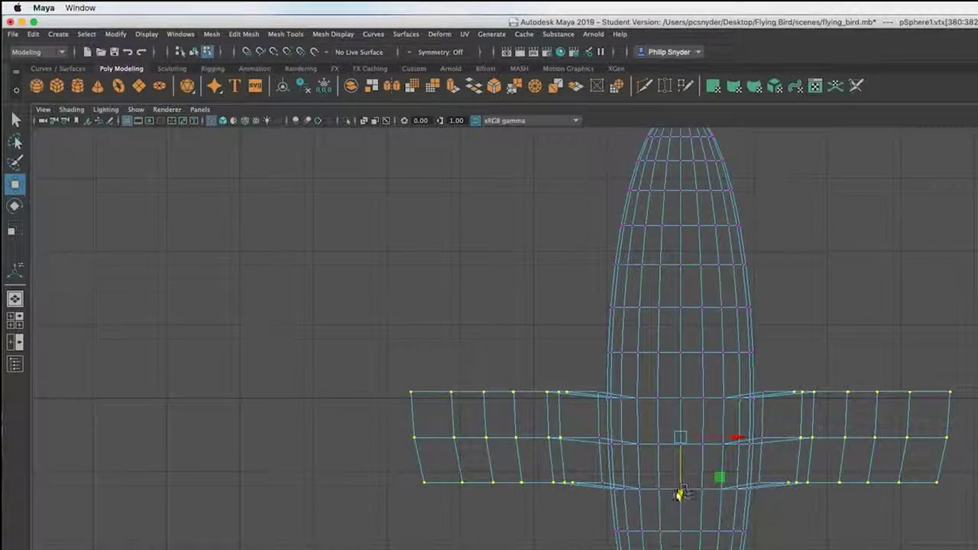
mouse_move(679, 495)
left_mouse_down()
mouse_move(679, 480)
mouse_move(679, 490)
left_mouse_up()
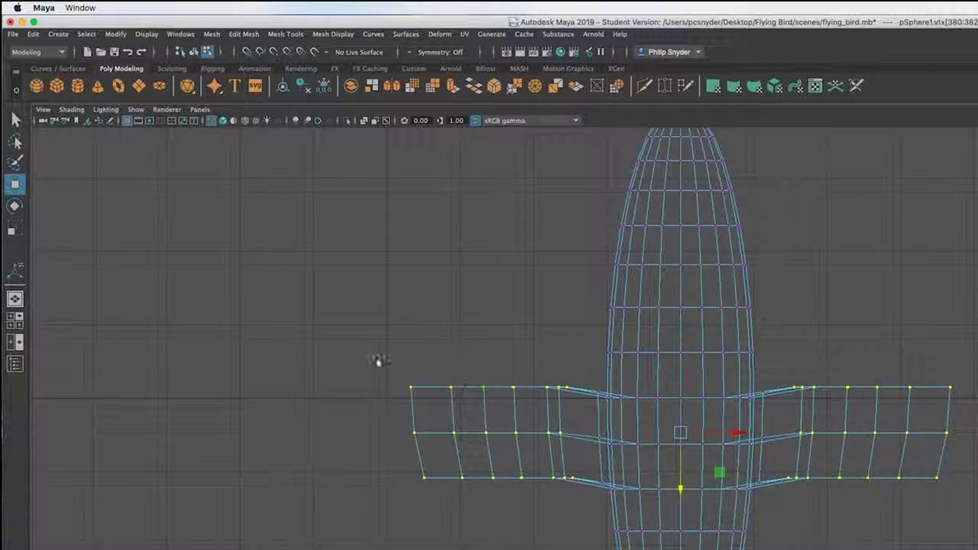
Drop the next inner vertex columns from the selection on both wings and shift the outer vertices farther along negative Z
left_click_drag(589, 364, 557, 513)
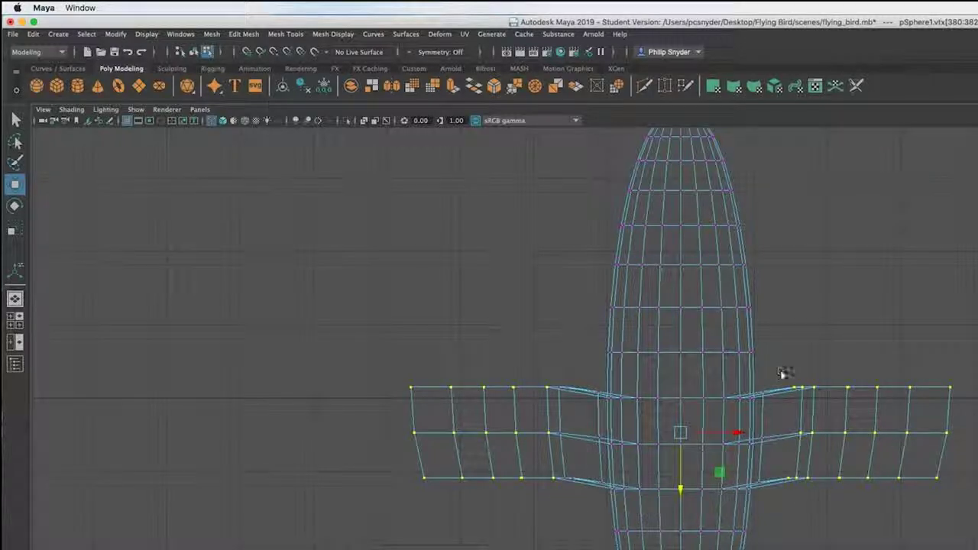
left_click_drag(781, 373, 797, 498)
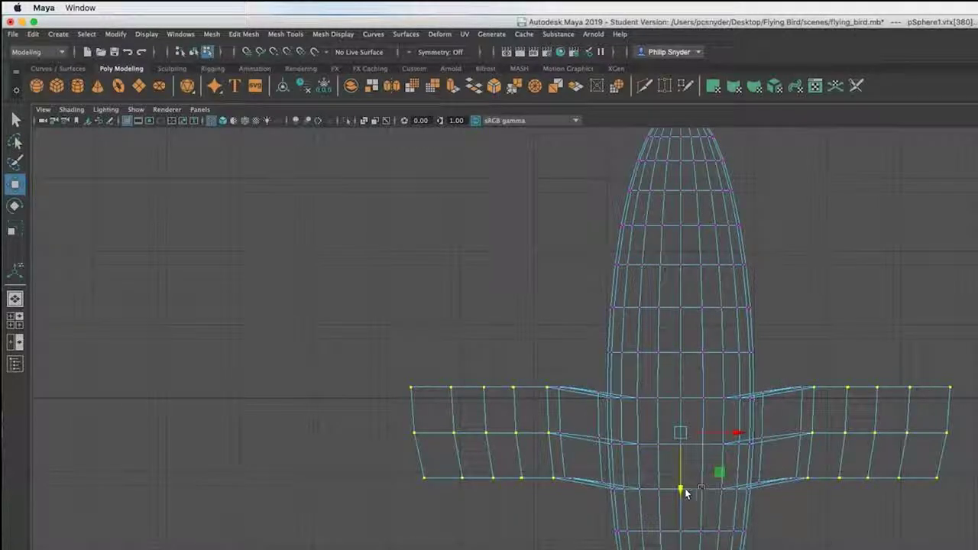
left_click_drag(684, 488, 690, 488)
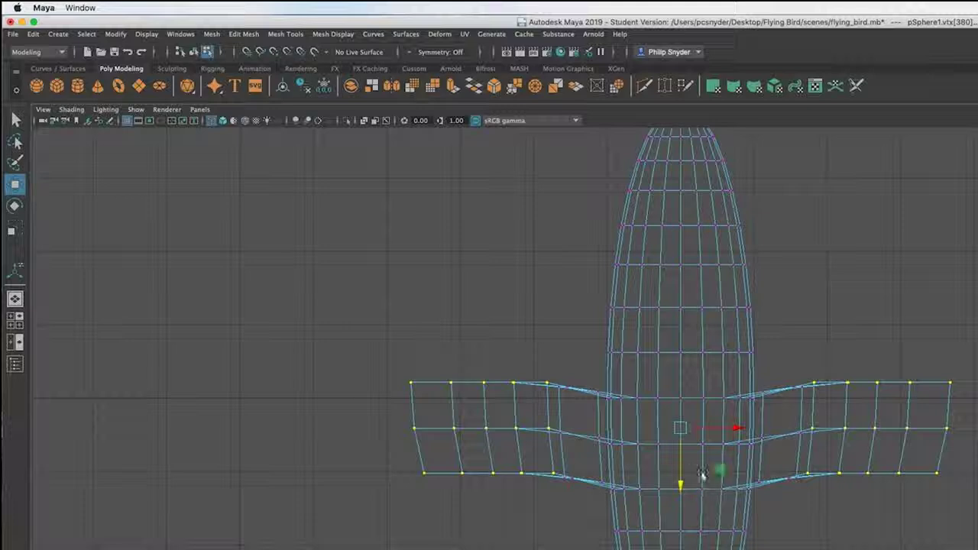
Reduce the selection to the four outermost vertex columns of both wings and move them slightly along negative Z
left_click_drag(573, 356, 545, 538)
left_click_drag(785, 357, 816, 545)
left_click_drag(680, 483, 681, 482)
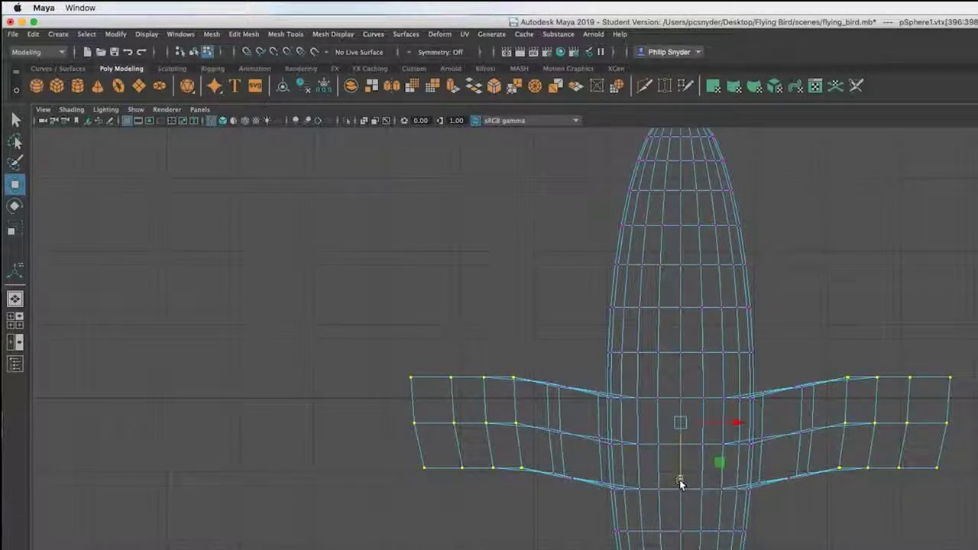
Keep only the three outermost vertex columns of both wings selected and shift them slightly farther along negative Z
left_click_drag(530, 352, 506, 475, "ctrl")
left_click_drag(823, 353, 846, 495, "ctrl")
left_click_drag(680, 477, 686, 471)
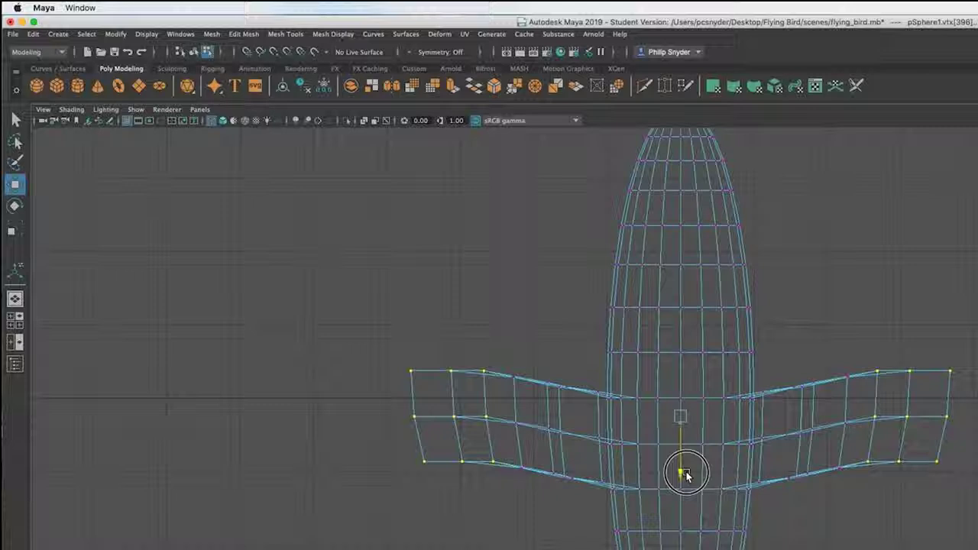
left_click_drag(686, 475, 686, 475)
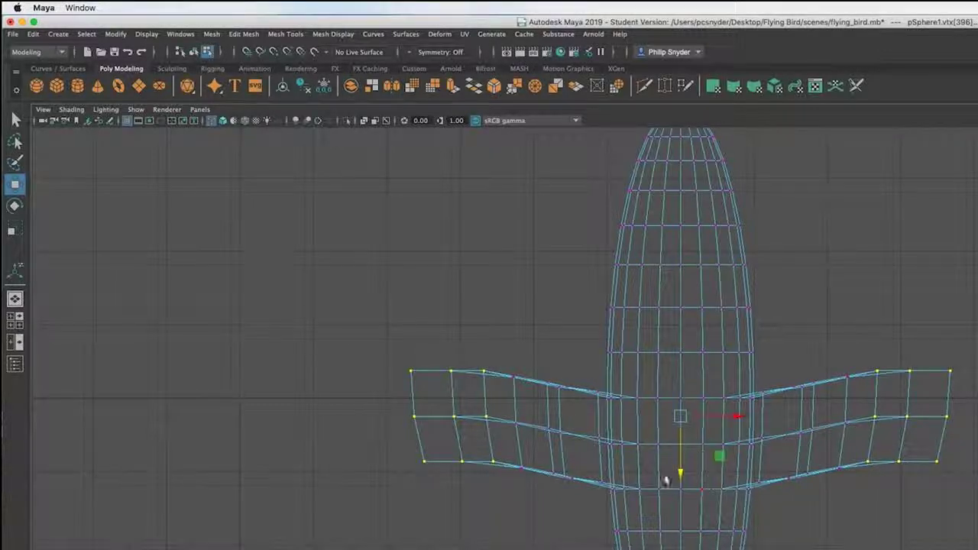
Narrow the selection to the two outermost vertex columns on both wings and move them a little along negative Z
left_click_drag(516, 329, 473, 494, "ctrl")
left_click_drag(840, 347, 880, 456, "ctrl")
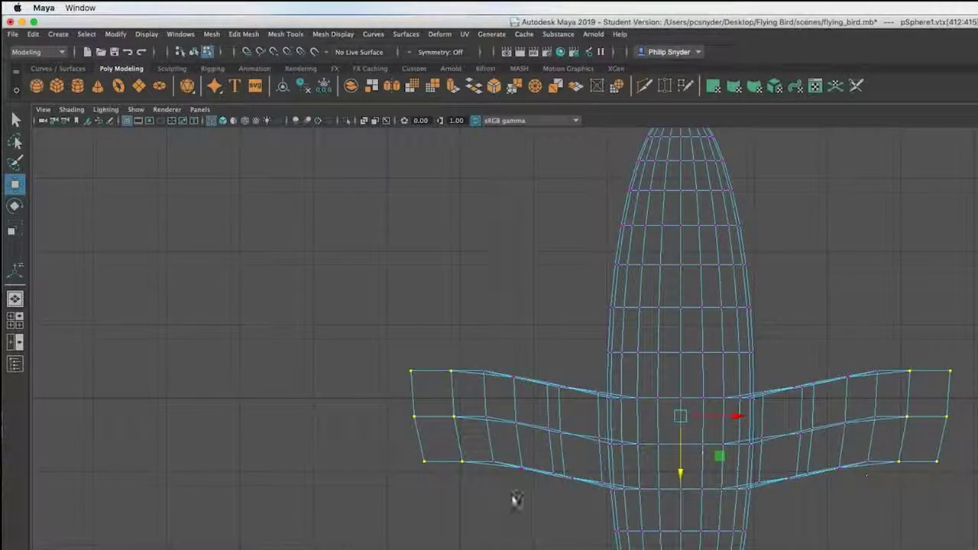
left_click_drag(682, 472, 683, 467)
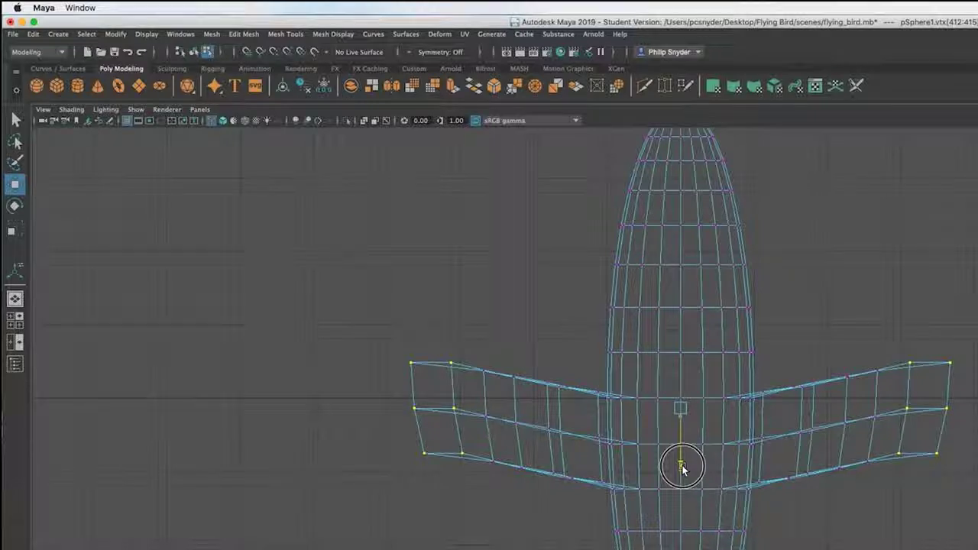
Leave only the wingtip vertex columns selected and move both along negative Z to continue the wings' sweep
left_click_drag(481, 334, 457, 478)
left_click_drag(858, 346, 919, 497, "ctrl")
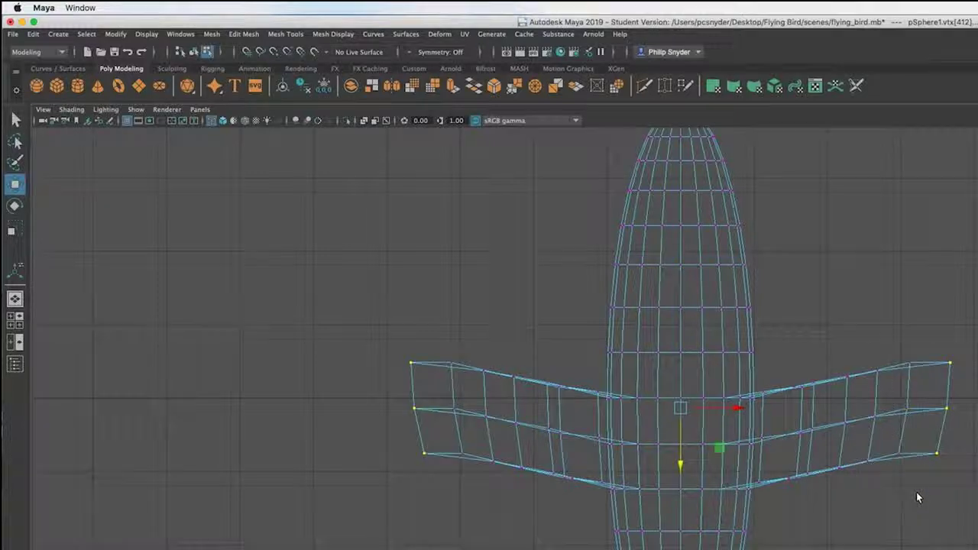
left_click_drag(682, 462, 685, 449)
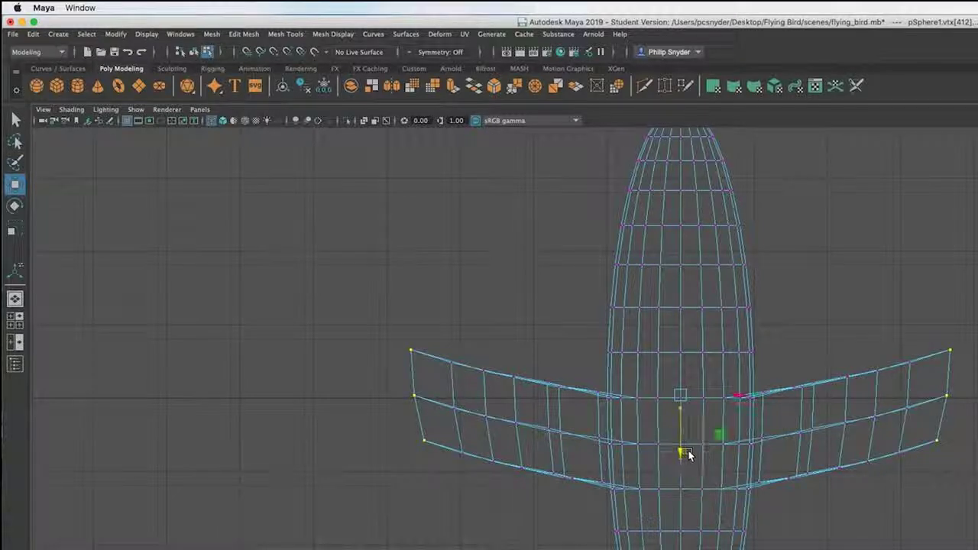
Deselect the negative-Z corner vertex at both wingtips and move the remaining tip vertices along negative Z
left_click(405, 344, "ctrl")
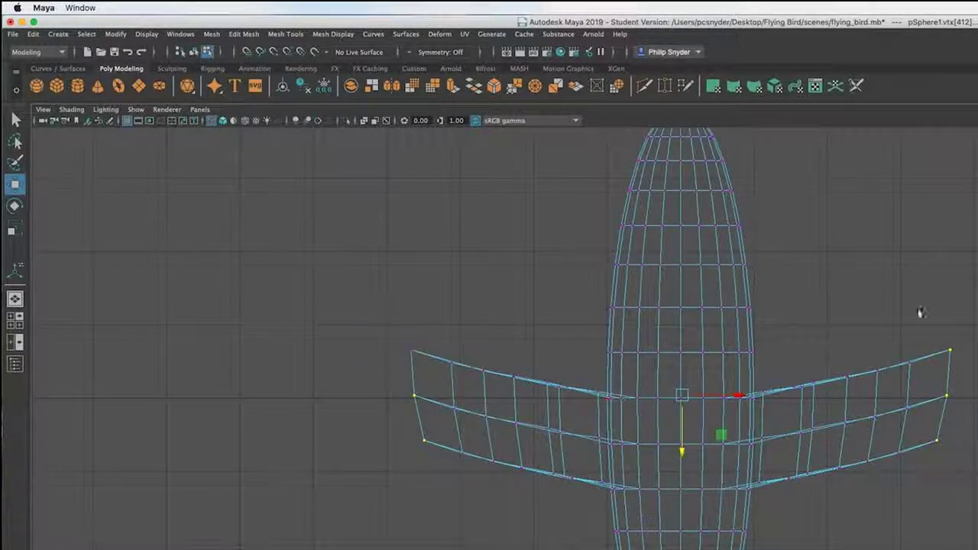
left_click_drag(964, 333, 917, 385, "ctrl")
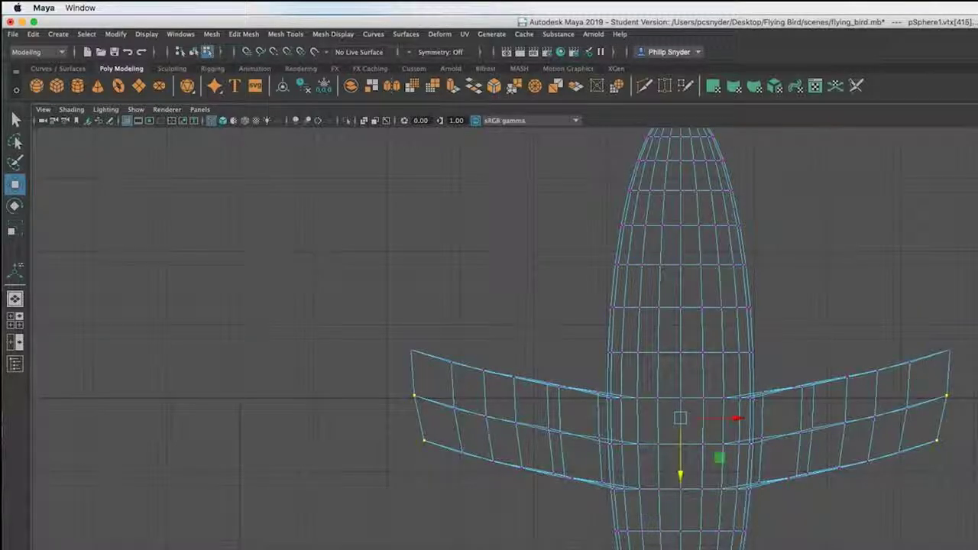
left_click_drag(680, 471, 685, 459)
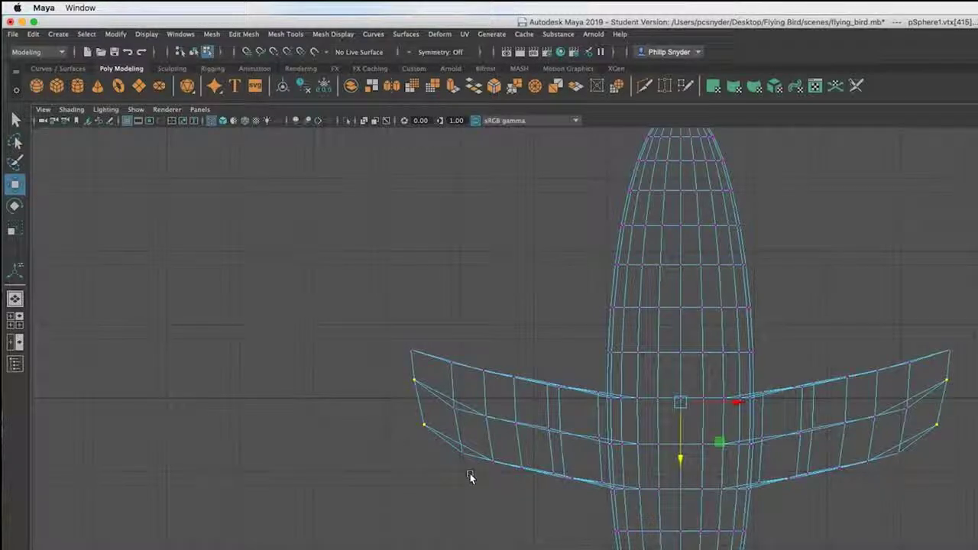
Select the middle and positive-Z vertices in the second-outermost column of both wings, move them slightly along negative Z, and clear the selection
left_click_drag(447, 401, 466, 458)
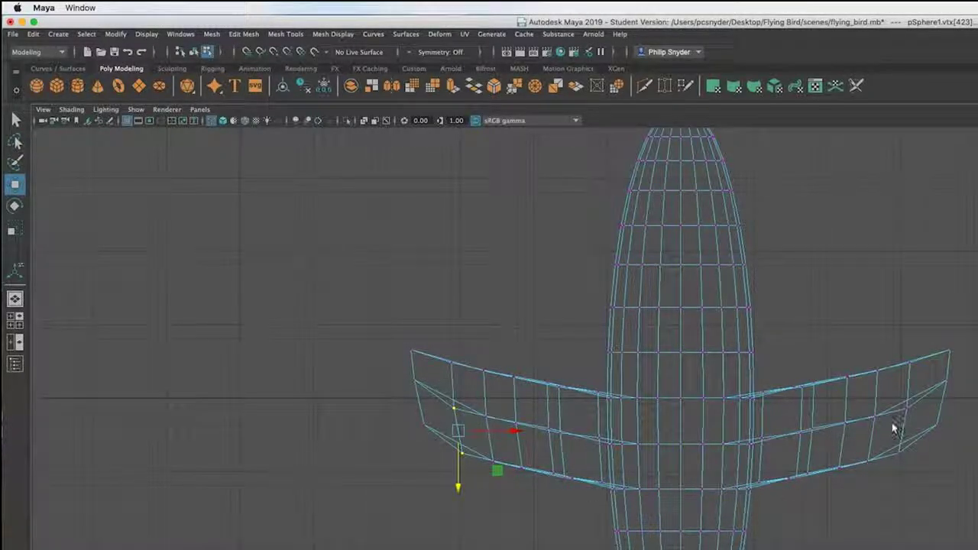
left_click_drag(913, 408, 890, 464, "shift")
left_click_drag(680, 486, 683, 477)
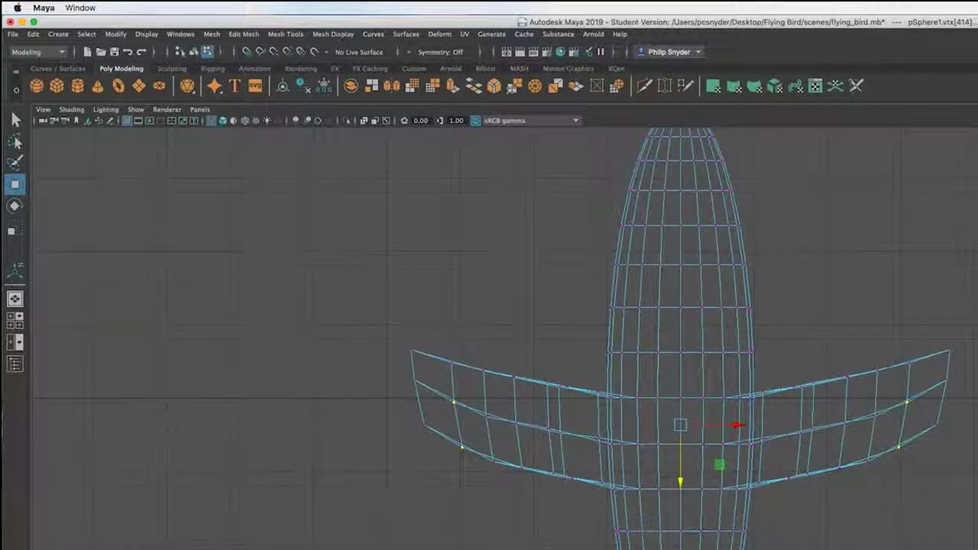
left_click(810, 547)
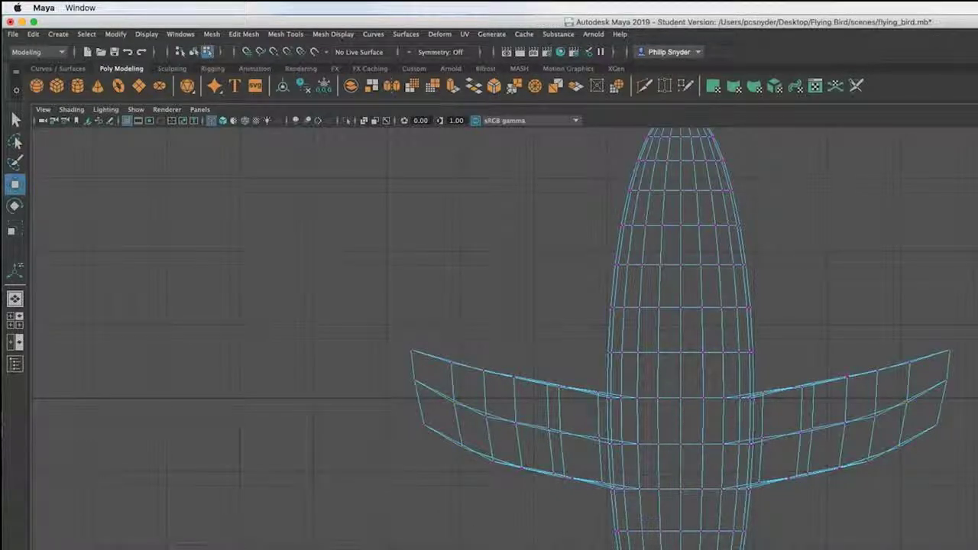
Inspect the swept wings in the perspective view and show the bird enlarged in the side view as a wireframe
key("space")
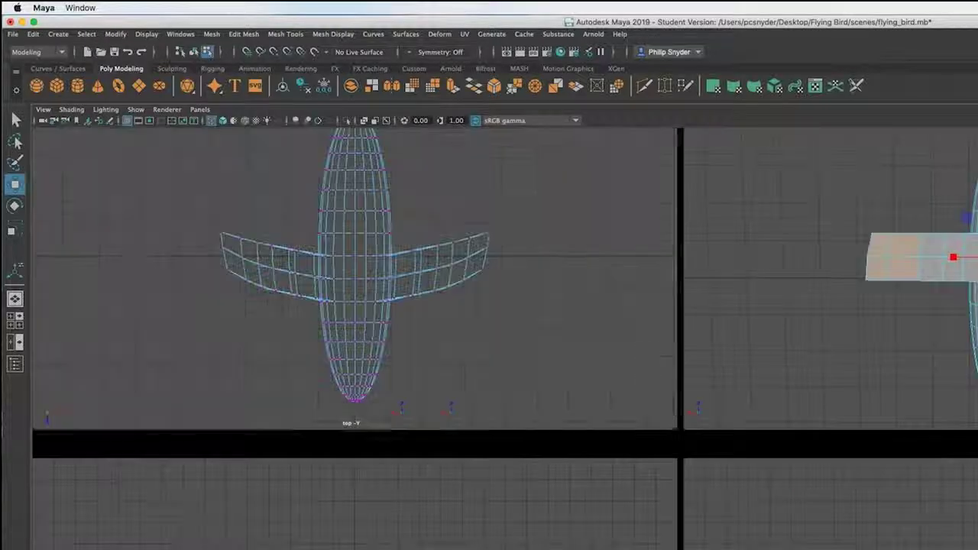
key("space")
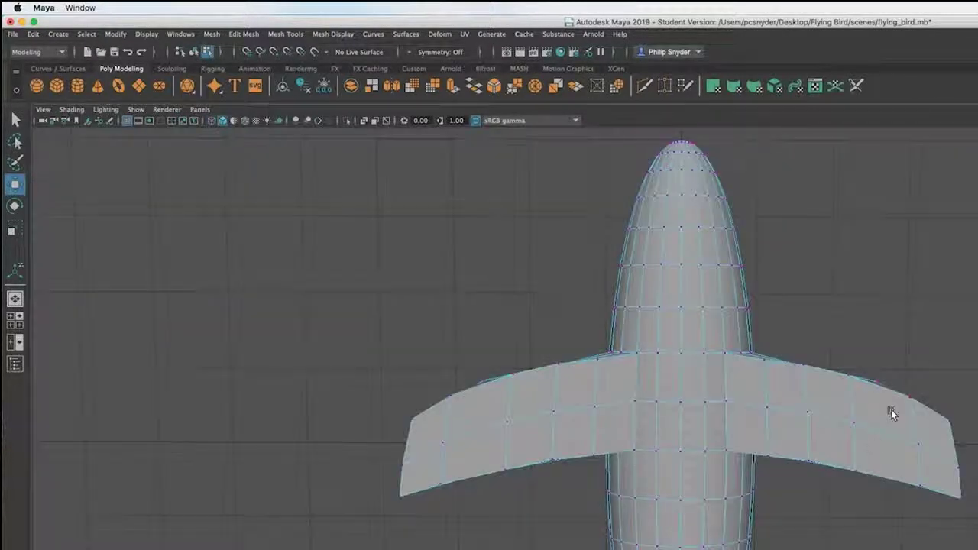
left_click_drag(884, 406, 871, 524, "alt")
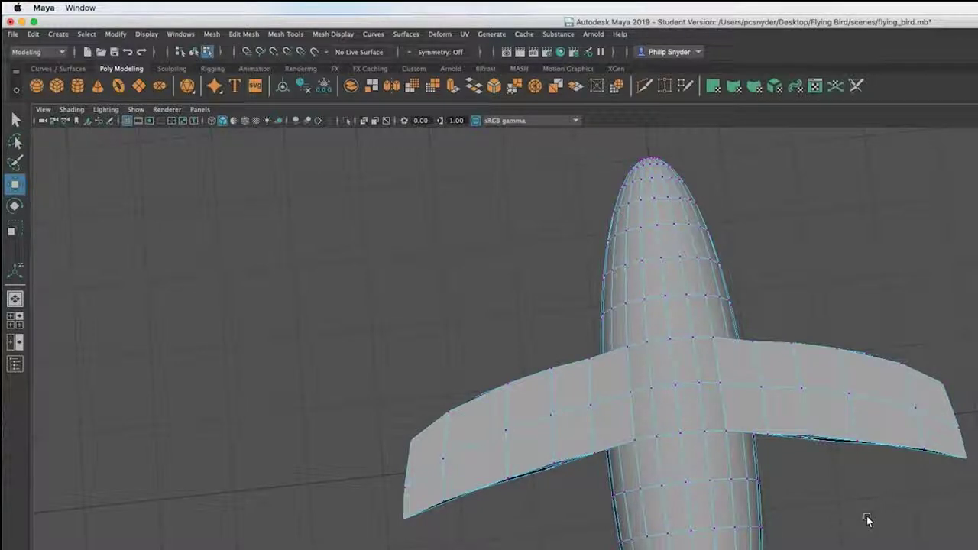
key("space")
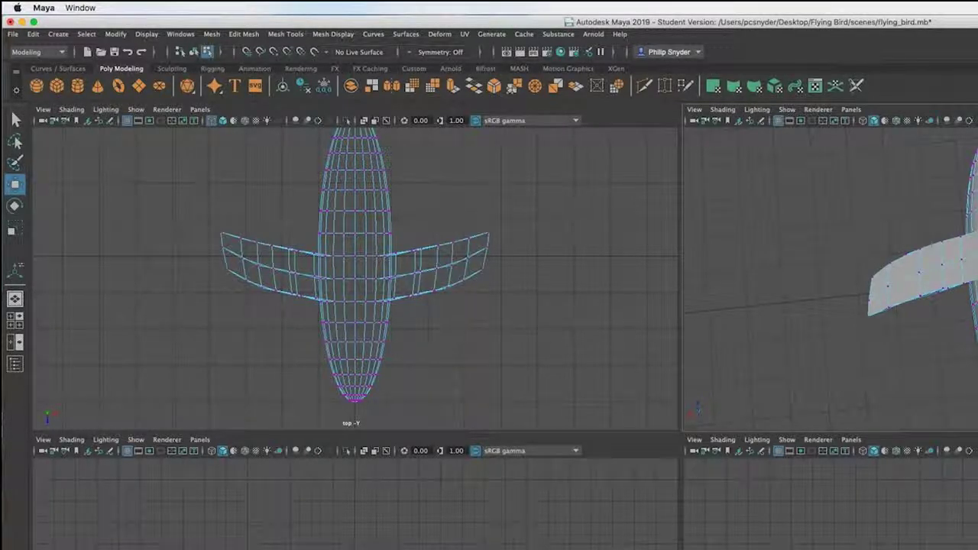
key("space")
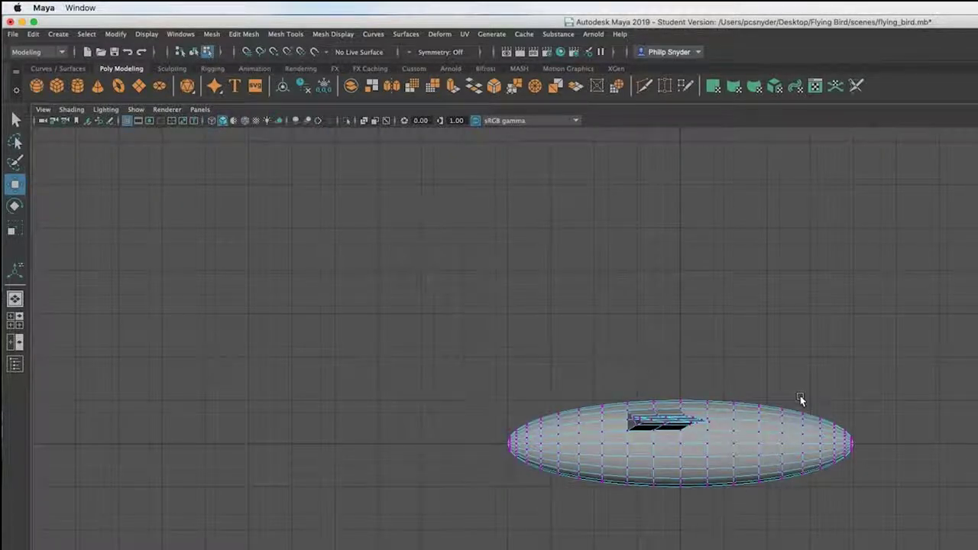
scroll(763, 417, "up", 2)
scroll(764, 424, "up", 5)
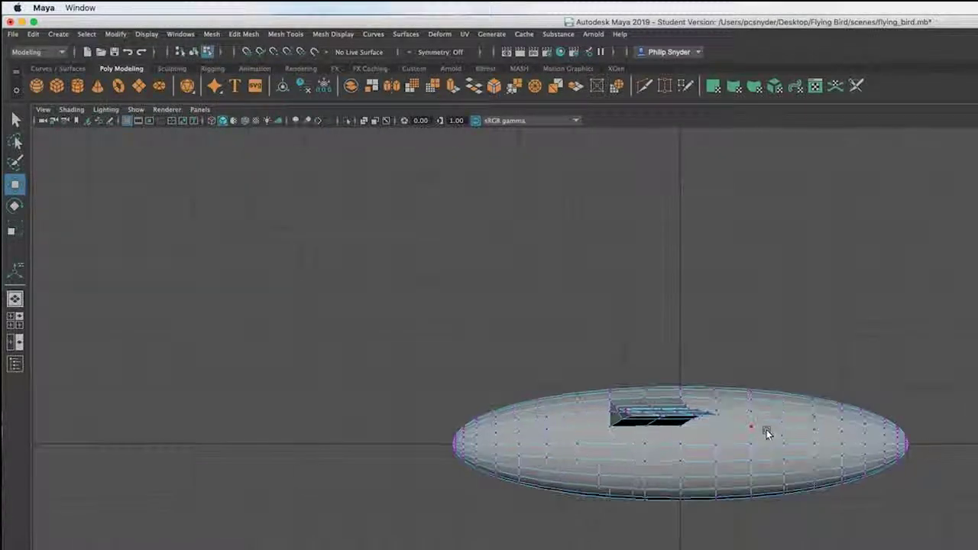
scroll(761, 430, "up", 3)
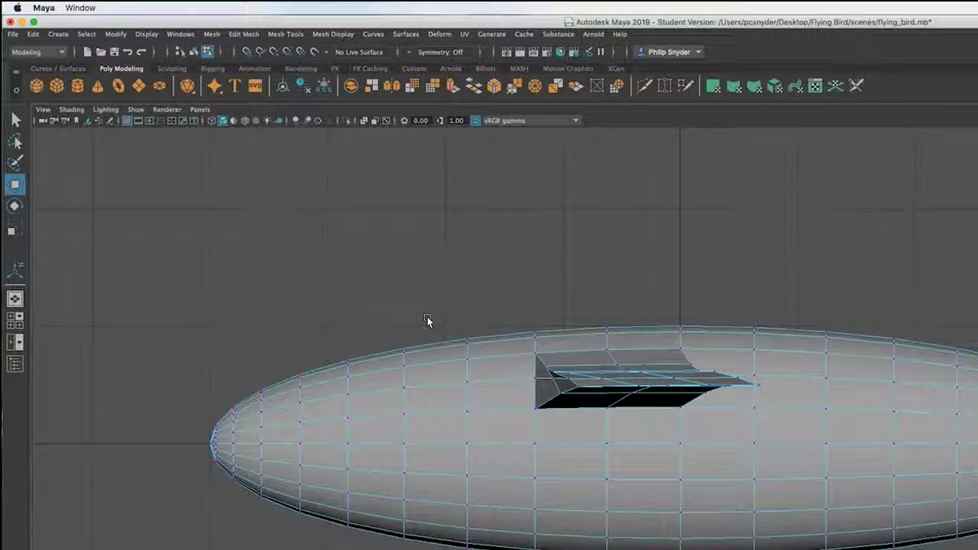
key("4")
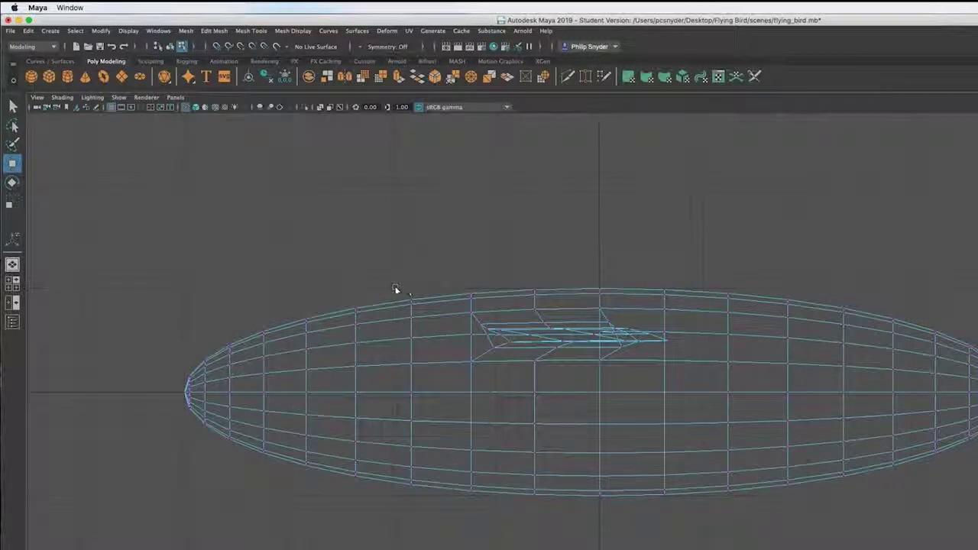
Scale down the vertex ring just ahead of the wing base uniformly to pinch in a neck, and clear the selection
left_click_drag(391, 284, 439, 530)
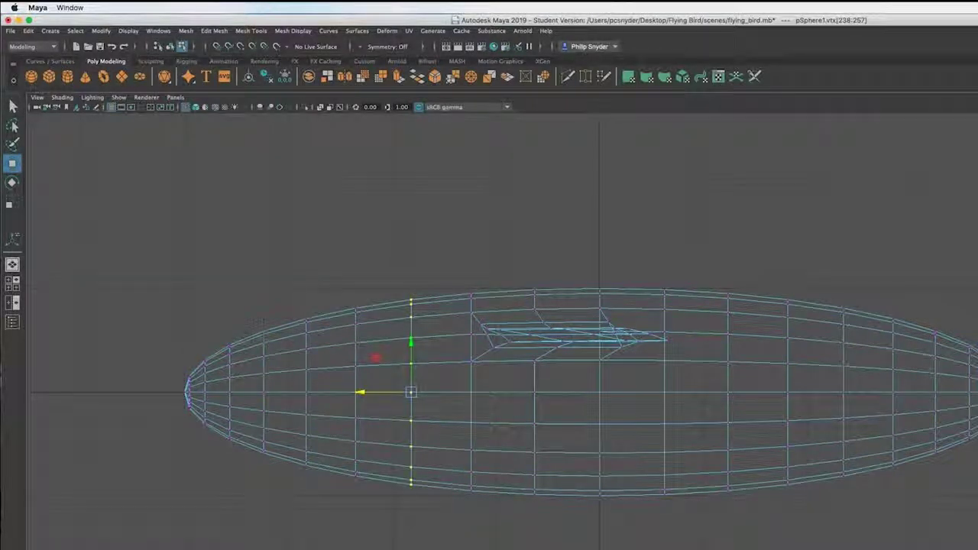
key("r")
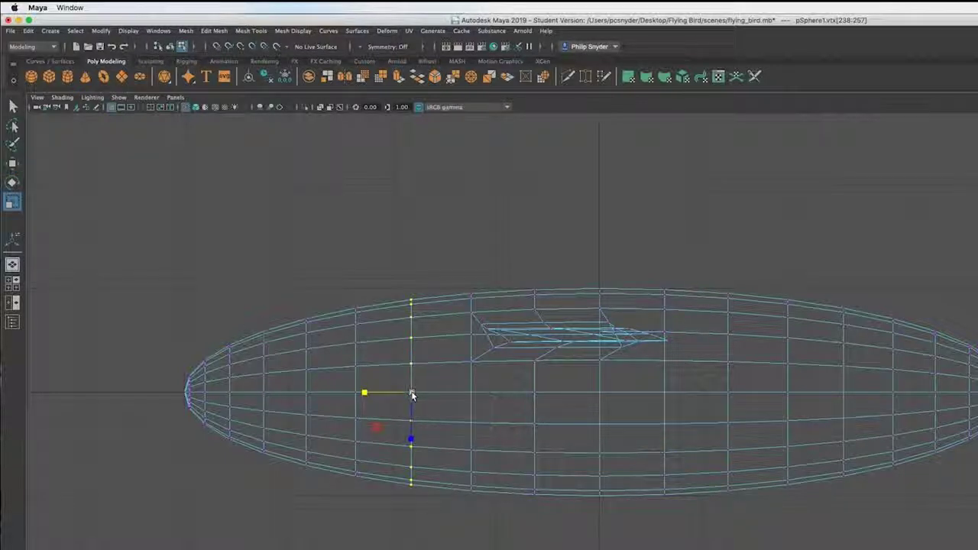
left_click_drag(411, 395, 382, 403)
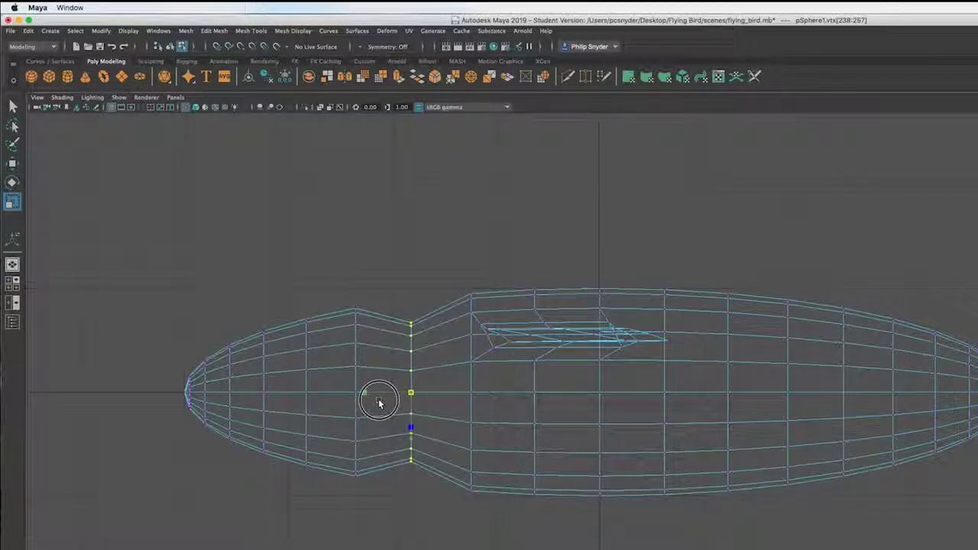
left_click(253, 482)
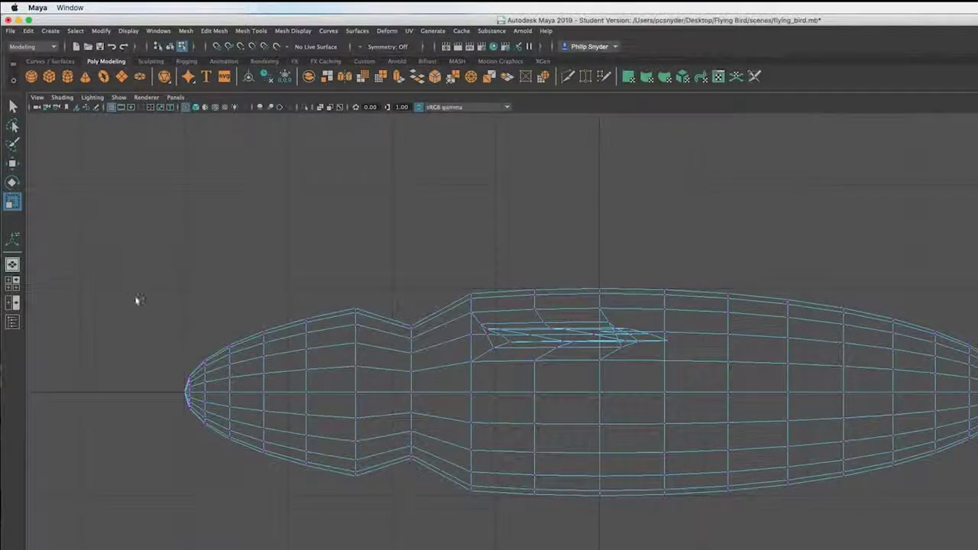
Scale down the vertex rings at the head's front end uniformly and move all but the rearmost of them slightly forward along Z
left_click_drag(122, 304, 270, 468)
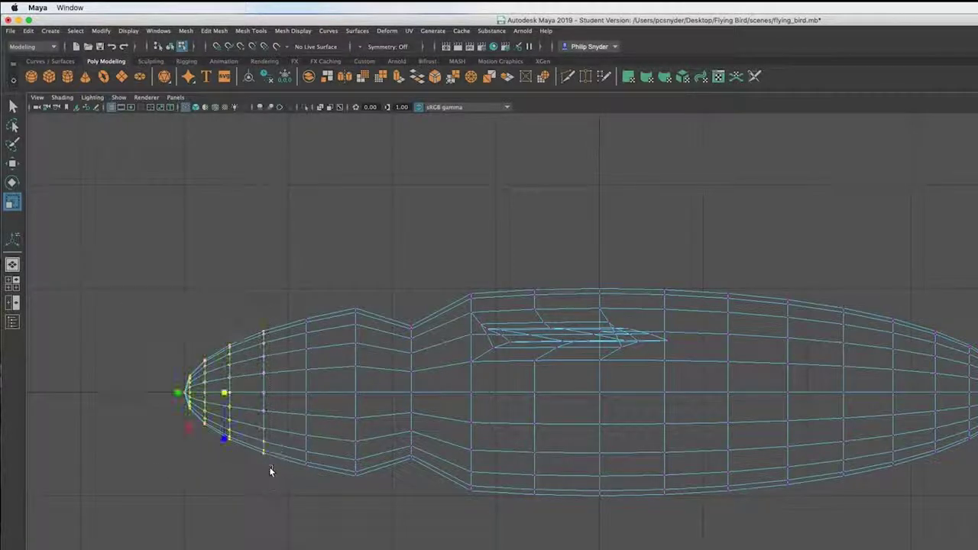
left_click_drag(224, 393, 181, 409)
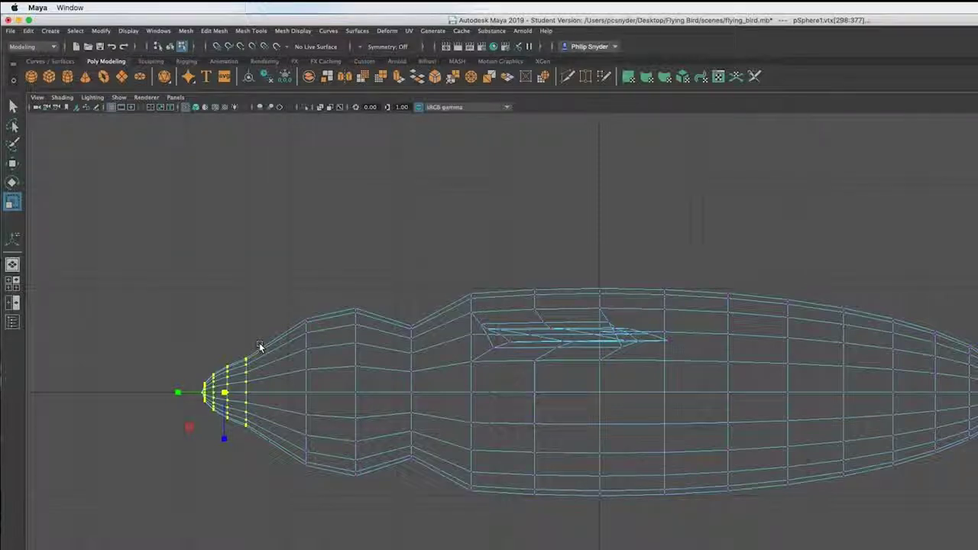
left_click_drag(257, 343, 238, 452, "ctrl")
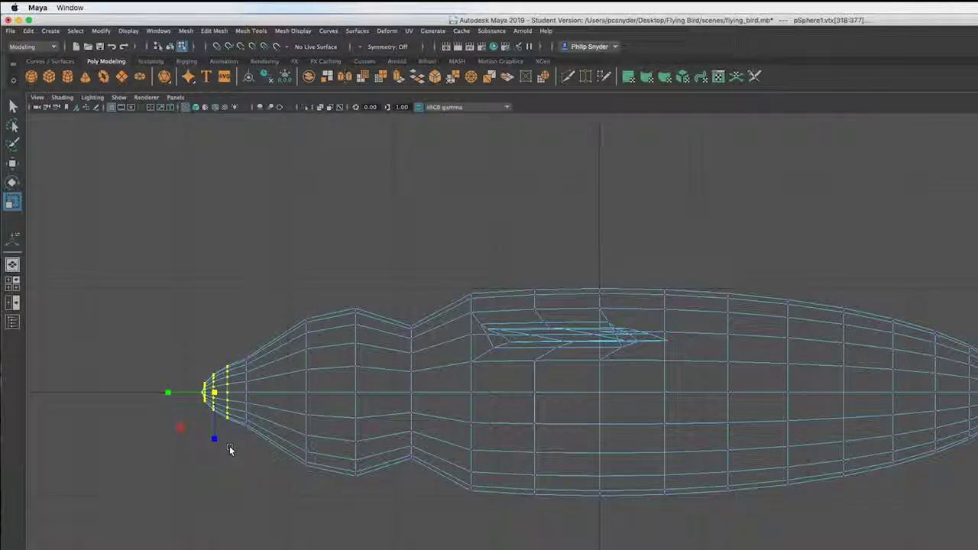
key("w")
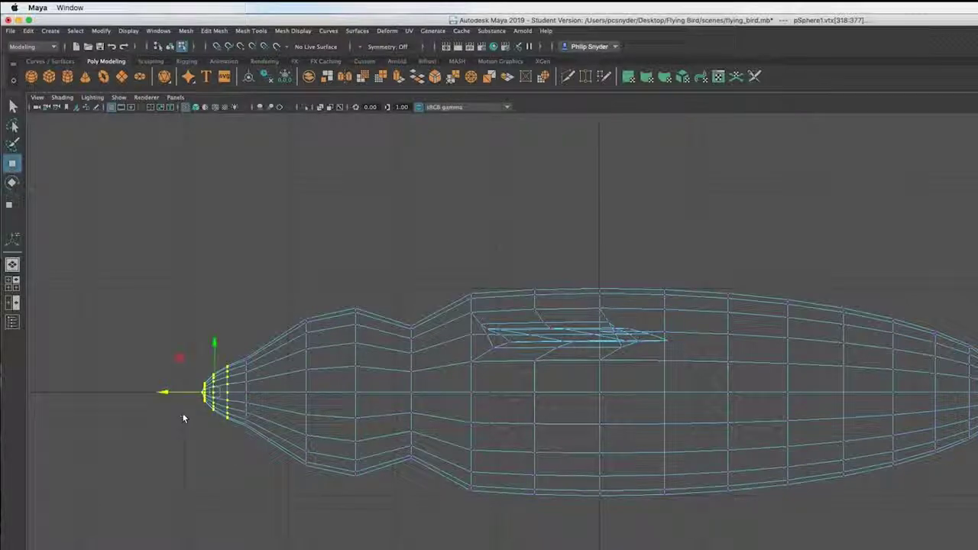
left_click_drag(168, 399, 162, 395)
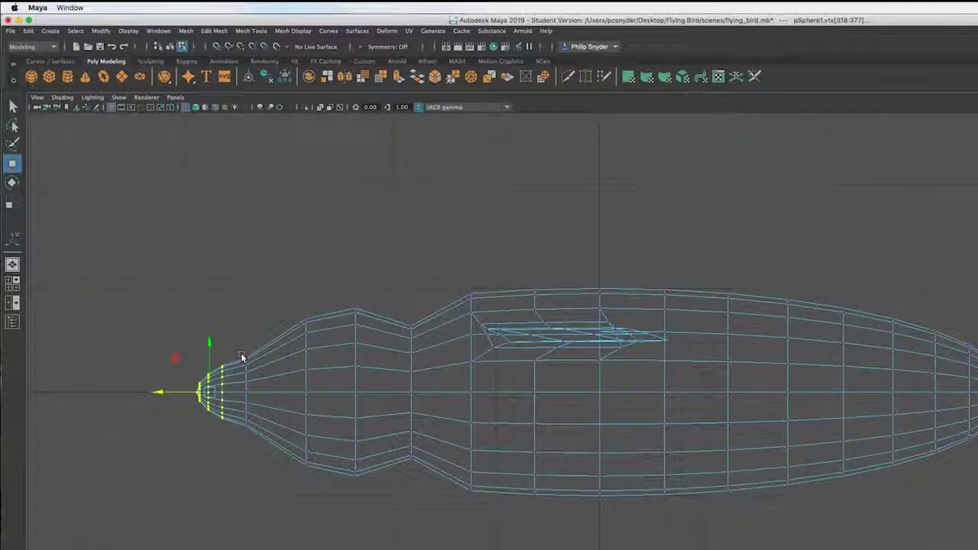
Drop the rearmost selected ring in two stages, moving the remaining head-tip vertices forward and slightly down each time to draw out a beak
left_click_drag(212, 392, 147, 394)
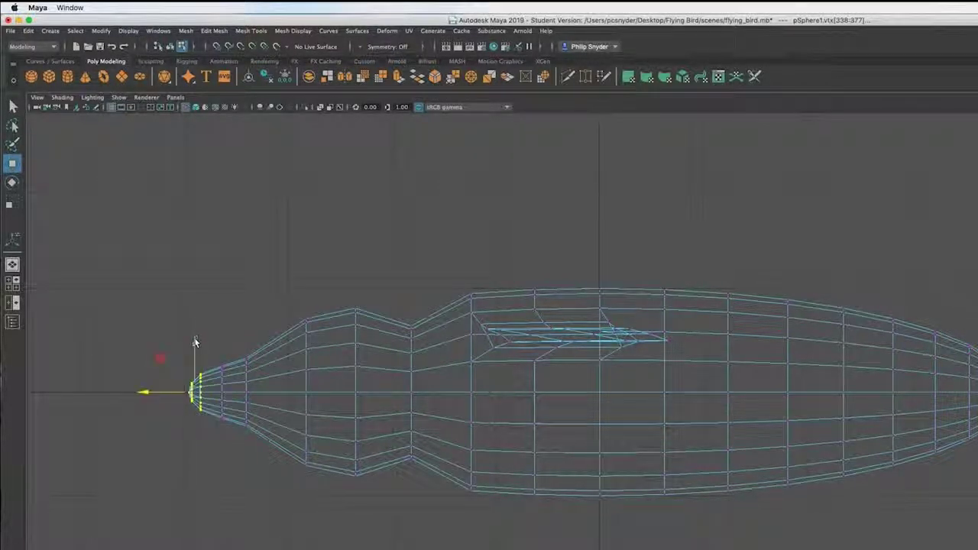
left_click_drag(195, 343, 192, 344)
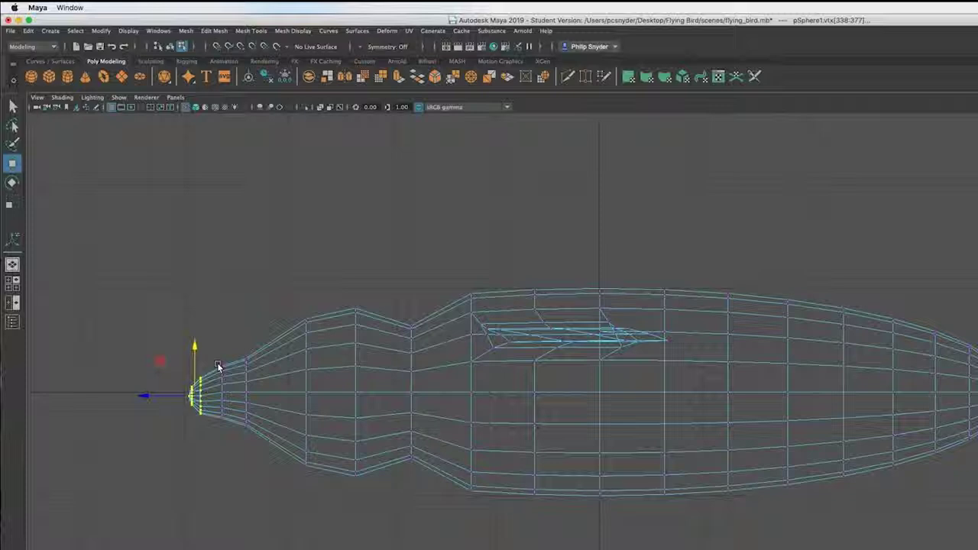
left_click_drag(214, 362, 196, 435)
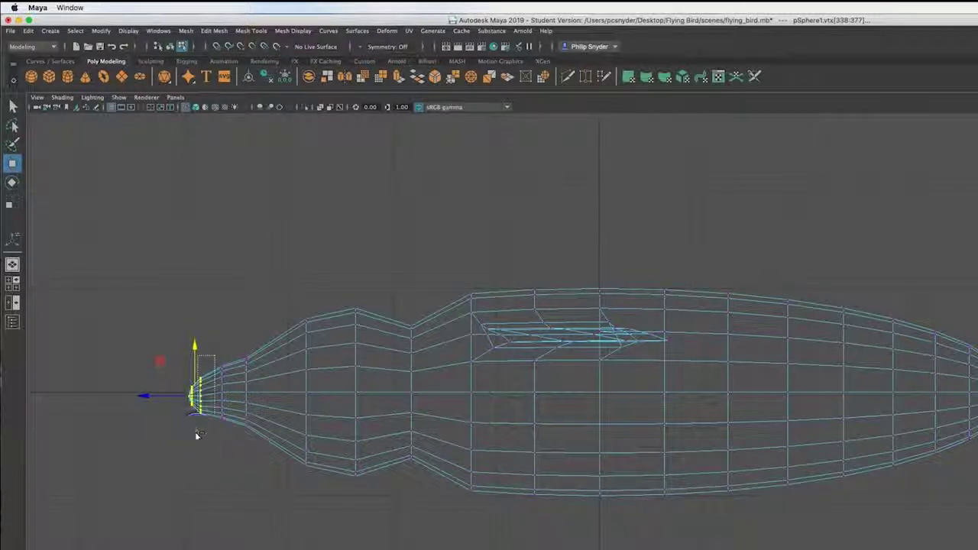
left_click_drag(141, 397, 130, 398)
left_click_drag(180, 346, 179, 350)
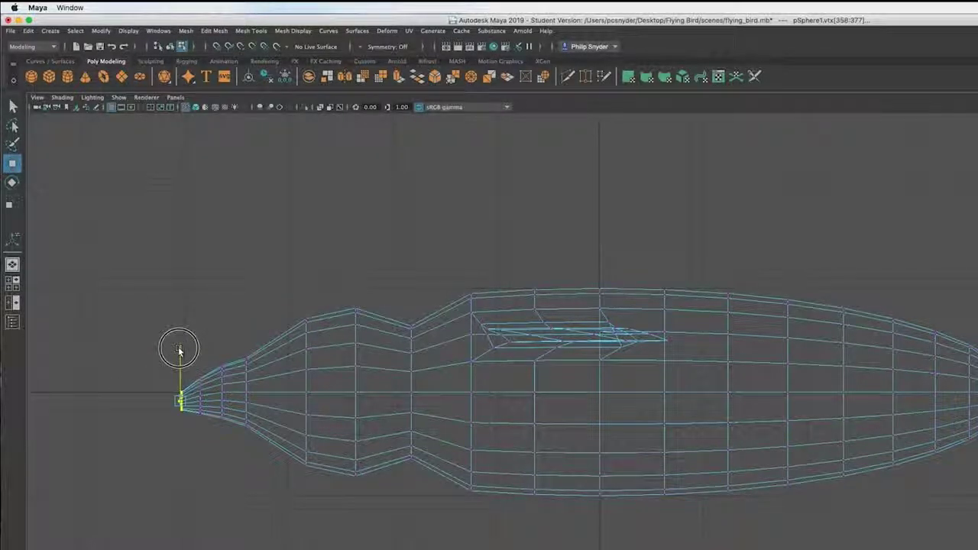
left_click_drag(133, 401, 125, 402)
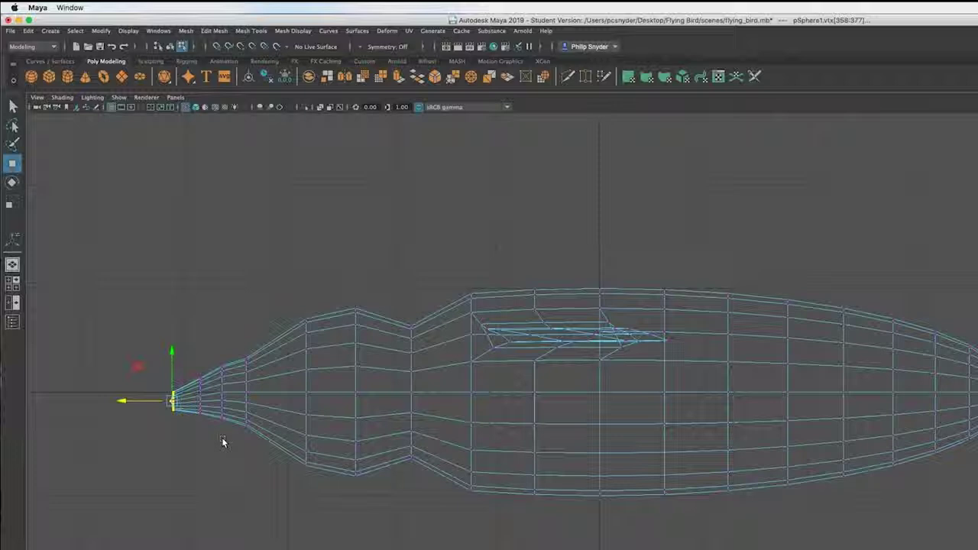
Scale the vertices at the beak's front end down vertically to a point and lower the tip slightly
key("r")
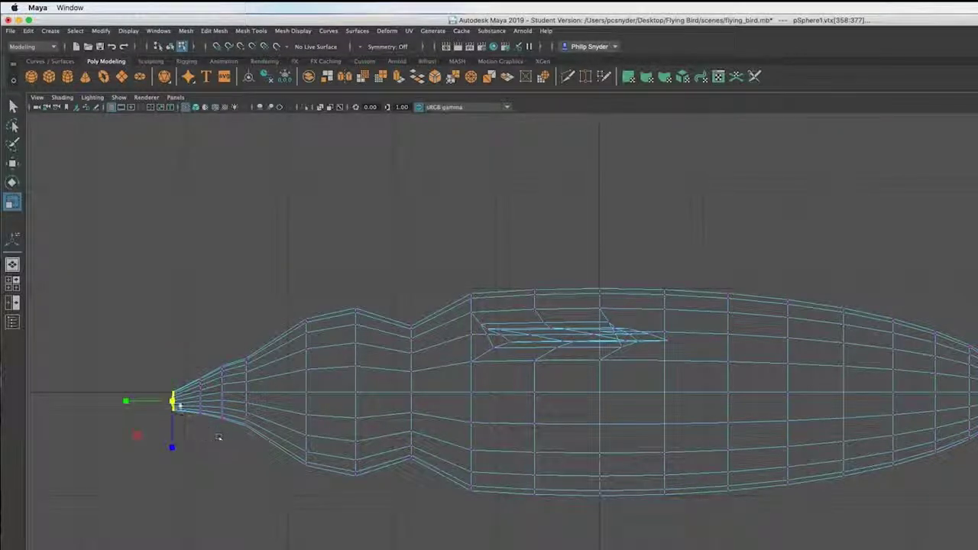
left_click_drag(173, 403, 159, 401)
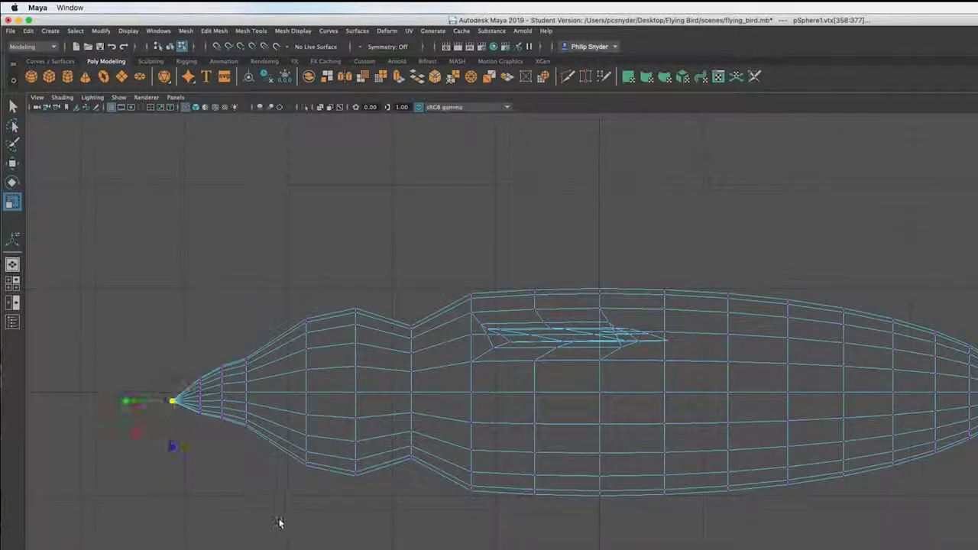
key("q")
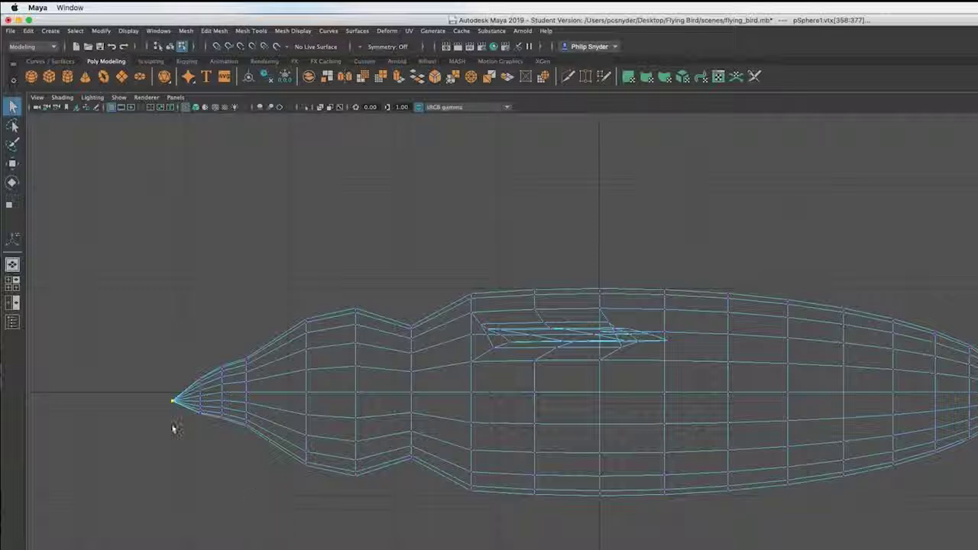
key("w")
left_click_drag(174, 351, 173, 354)
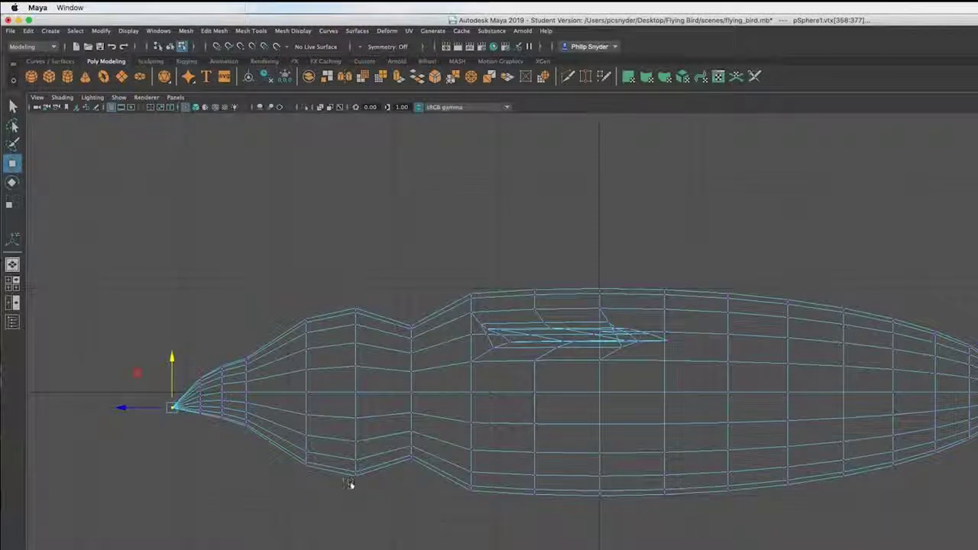
Raise the neck's vertex ring slightly in the perspective view, seen from the bird's side, and clear the selection
key("space")
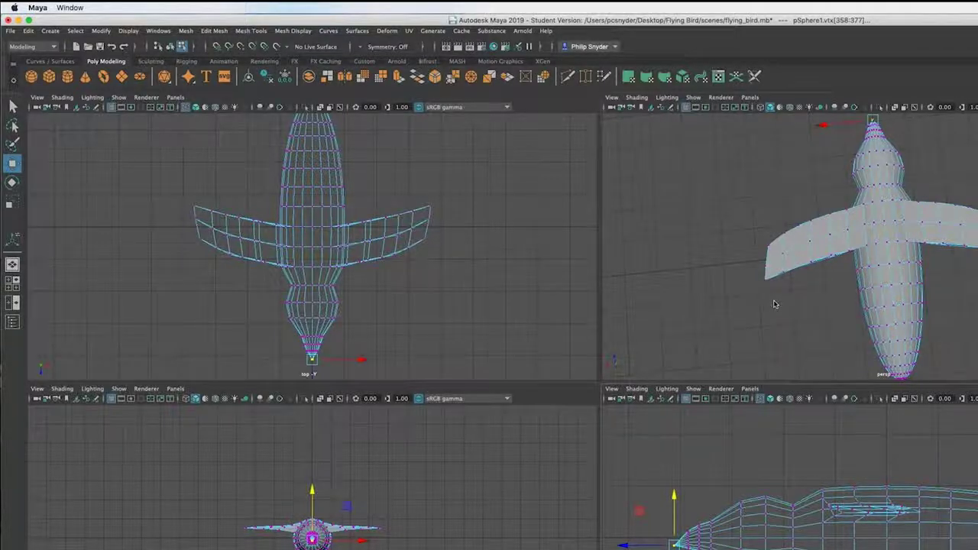
key("space")
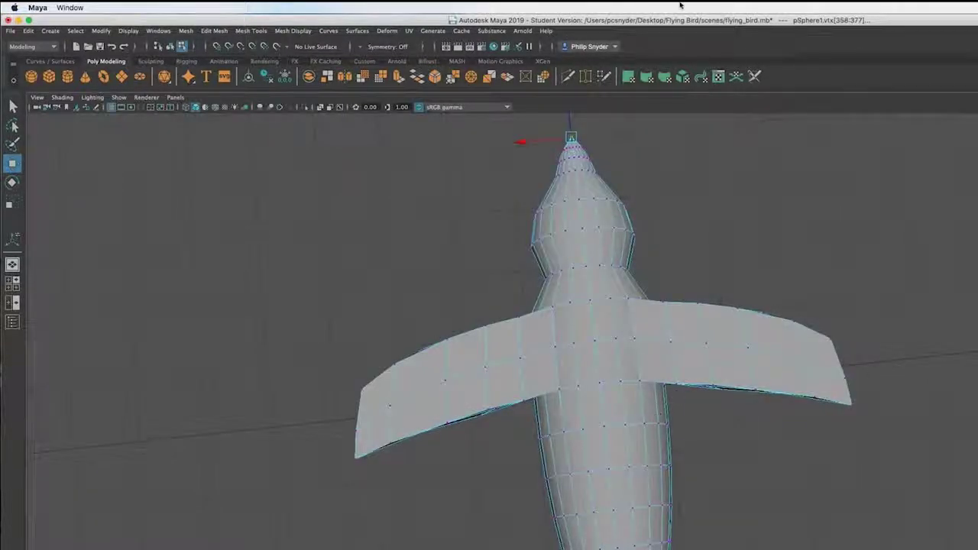
left_click(673, 208)
left_click_drag(670, 291, 791, 220, "alt")
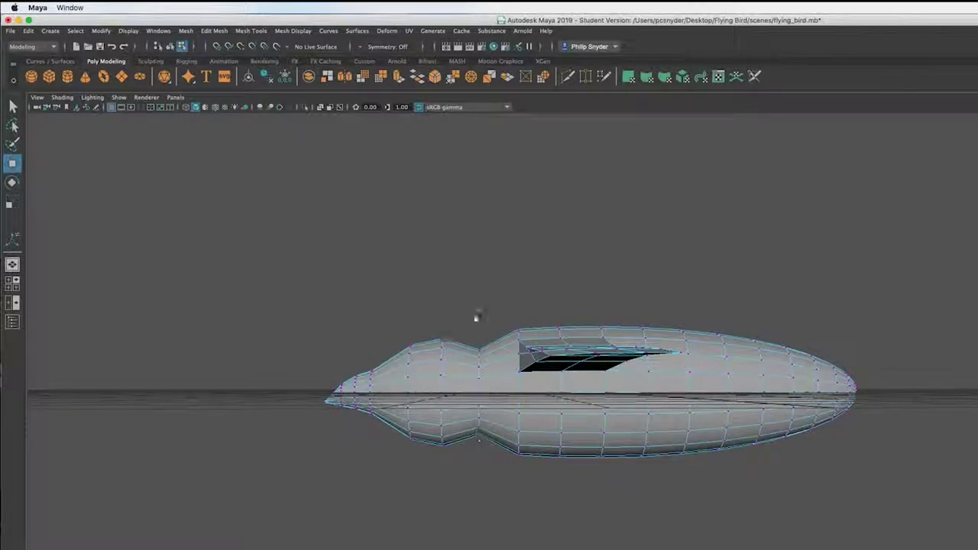
left_click_drag(491, 334, 465, 463)
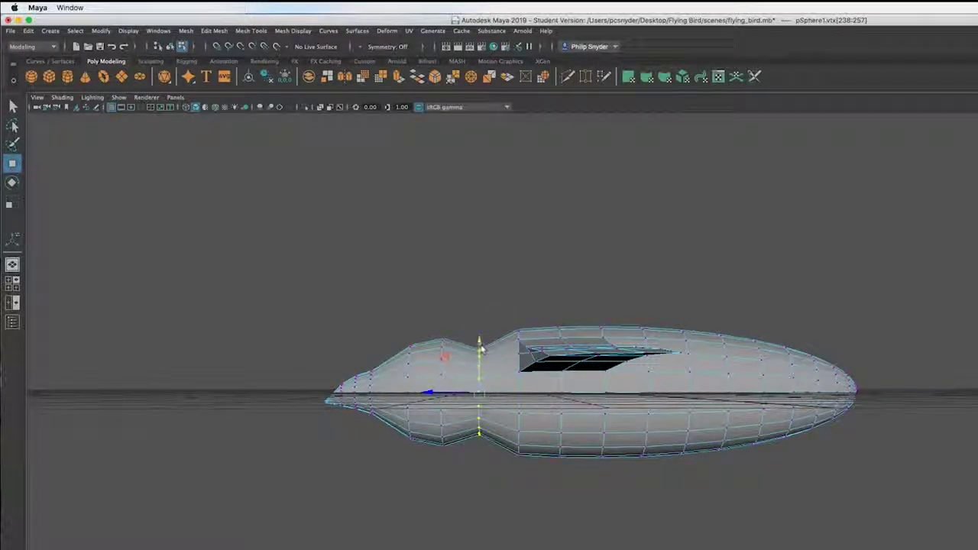
left_click_drag(479, 344, 479, 338)
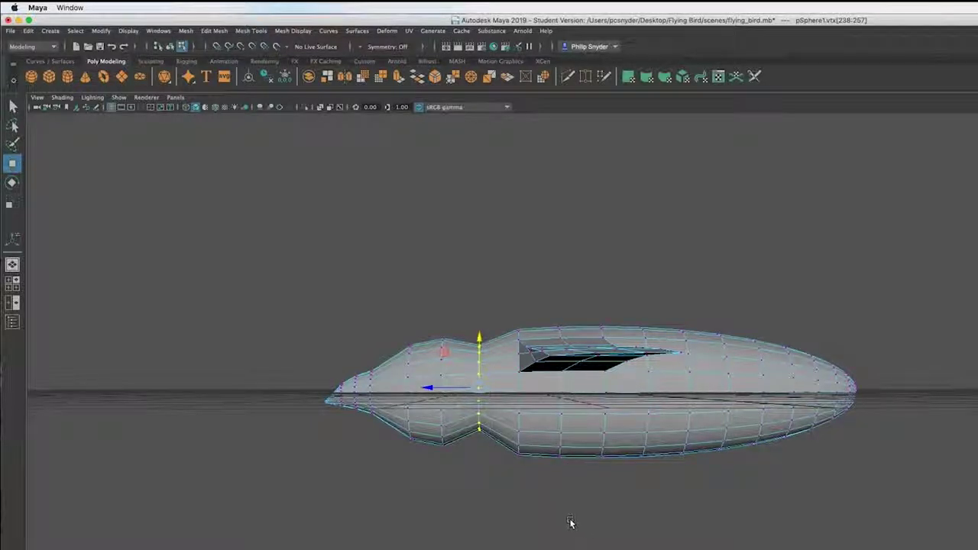
left_click(479, 339)
left_click(726, 541)
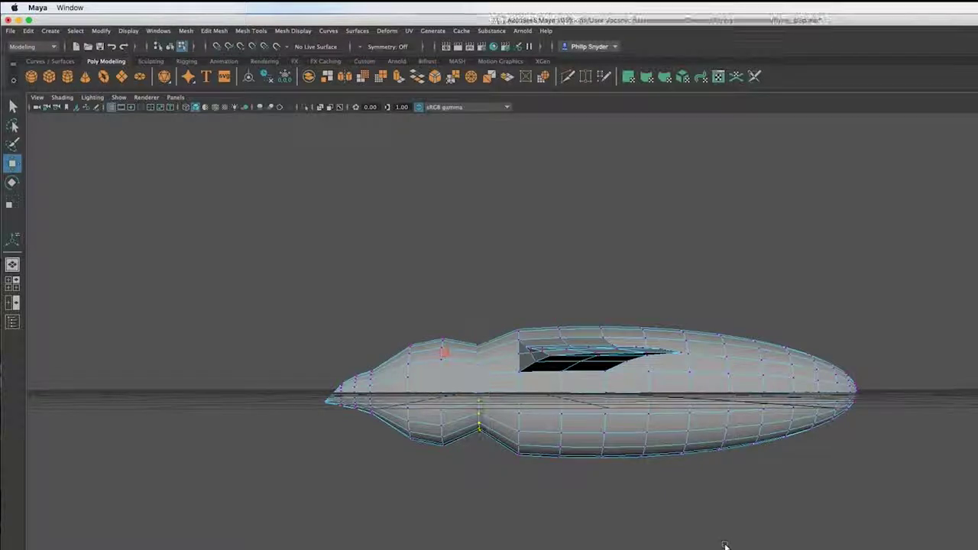
Save the scene, accepting the student version notice, and reactivate the Move tool
key("q")
key("super+s")
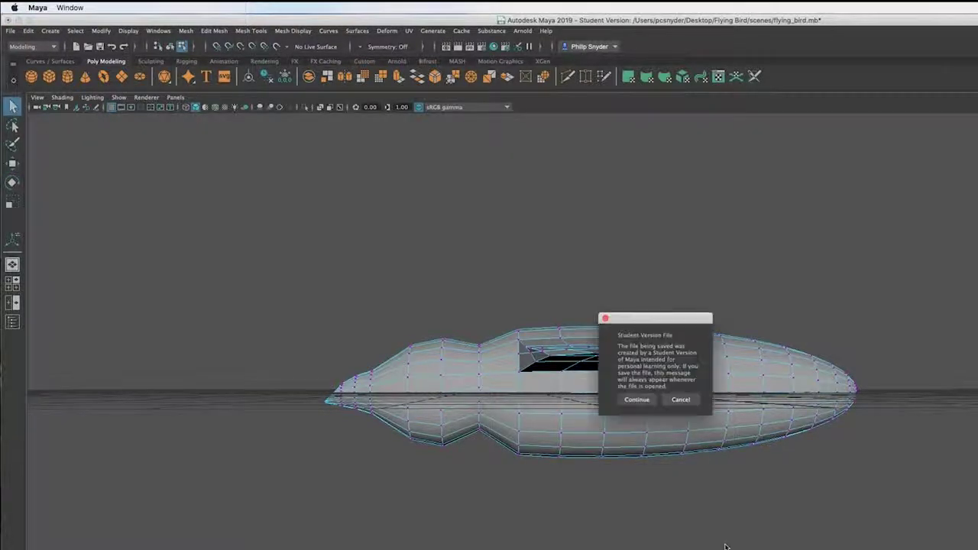
key("Return")
key("w")
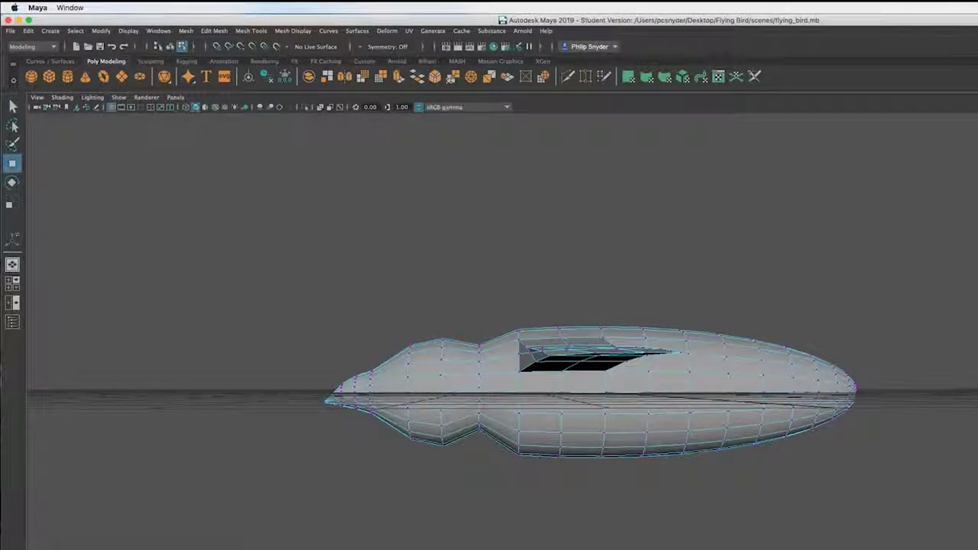
Show the bird as a wireframe in the perspective view, seen from above with the body behind the wings in full view
left_click_drag(489, 306, 565, 290, "alt")
left_click_drag(657, 539, 621, 527, "alt")
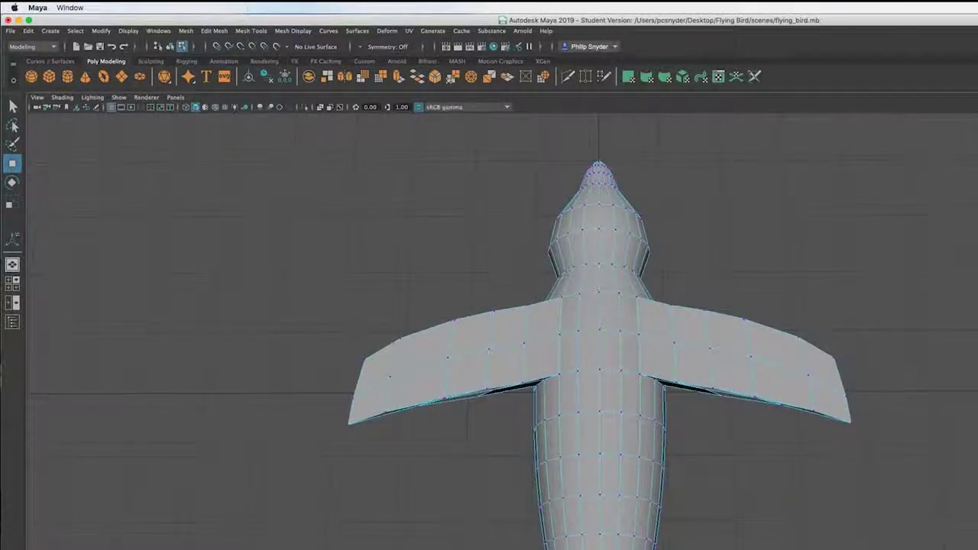
scroll(598, 380, "down", 2)
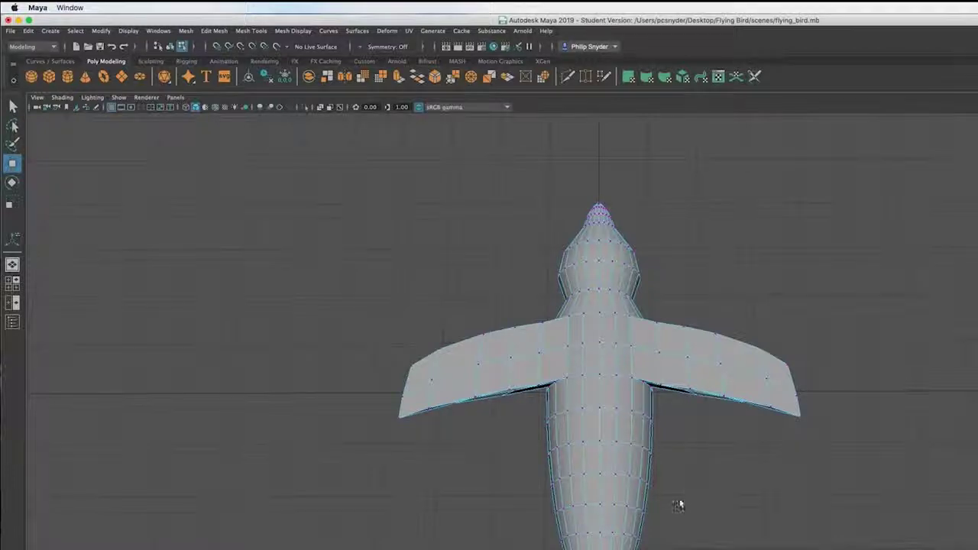
mouse_move(676, 501)
left_mouse_down("alt")
mouse_move(655, 491)
mouse_move(655, 515)
mouse_move(644, 239)
left_mouse_up("alt")
key("3")
scroll(630, 436, "up", 3)
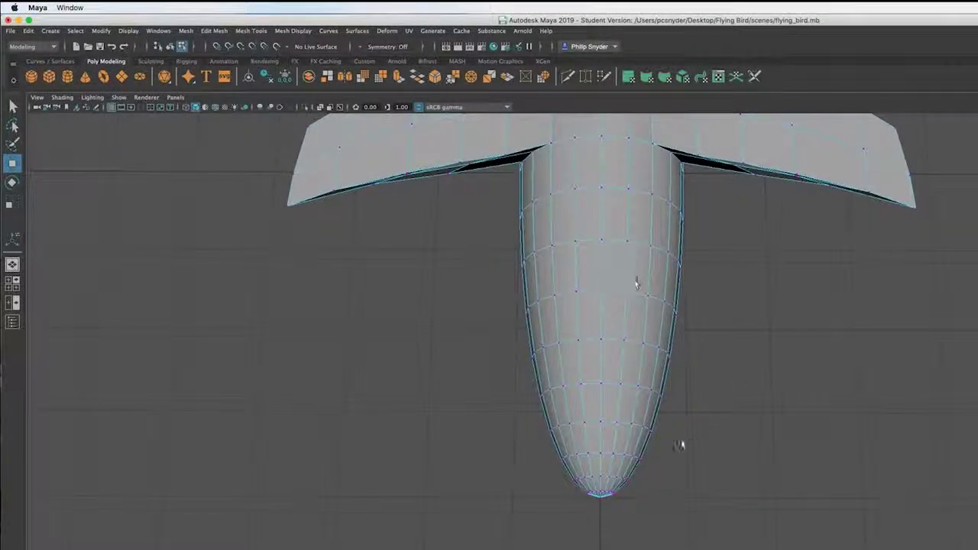
key("4")
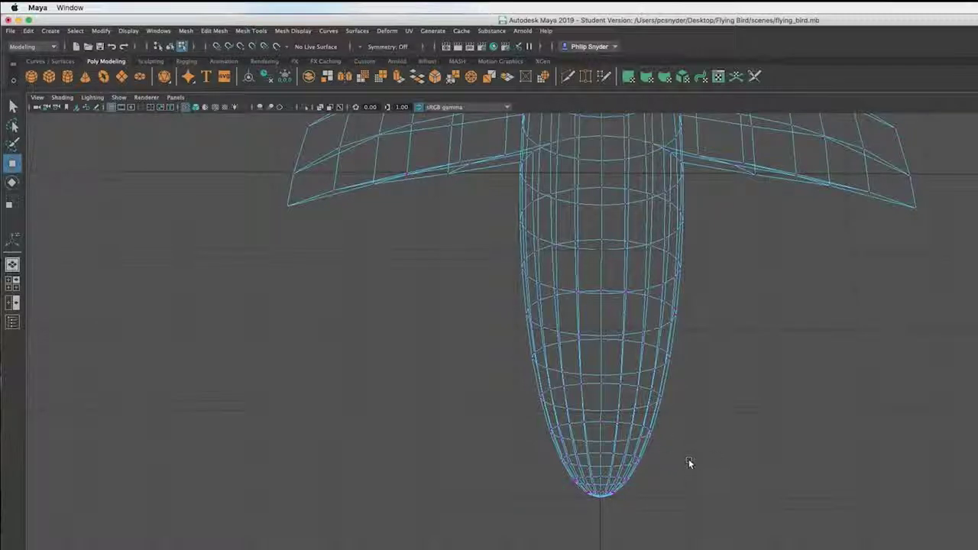
left_click_drag(672, 474, 672, 320, "alt")
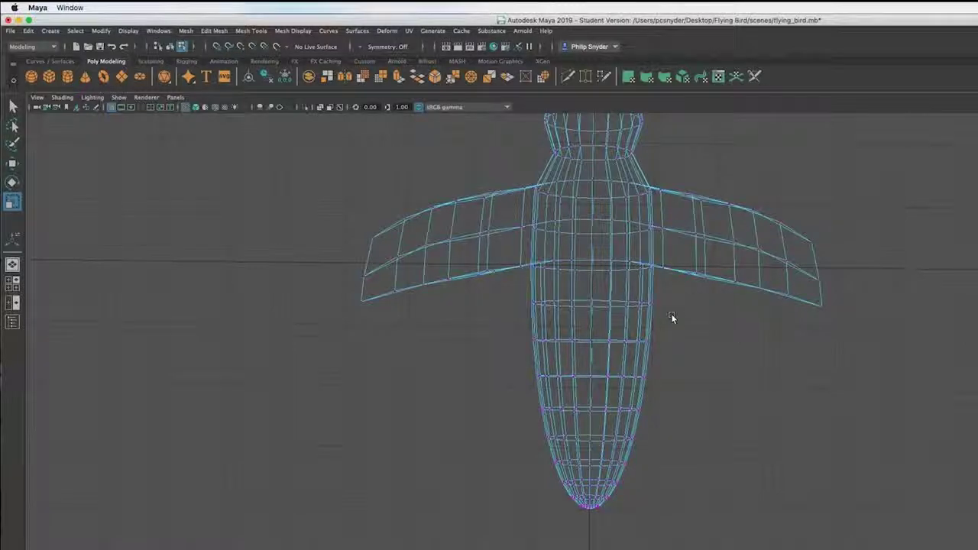
left_click_drag(676, 332, 658, 395, "alt")
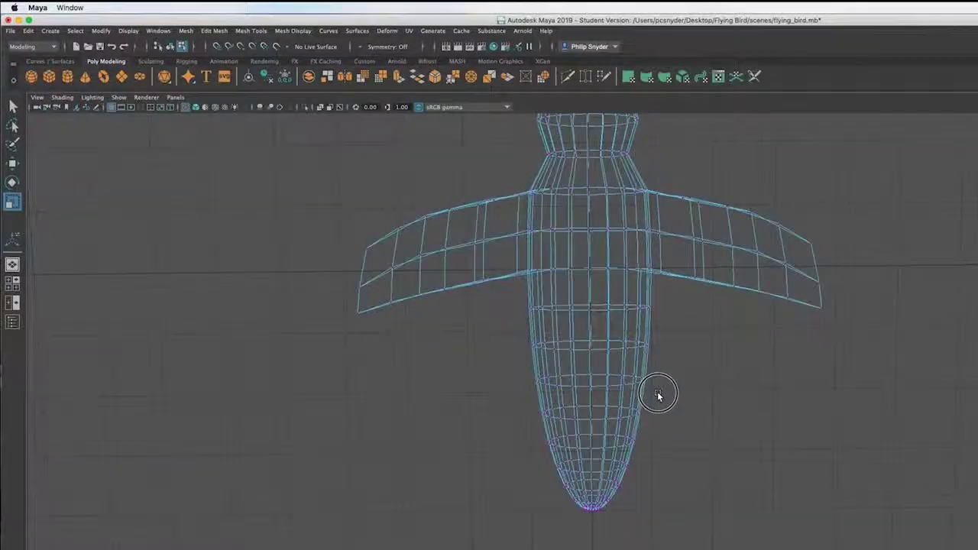
Scale all nine vertex rings behind the wings down slightly in height and raise them a little
left_click_drag(662, 293, 509, 533)
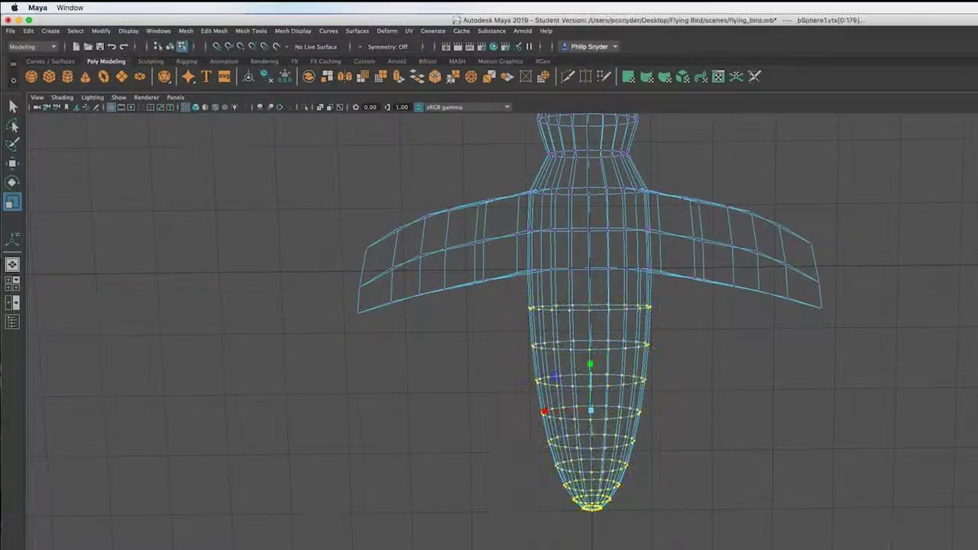
left_click_drag(670, 491, 546, 417, "alt")
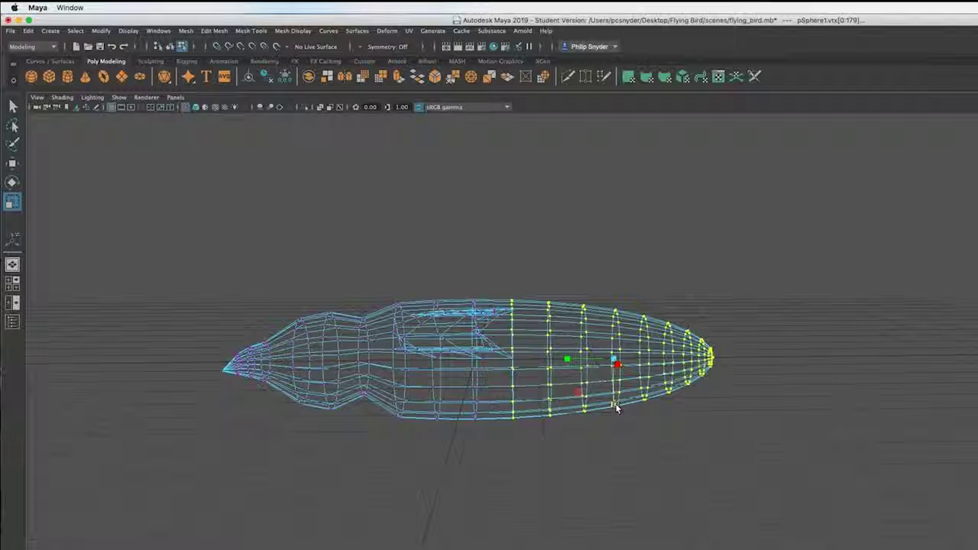
left_click_drag(616, 407, 616, 403)
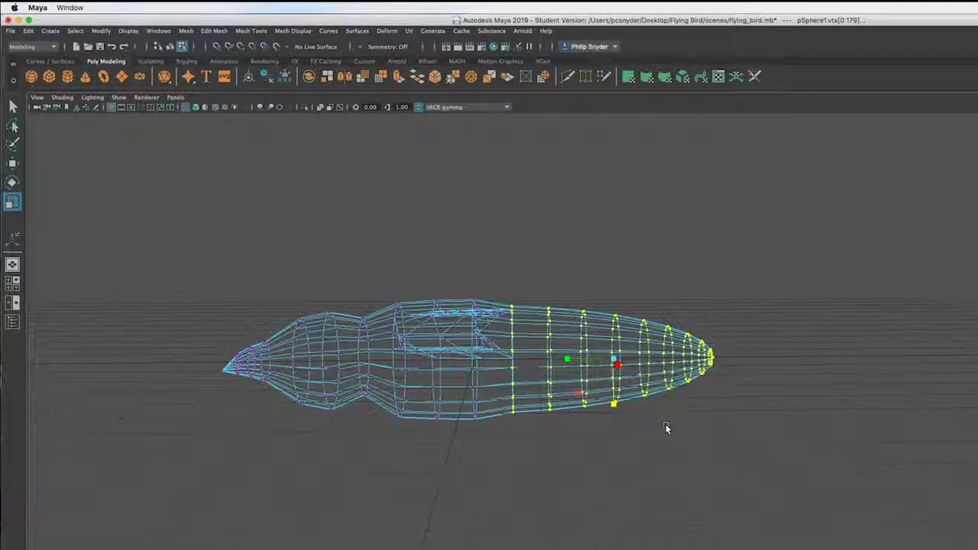
key("w")
left_click(615, 306)
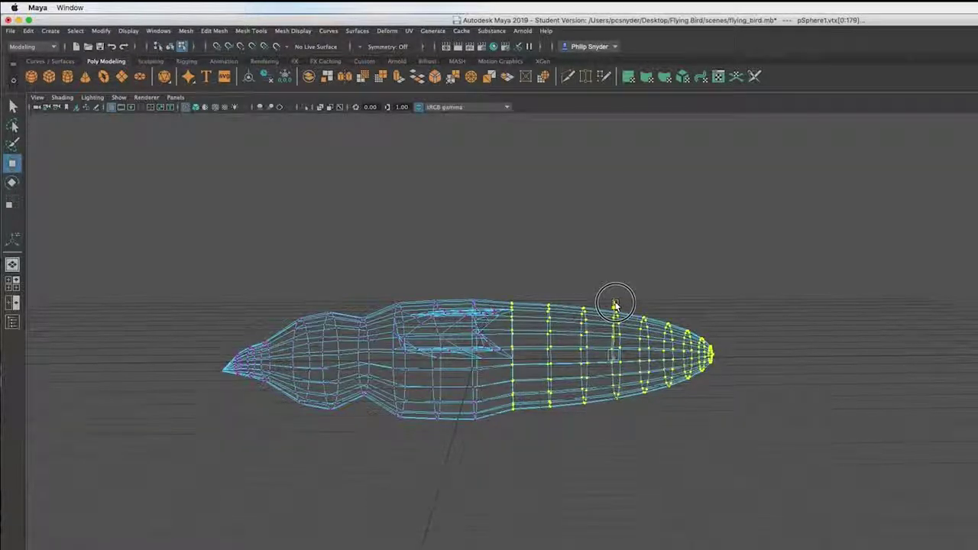
Drop the foremost selected ring, then flatten the remaining eight rear vertex rings vertically and raise them slightly
left_click_drag(542, 274, 496, 449)
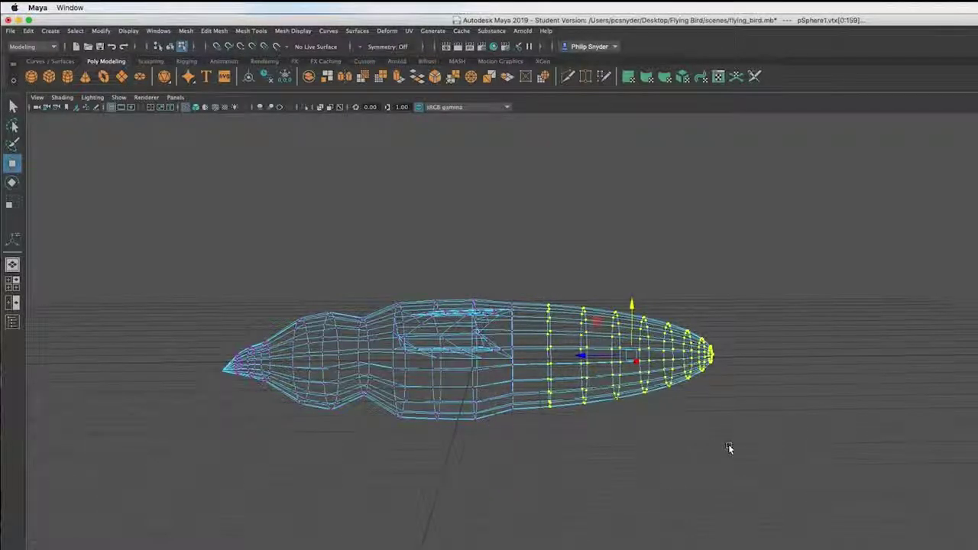
key("r")
left_click(632, 404)
left_click_drag(631, 403, 634, 395)
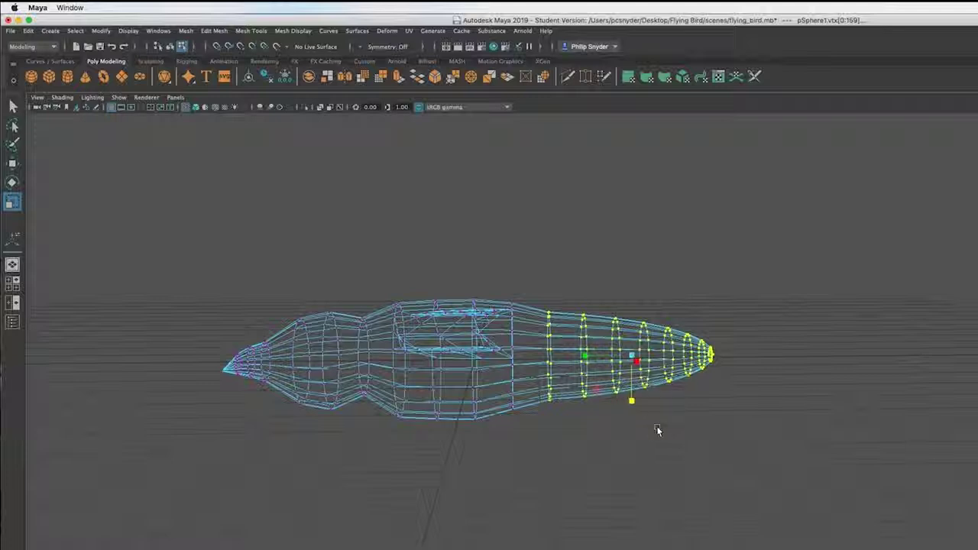
key("w")
mouse_move(632, 305)
left_mouse_down()
mouse_move(633, 290)
mouse_move(631, 300)
left_mouse_up()
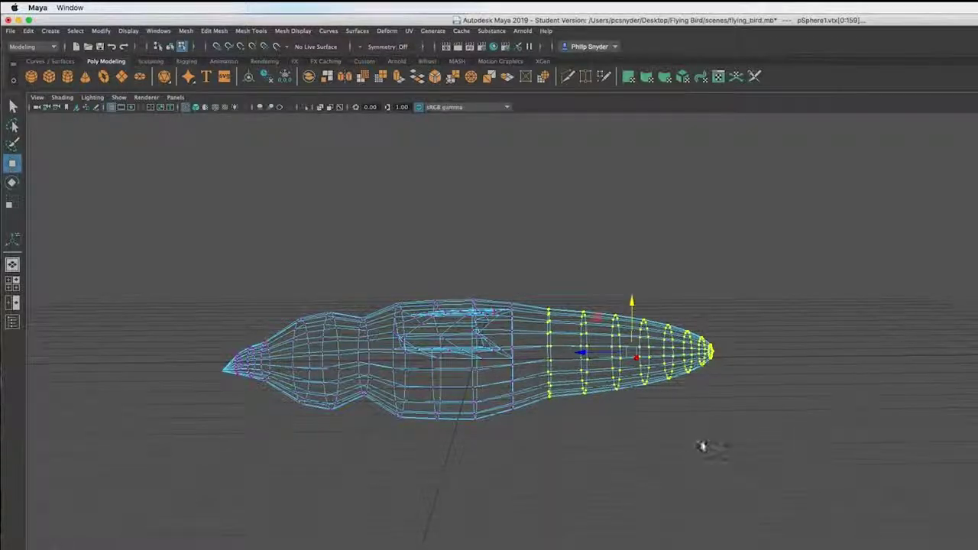
Deselect the next ring forward and flatten the seven rearmost vertex rings further, moving them slightly up
left_click_drag(533, 293, 568, 434, "ctrl")
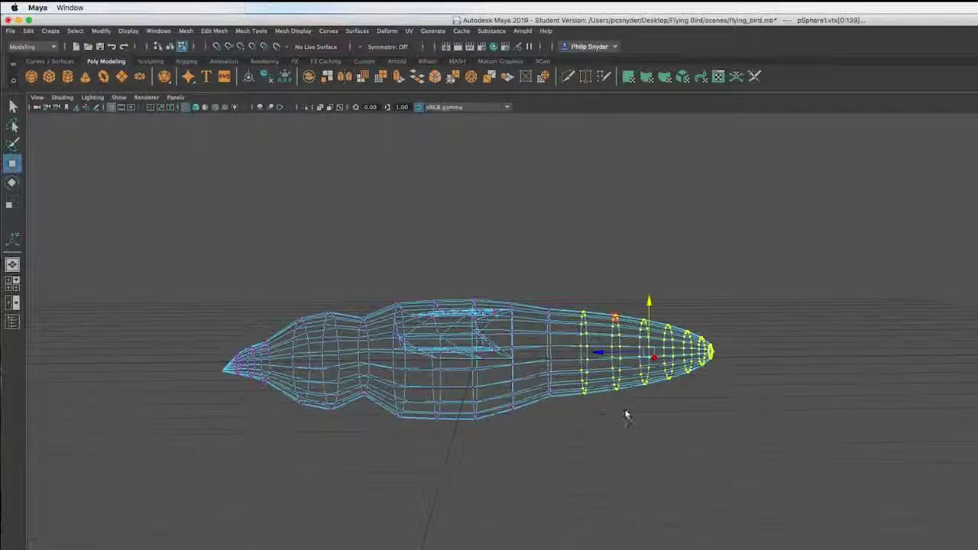
key("r")
left_click_drag(649, 397, 646, 391)
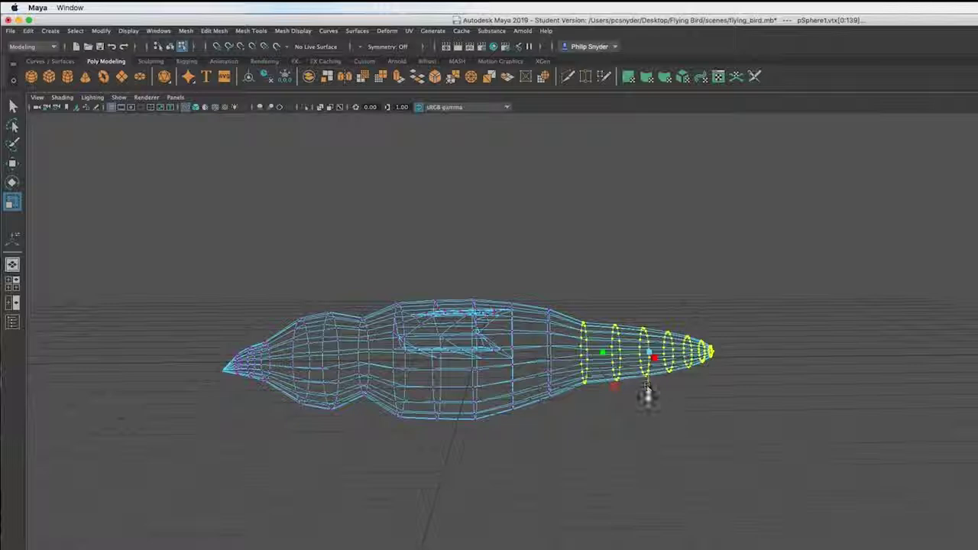
key("w")
left_click_drag(650, 303, 649, 299)
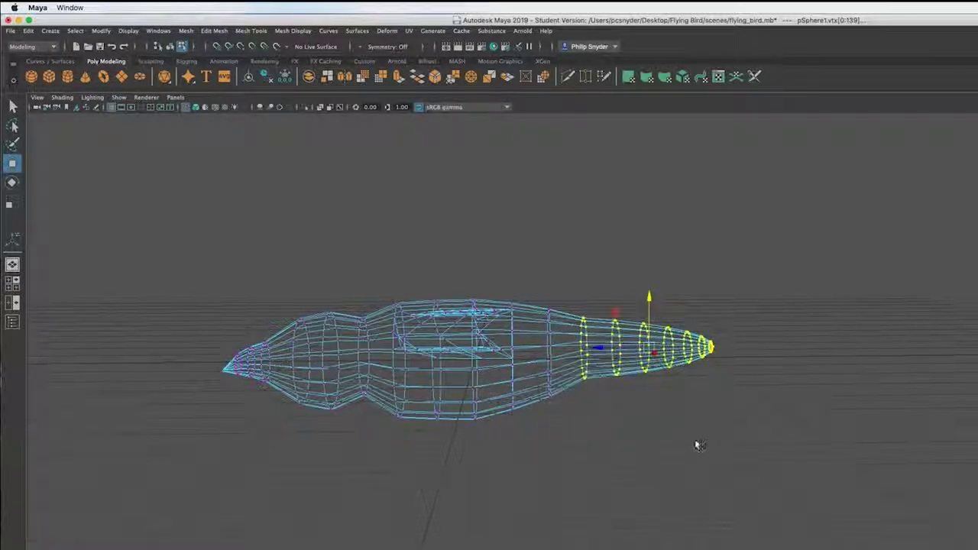
Reduce the selection to the six rearmost rings, scale them down strongly in height, and lift them slightly
left_click_drag(564, 296, 594, 426, "ctrl")
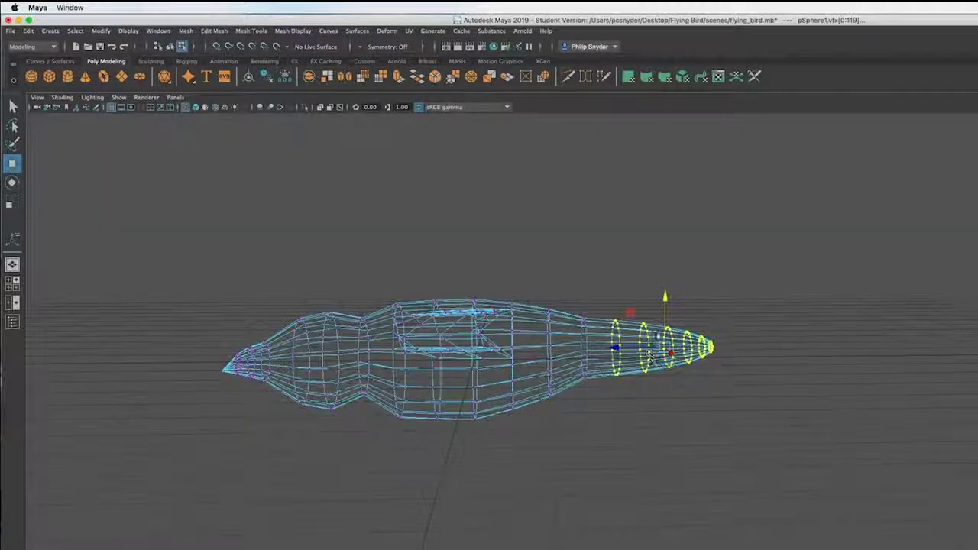
key("r")
left_click_drag(664, 393, 666, 370)
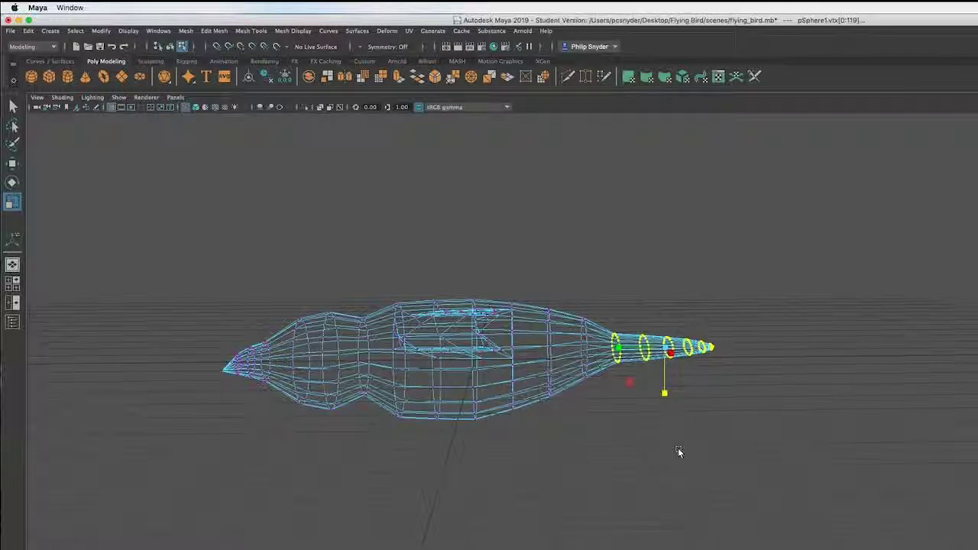
key("w")
left_click_drag(665, 295, 665, 290)
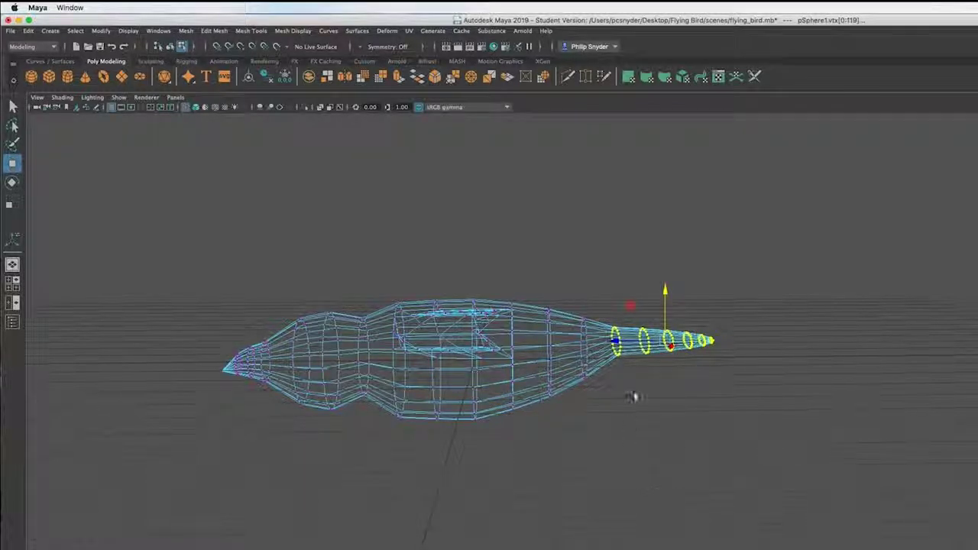
Remove the foremost ring from the selection and flatten the last five rings vertically into a thin tail
left_click_drag(600, 305, 622, 381, "ctrl")
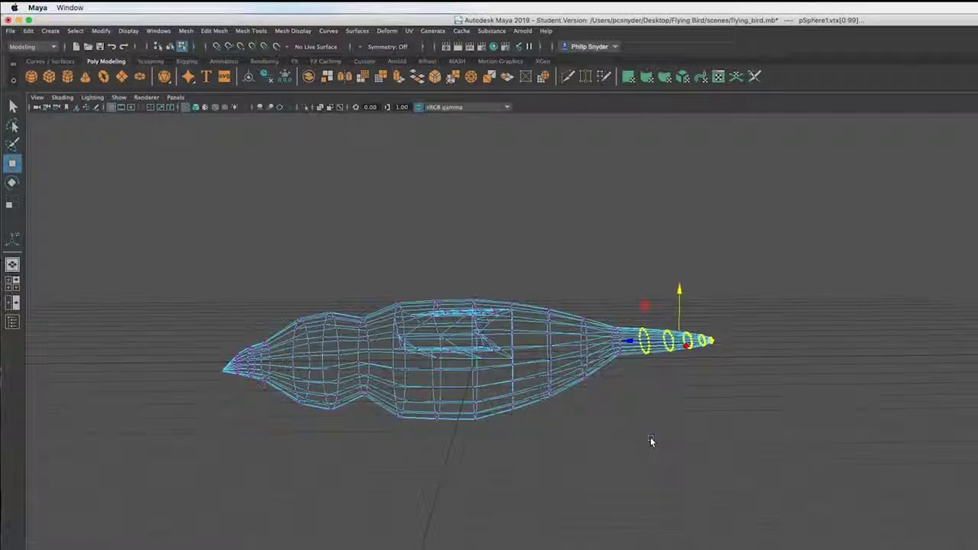
key("r")
left_click_drag(678, 386, 679, 362)
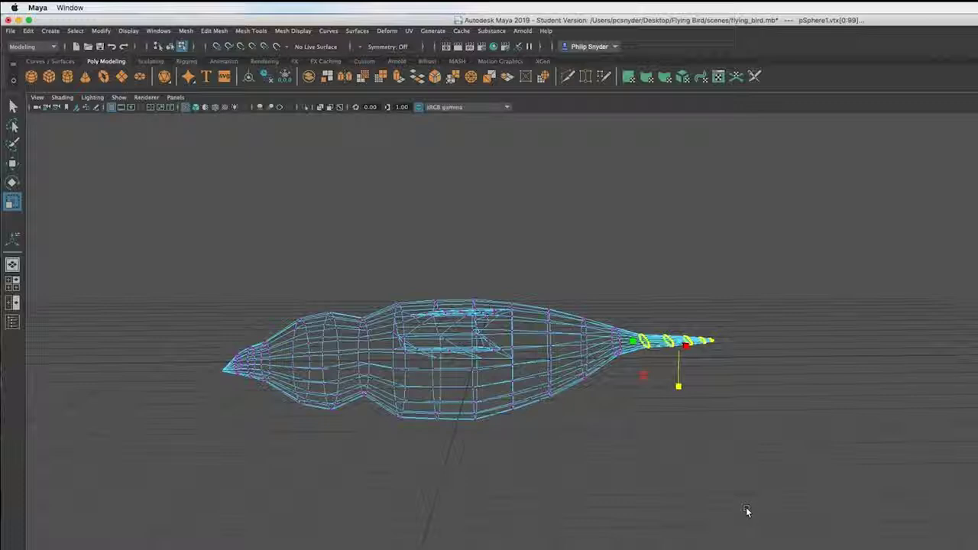
Select only the vertex ring at the base of the flattened tail and narrow it in width, viewed from above
left_click_drag(700, 451, 589, 504, "alt")
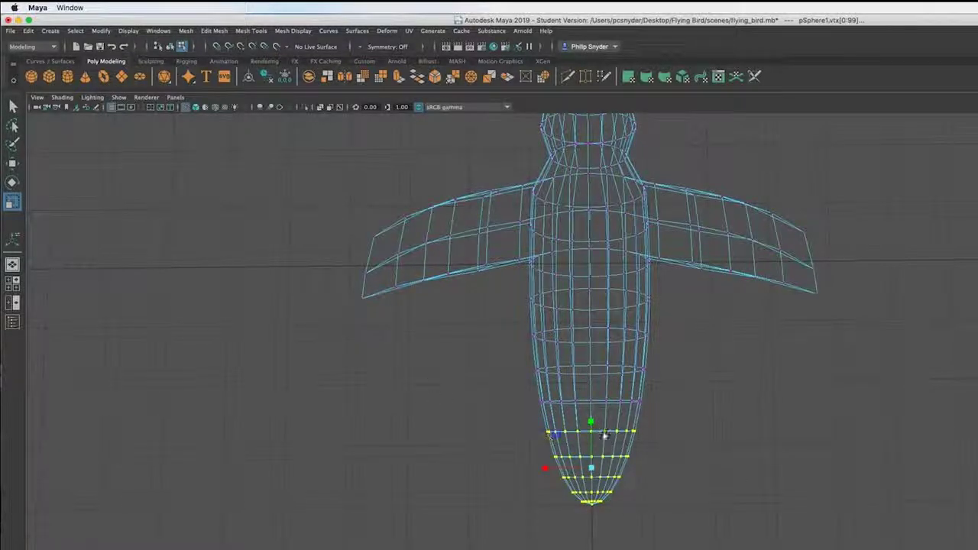
left_click(657, 421)
left_click_drag(659, 419, 555, 433)
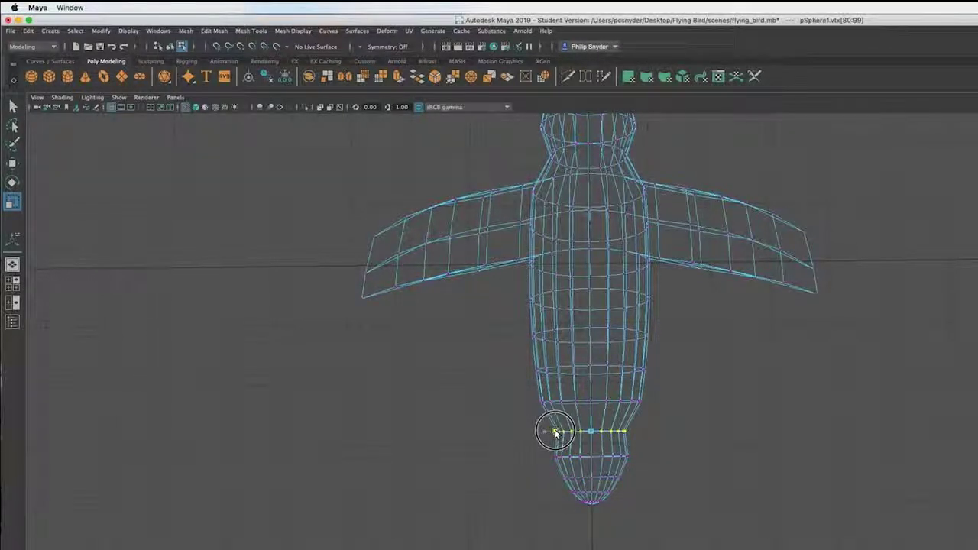
Narrow the vertex ring at the base of the tail, and slightly narrow the body ring just ahead of it
left_click_drag(555, 433, 524, 465)
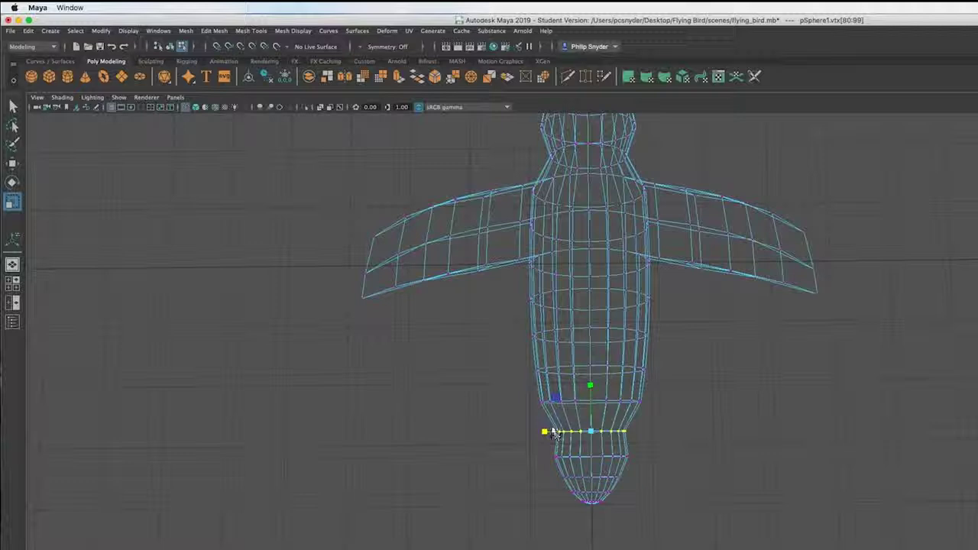
middle_click_drag(540, 433, 544, 433)
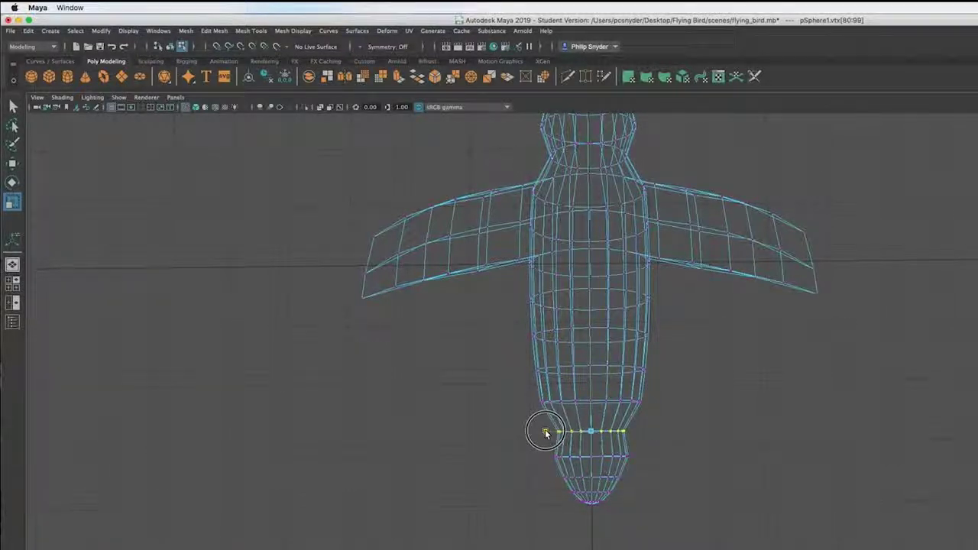
left_click_drag(530, 390, 659, 414)
mouse_move(557, 413)
middle_mouse_down()
mouse_move(532, 399)
mouse_move(549, 405)
middle_mouse_up()
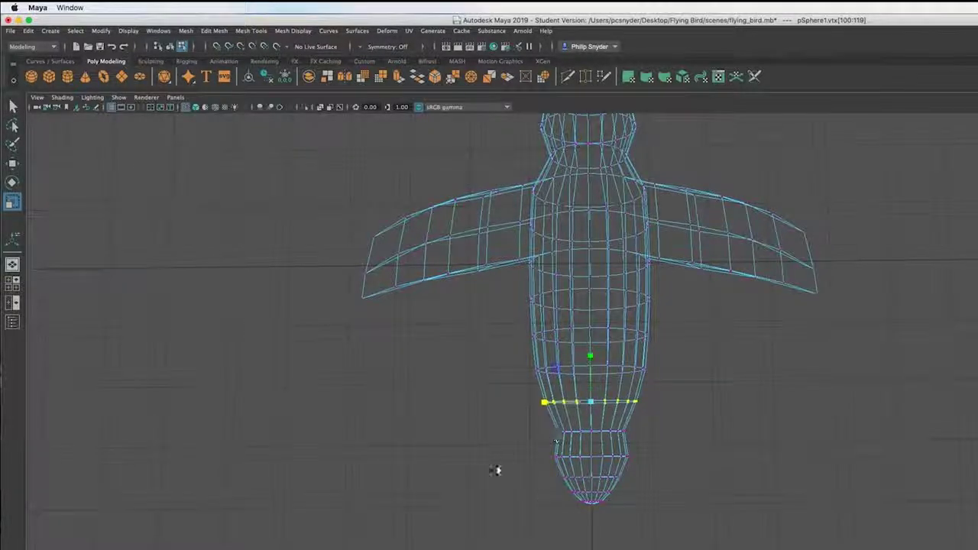
Flare the tail by widening the four rearmost vertex rings, progressively dropping the foremost rings until only the last two are scaled
left_click_drag(642, 514, 552, 445)
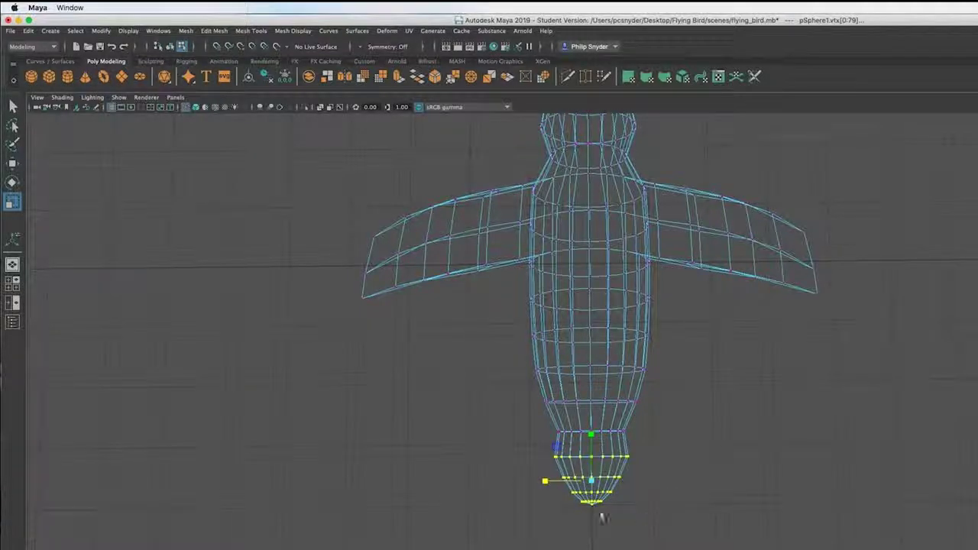
left_click_drag(544, 485, 538, 479)
left_click_drag(675, 460, 521, 537)
left_click(713, 456)
left_click_drag(602, 461, 572, 528)
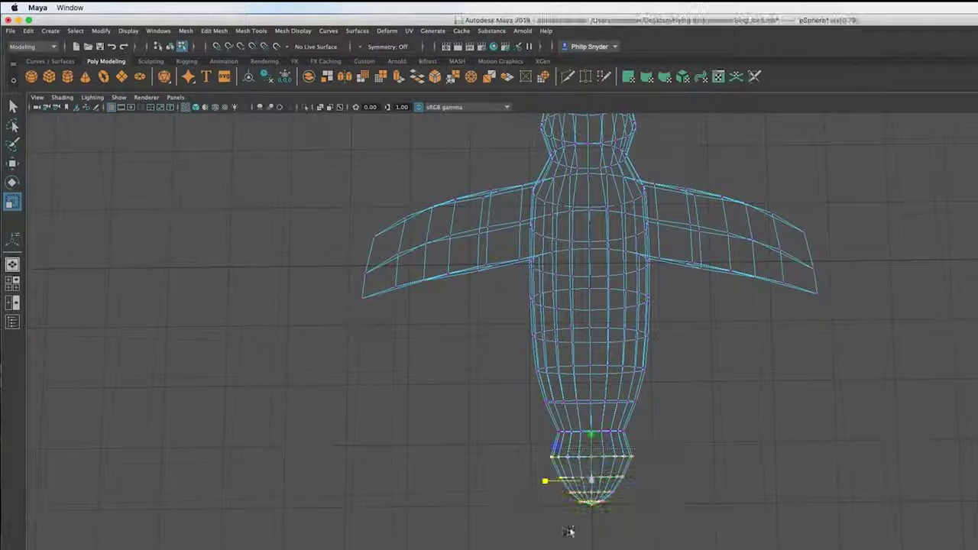
left_click_drag(510, 437, 650, 467, "ctrl")
left_click_drag(543, 490, 516, 486)
left_click_drag(650, 492, 511, 496)
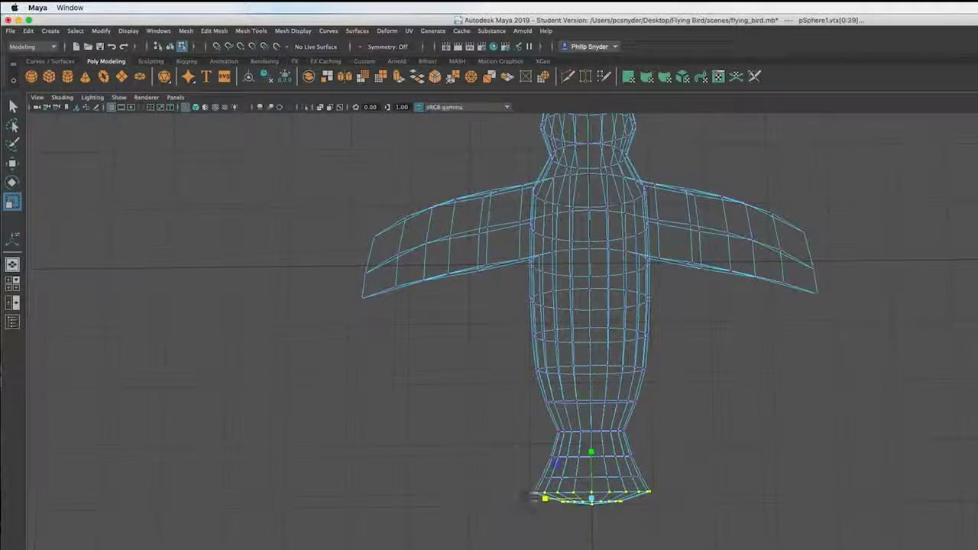
Move the last two tail rings backward, then move only the end ring slightly farther back
key("w")
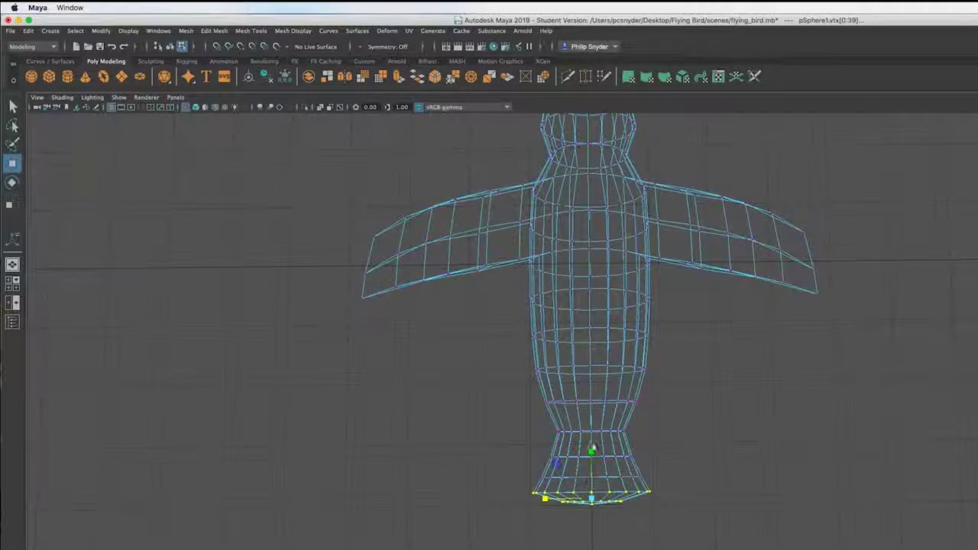
left_click_drag(592, 451, 592, 460)
mouse_move(506, 519)
left_mouse_down()
mouse_move(629, 497)
mouse_move(660, 506)
mouse_move(664, 534)
left_mouse_up()
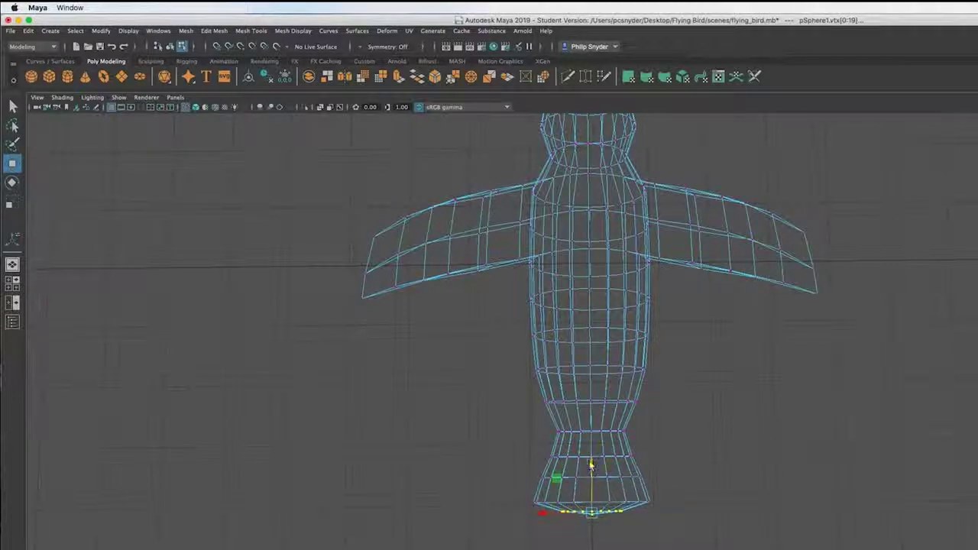
left_click_drag(592, 465, 590, 474)
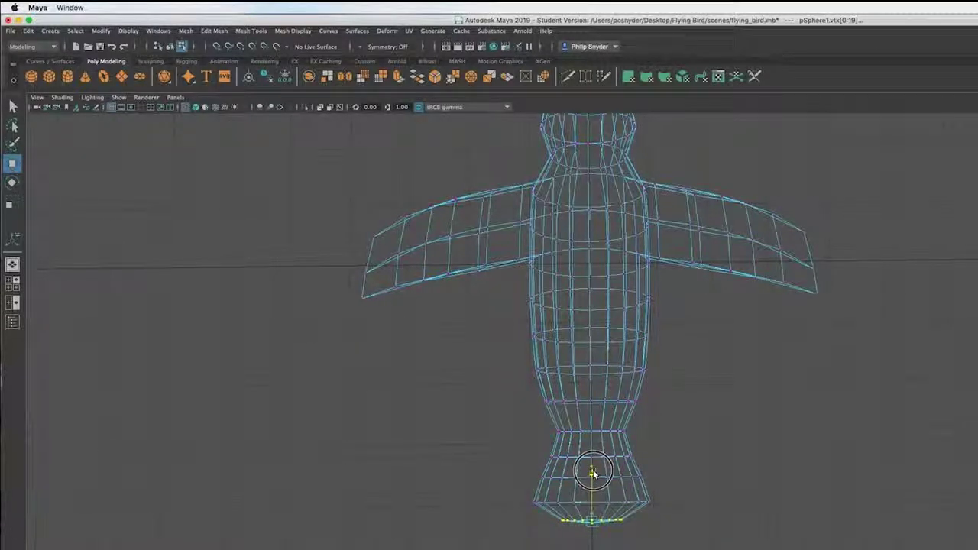
Scale the tail's end ring wider than the ring in front of it to form a broad, straight rear edge
key("r")
left_click_drag(545, 521, 490, 518)
left_click_drag(672, 539, 739, 535, "alt")
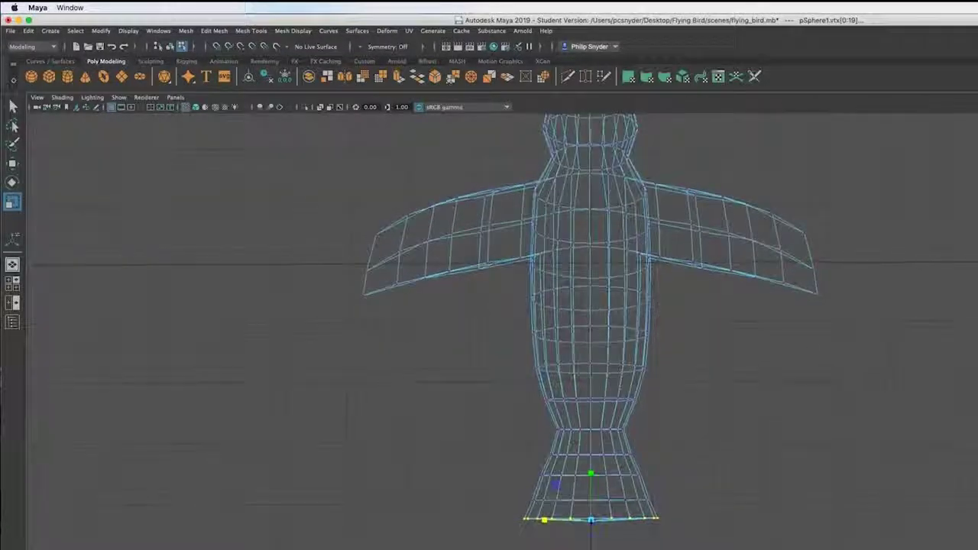
Widen the last two tail rings together and move them backward to lengthen the fanned tail
left_click_drag(507, 493, 726, 546)
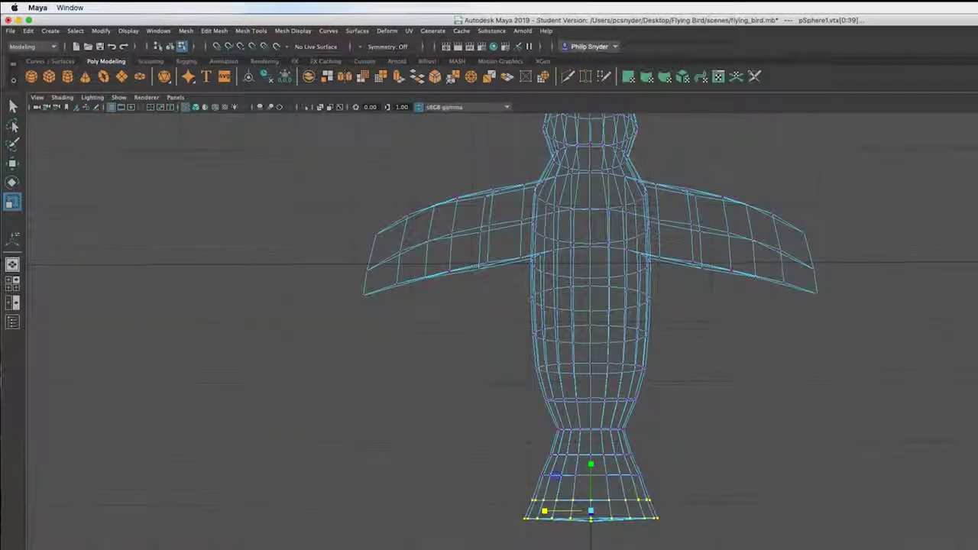
left_click_drag(555, 510, 544, 519)
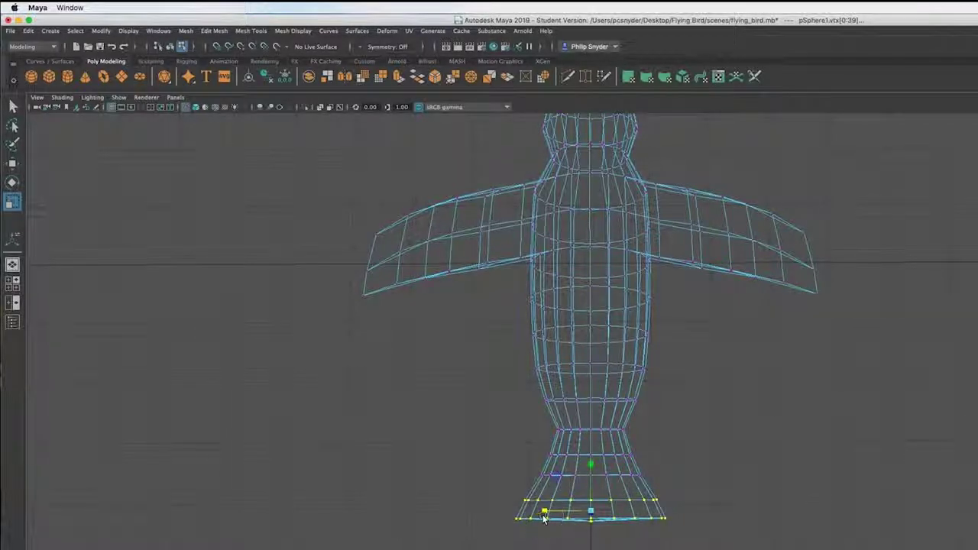
key("w")
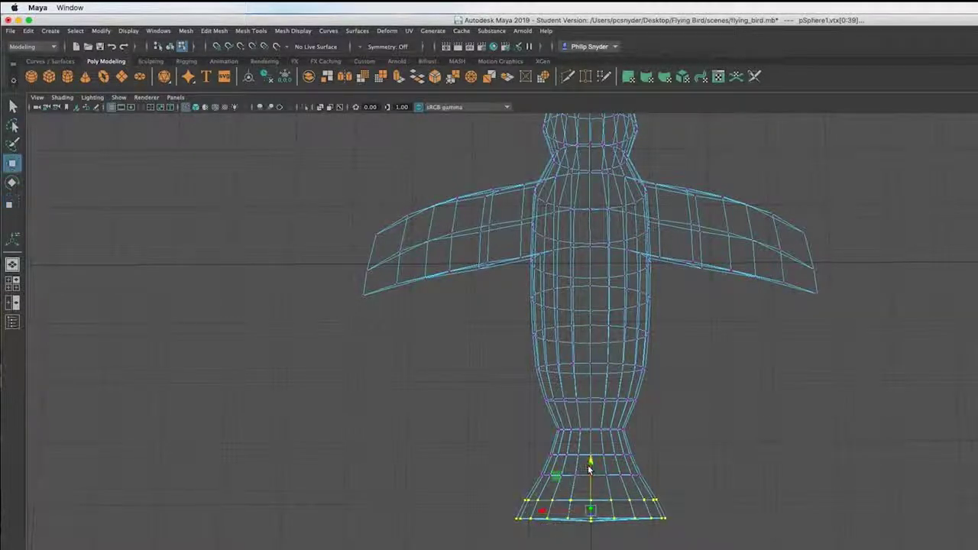
left_click_drag(588, 460, 590, 477)
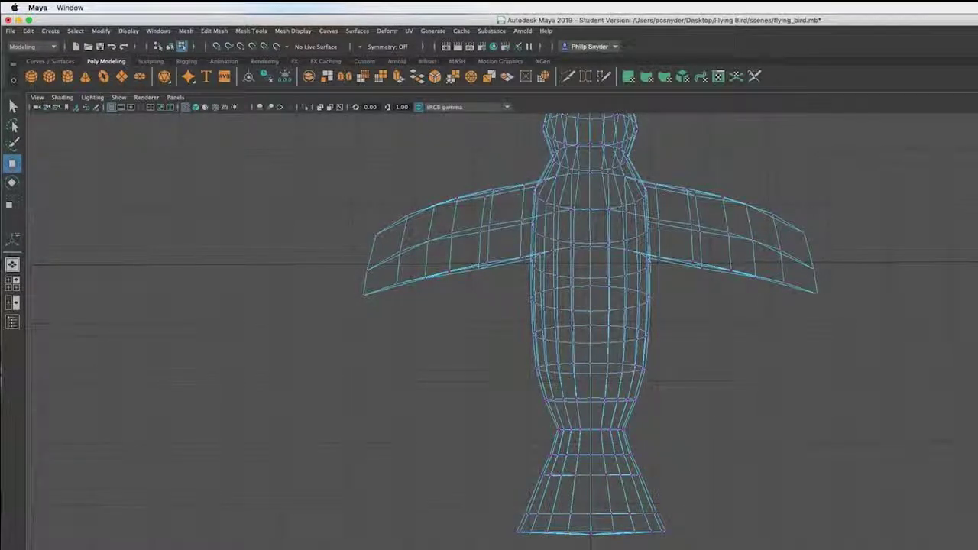
Switch the view to shaded display and return the bird from vertex editing to object mode
key("5")
left_click_drag(672, 488, 794, 428, "alt")
right_click_drag(588, 296, 698, 304)
right_click_drag(644, 291, 626, 288)
left_click(710, 507)
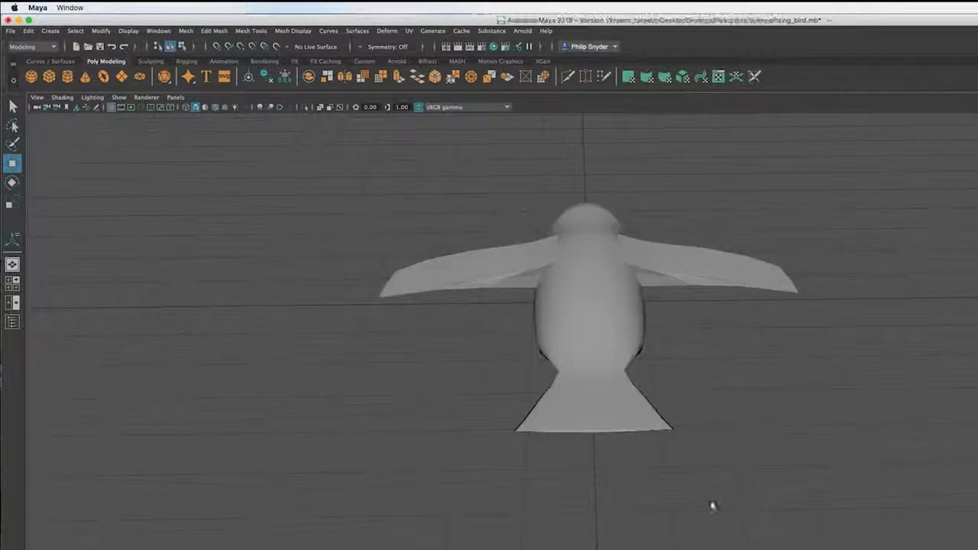
left_click_drag(572, 506, 670, 495, "alt")
Preview the bird mesh smoothed, inspect its wings and tail, and return it to the unsmoothed display
left_click(552, 362)
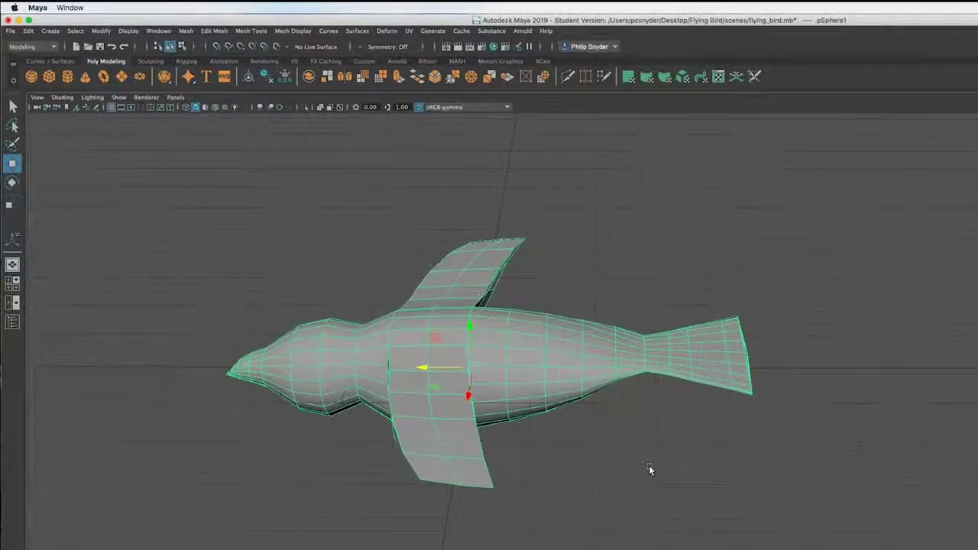
key("q")
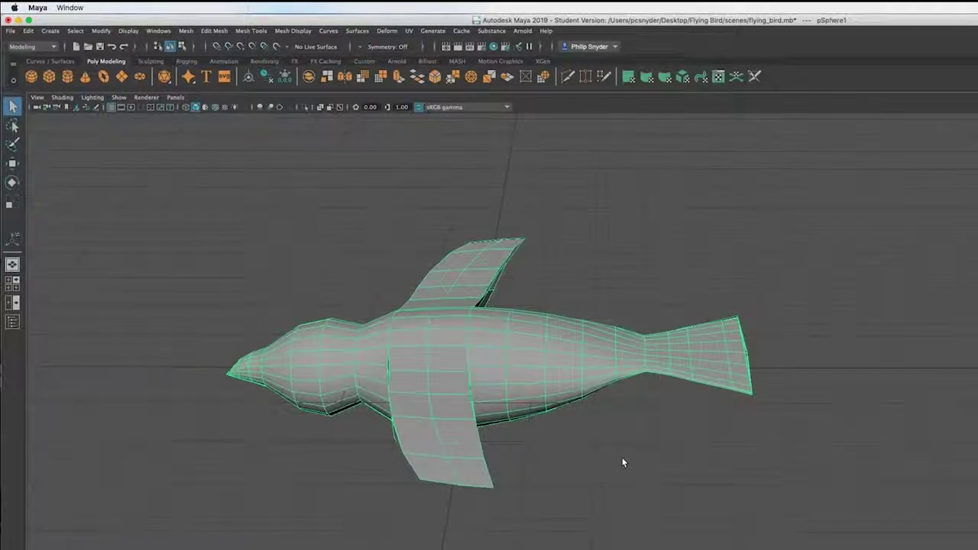
key("3")
left_click(581, 495)
left_click_drag(496, 523, 504, 445, "alt")
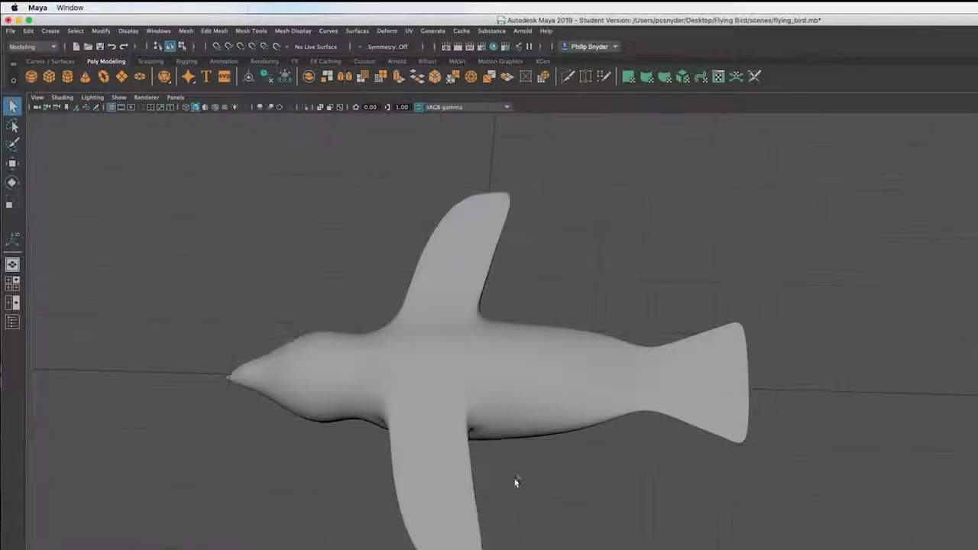
left_click_drag(503, 483, 555, 544, "alt")
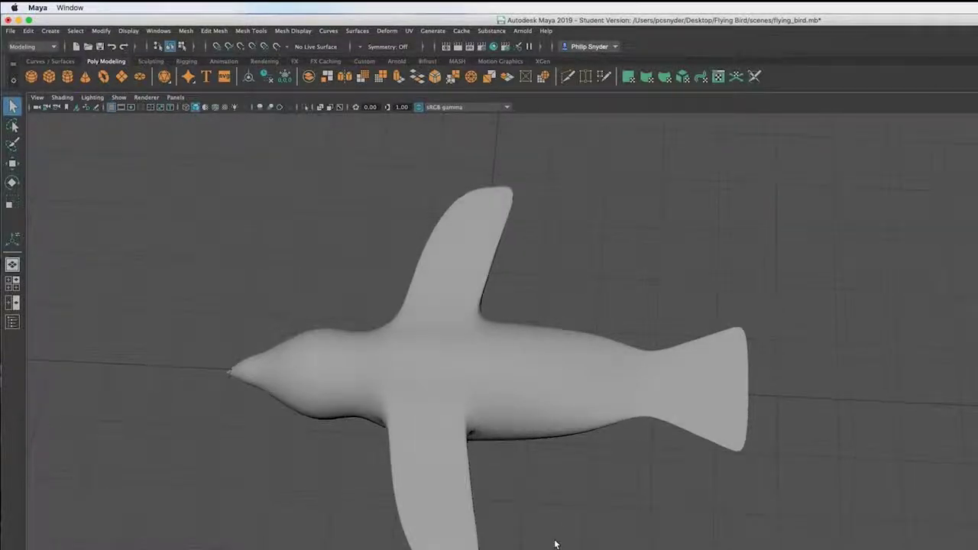
left_click(516, 395)
key("1")
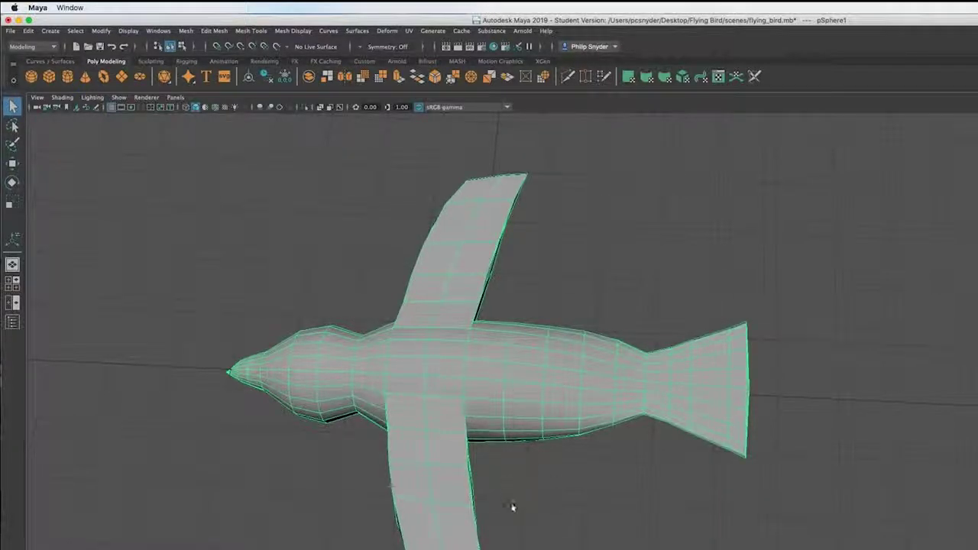
Put the bird in vertex mode and activate the Paint Selection Tool with a small brush
left_click_drag(498, 500, 698, 421, "alt")
scroll(694, 428, "up", 3)
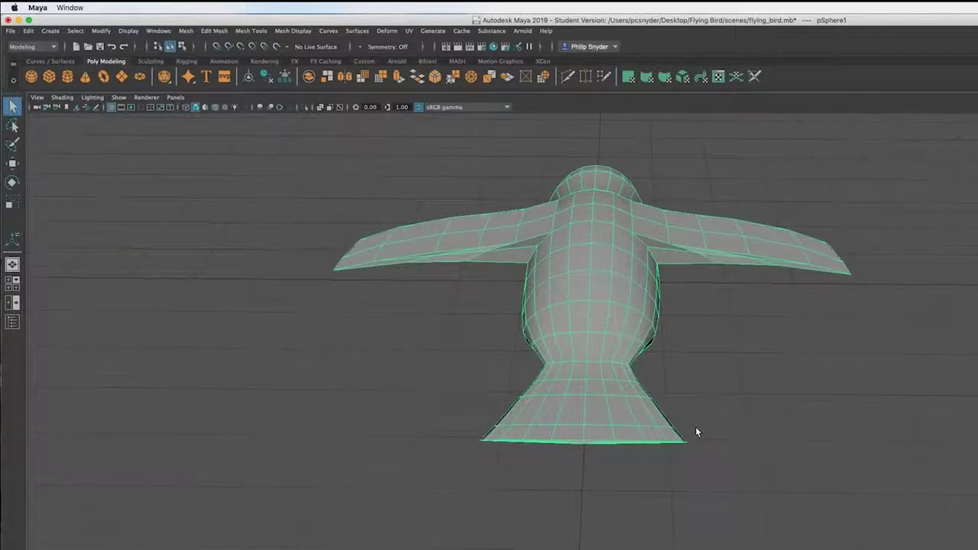
scroll(695, 432, "up", 4)
left_click_drag(576, 275, 596, 356, "alt")
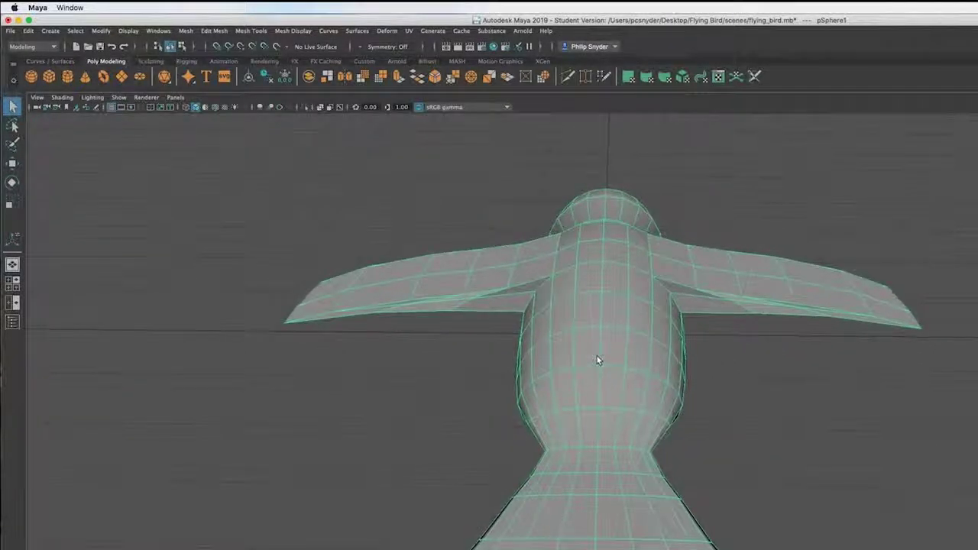
right_click(615, 277)
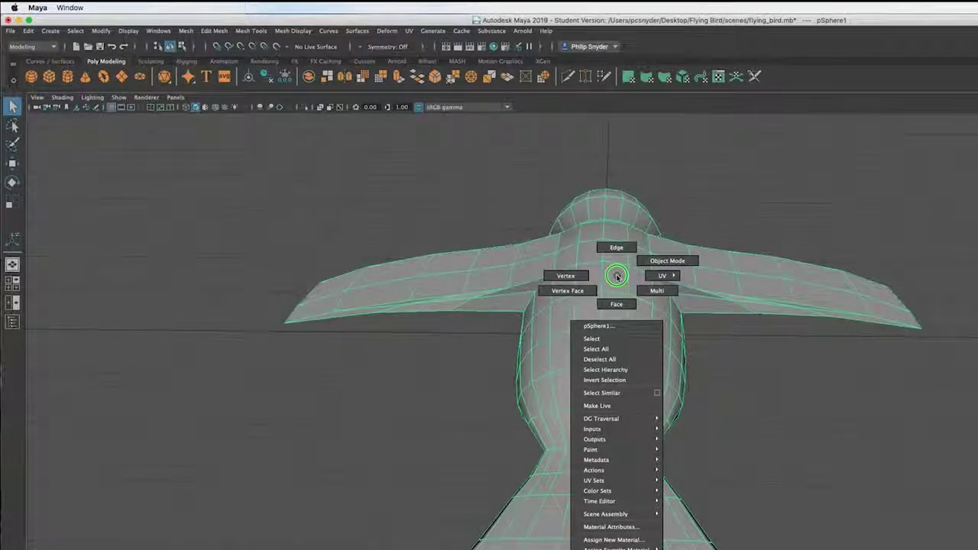
left_click(564, 276)
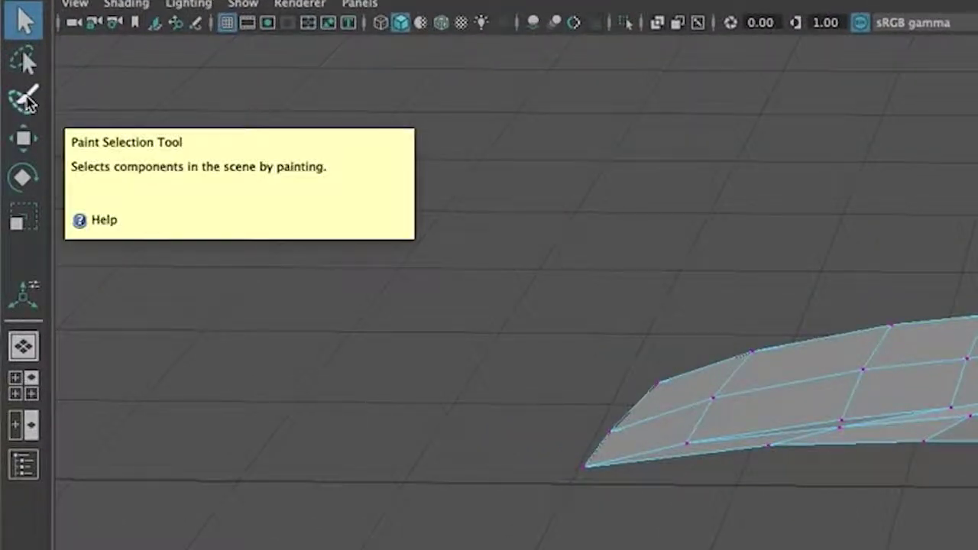
left_click(25, 94)
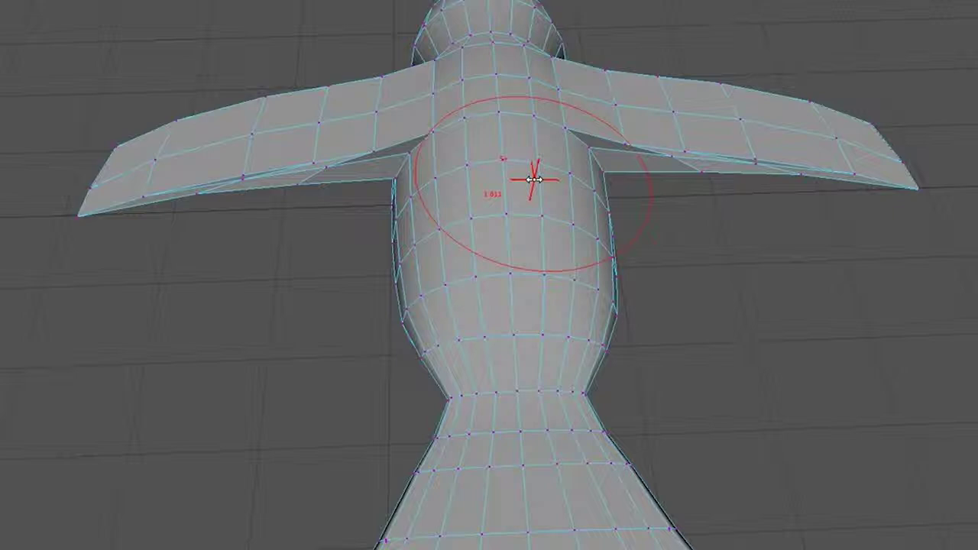
left_click(495, 197)
left_click_drag(494, 197, 477, 198)
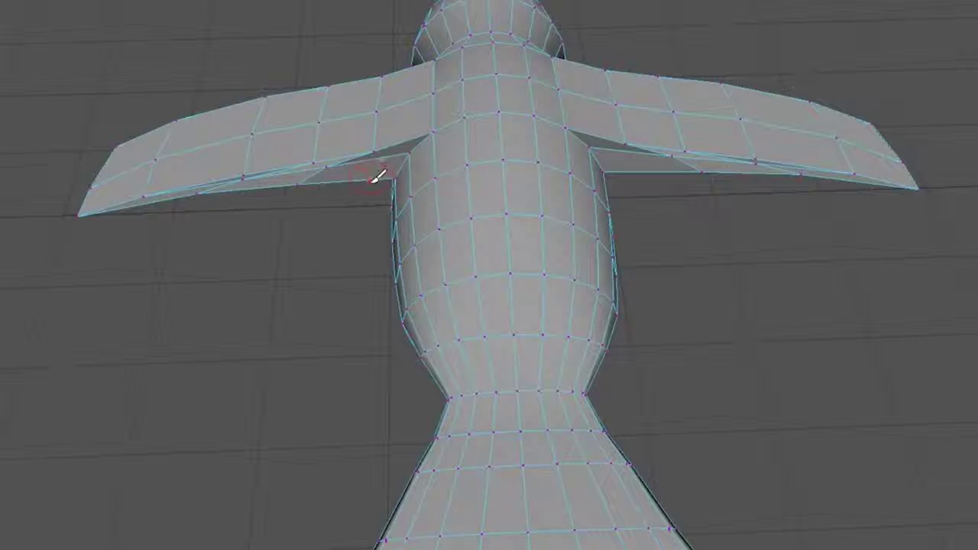
Paint-select the trailing-edge vertices of both wings and the connecting row across the back, and move them toward the tail
mouse_move(427, 131)
left_mouse_down()
mouse_move(410, 140)
mouse_move(402, 170)
mouse_move(441, 130)
mouse_move(327, 168)
mouse_move(311, 160)
mouse_move(285, 188)
mouse_move(230, 175)
mouse_move(198, 195)
mouse_move(130, 196)
mouse_move(75, 215)
left_mouse_up()
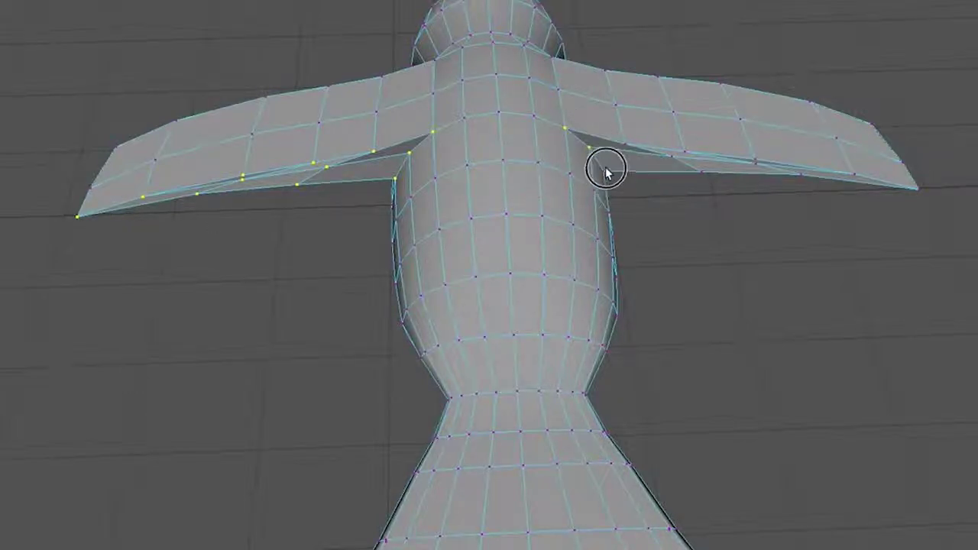
mouse_move(607, 161)
left_mouse_down("shift")
mouse_move(633, 146)
mouse_move(728, 166)
mouse_move(755, 157)
mouse_move(923, 195)
left_mouse_up("shift")
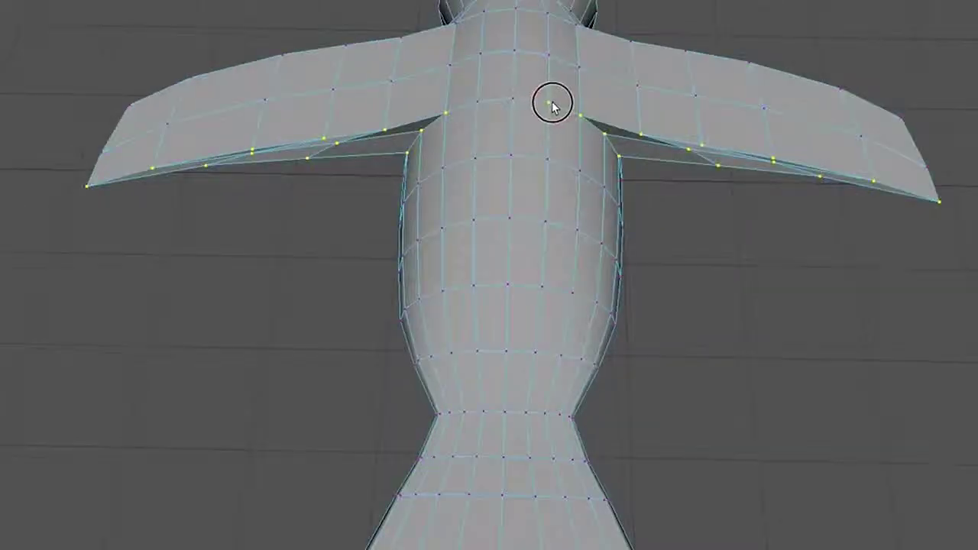
mouse_move(552, 103)
left_mouse_down("shift")
mouse_move(471, 100)
mouse_move(510, 141)
mouse_move(519, 136)
mouse_move(482, 201)
left_mouse_up("shift")
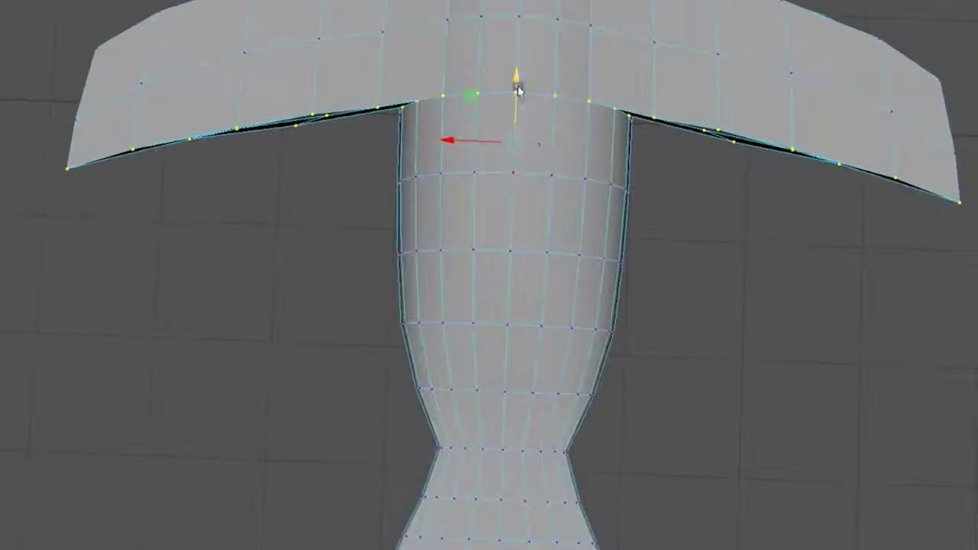
left_click_drag(517, 83, 517, 107)
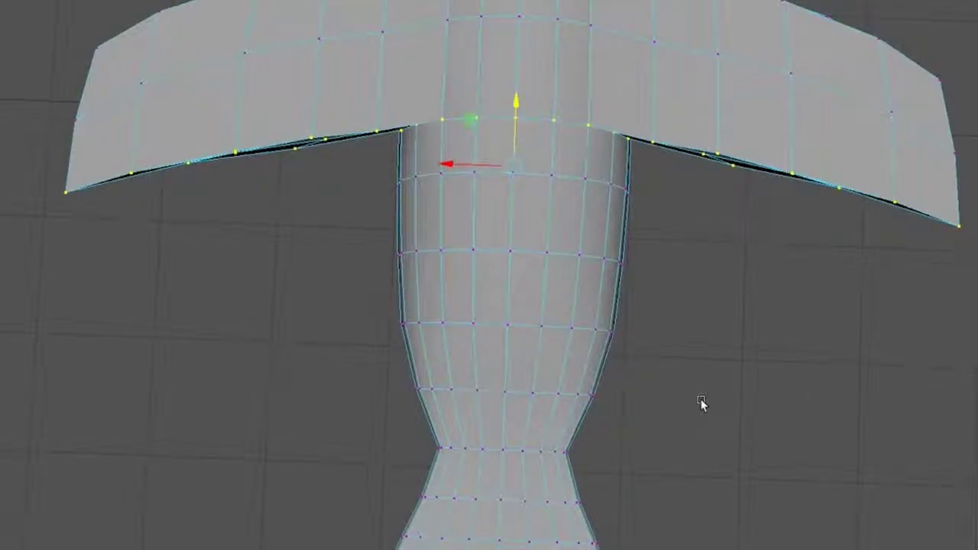
left_click_drag(552, 367, 710, 290, "alt")
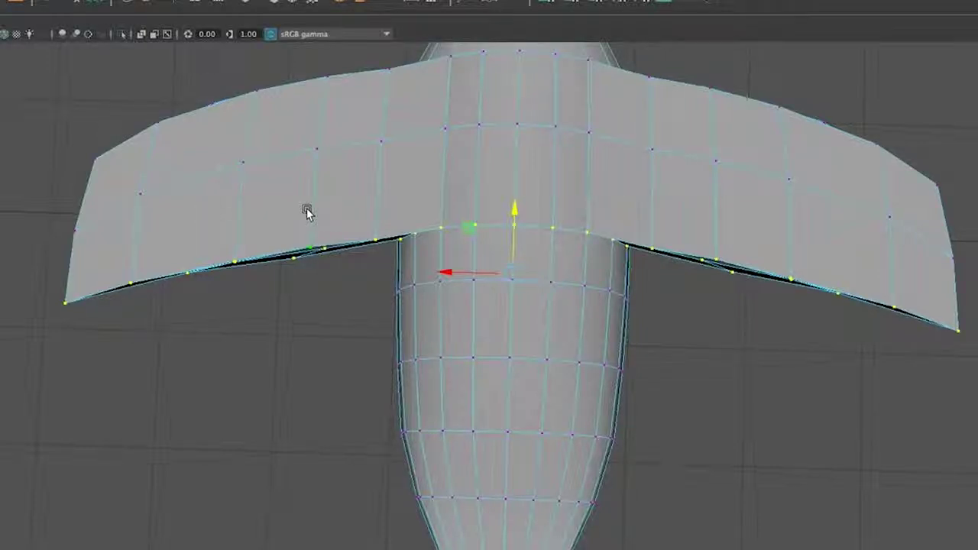
Leave paint selection, select the front corner vertices of both wingtips, and move them toward the tail
key("q")
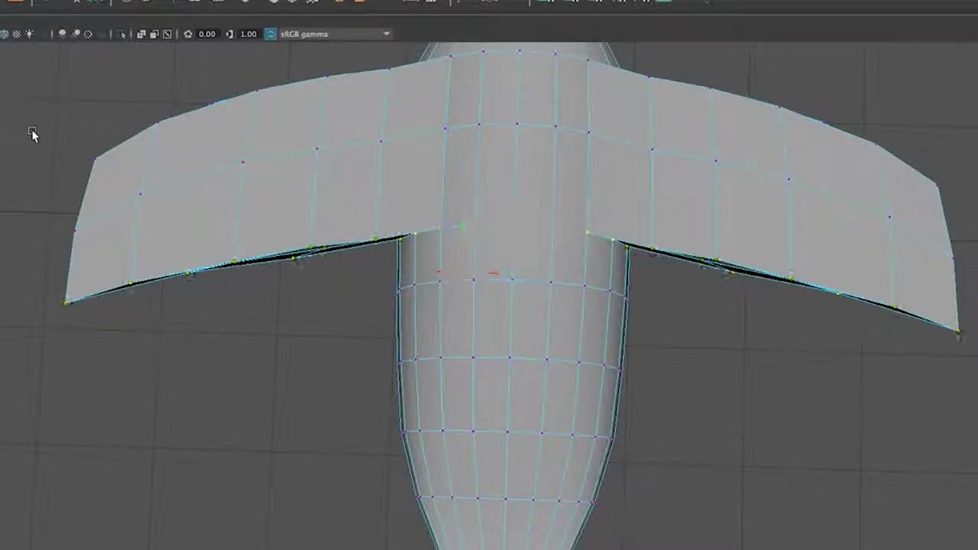
left_click(49, 131)
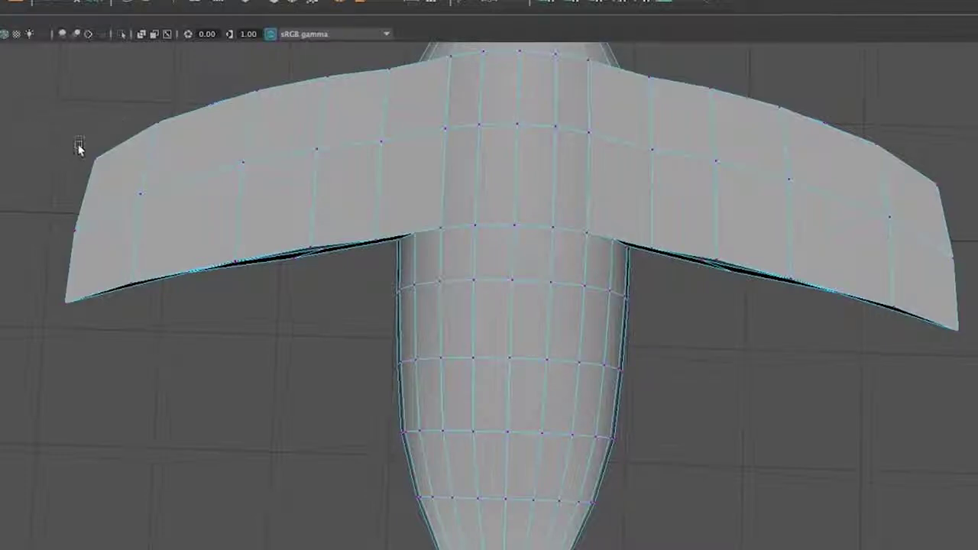
left_click_drag(83, 142, 111, 174)
key("w")
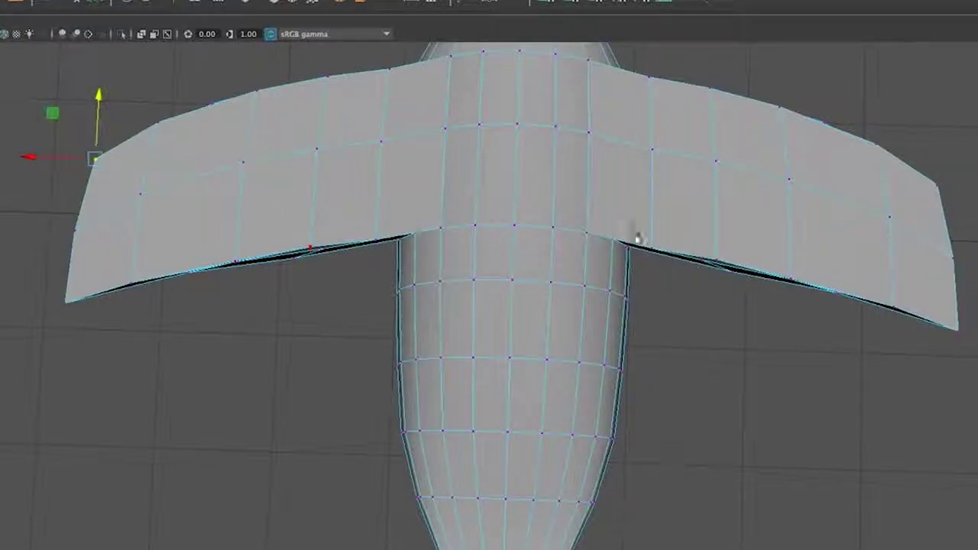
left_click(927, 192, "shift")
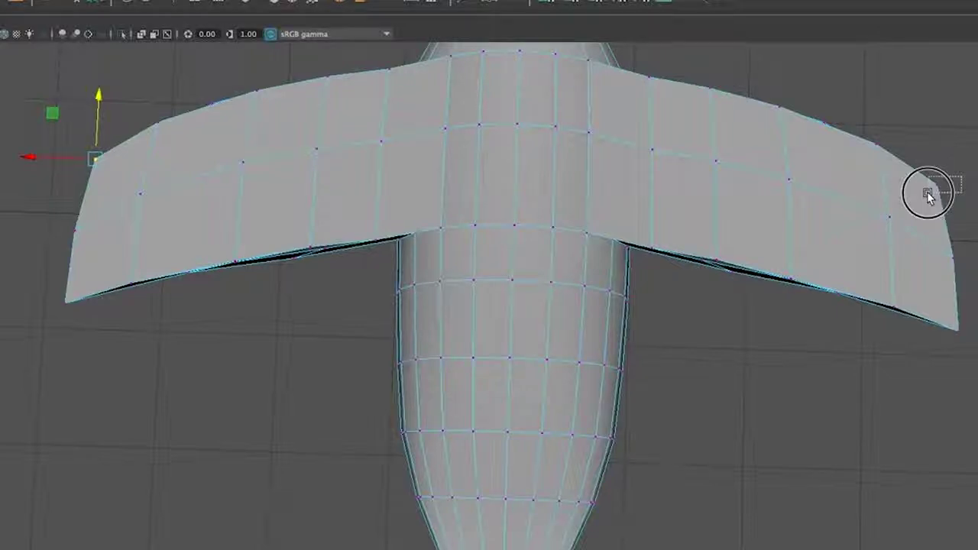
left_click_drag(519, 112, 521, 130)
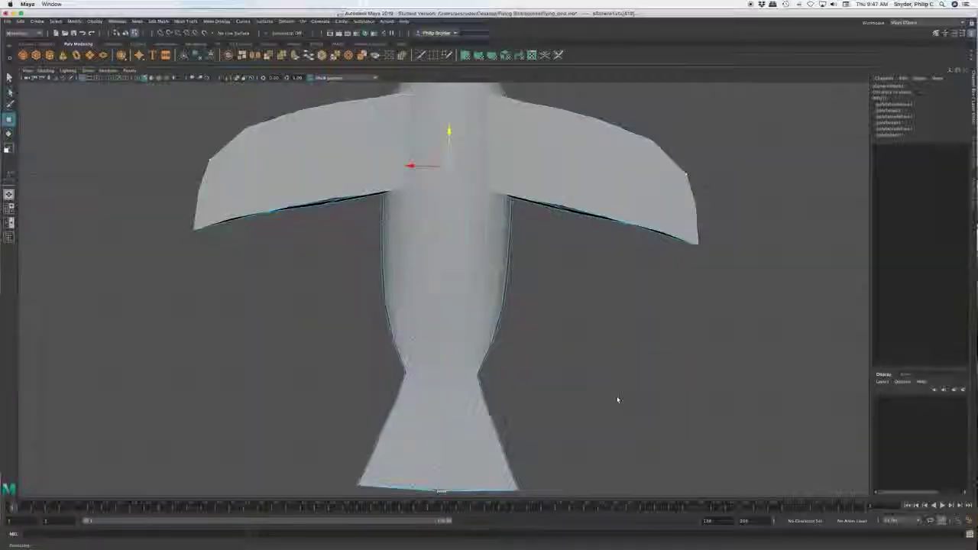
Return the bird from vertex editing to object mode and deselect it
left_click(601, 357)
left_click_drag(601, 357, 457, 331, "alt")
right_click_drag(458, 331, 498, 322)
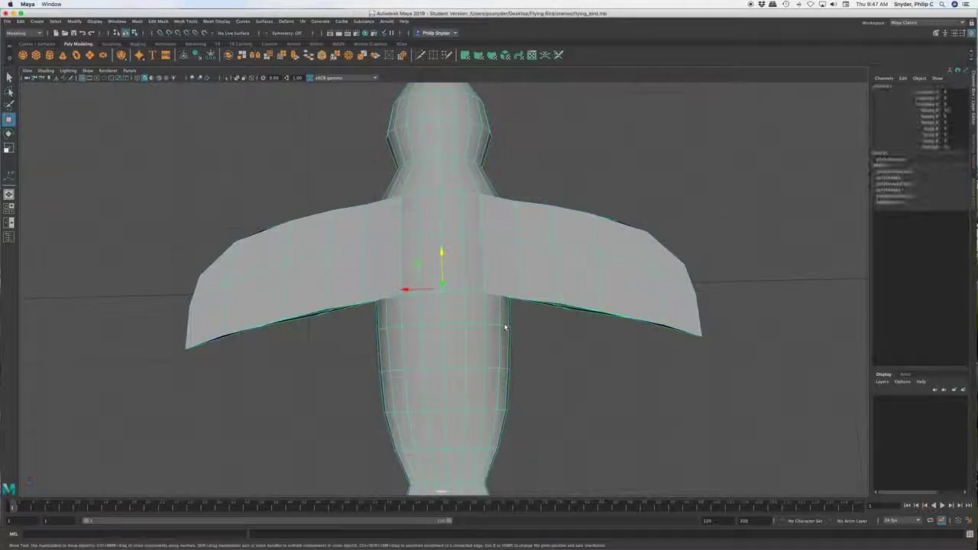
left_click(550, 379)
Preview the bird smoothed, inspect its body and wings from the side, and return it to the unsmoothed display
left_click_drag(550, 379, 497, 415, "alt")
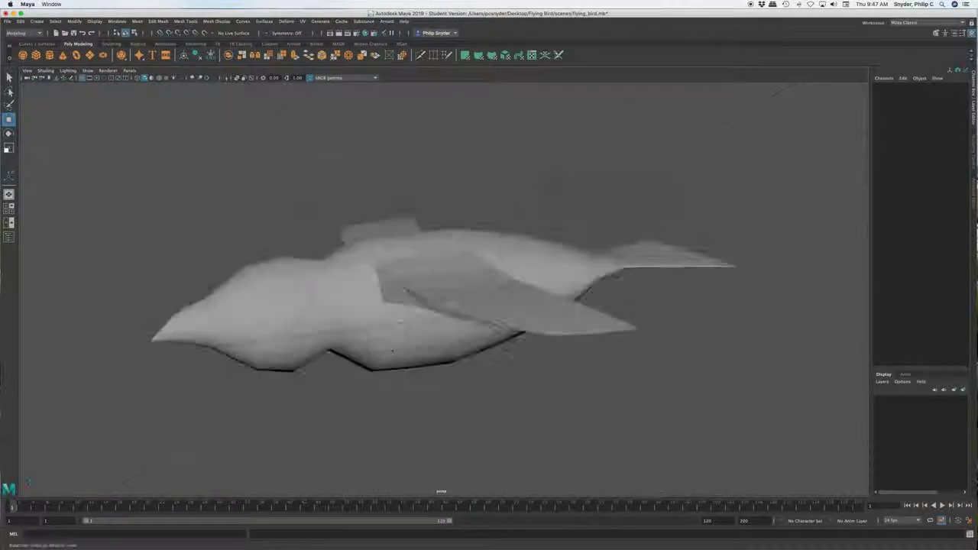
left_click(415, 357)
key("3")
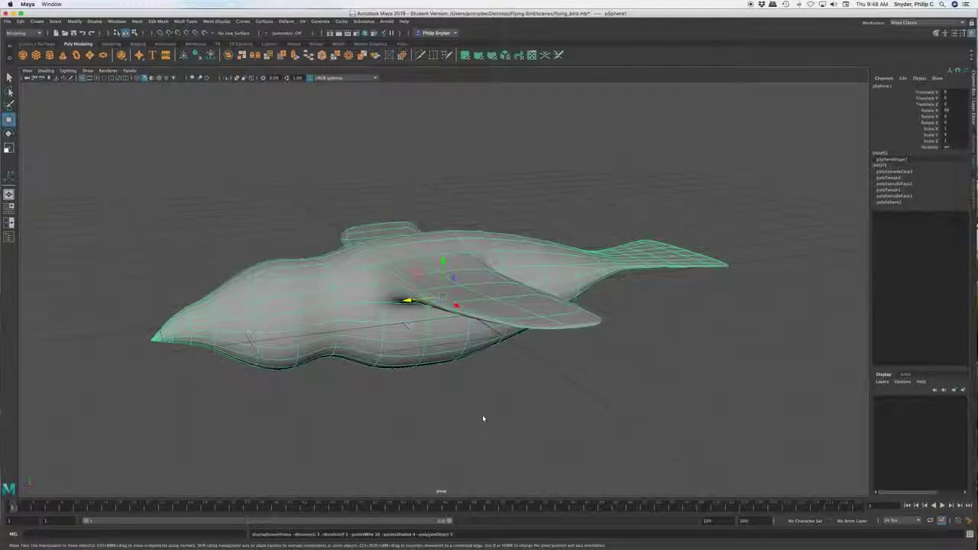
left_click(462, 415)
mouse_move(383, 418)
left_mouse_down("alt")
mouse_move(283, 450)
mouse_move(321, 425)
mouse_move(367, 421)
mouse_move(418, 370)
mouse_move(375, 419)
mouse_move(349, 415)
mouse_move(360, 415)
mouse_move(257, 443)
mouse_move(373, 420)
left_mouse_up("alt")
left_click(443, 308)
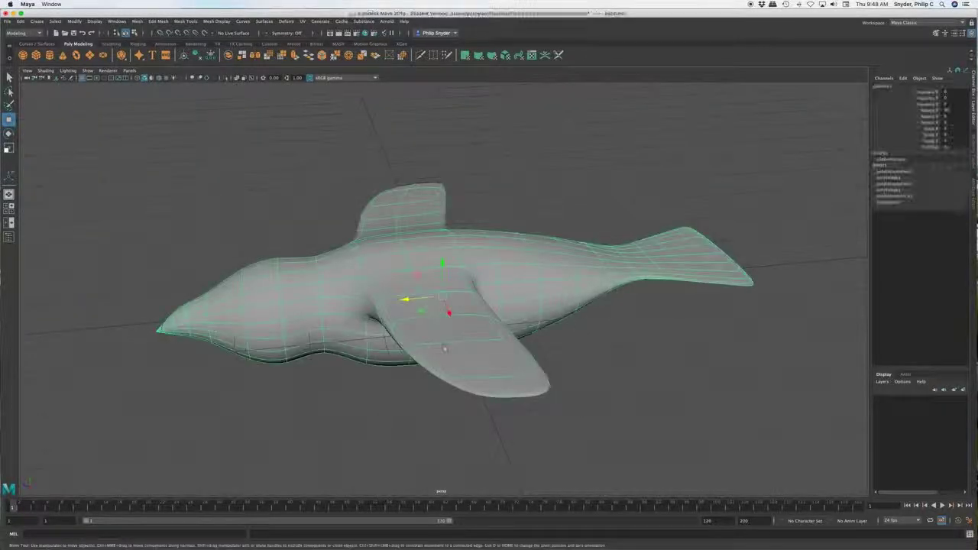
key("1")
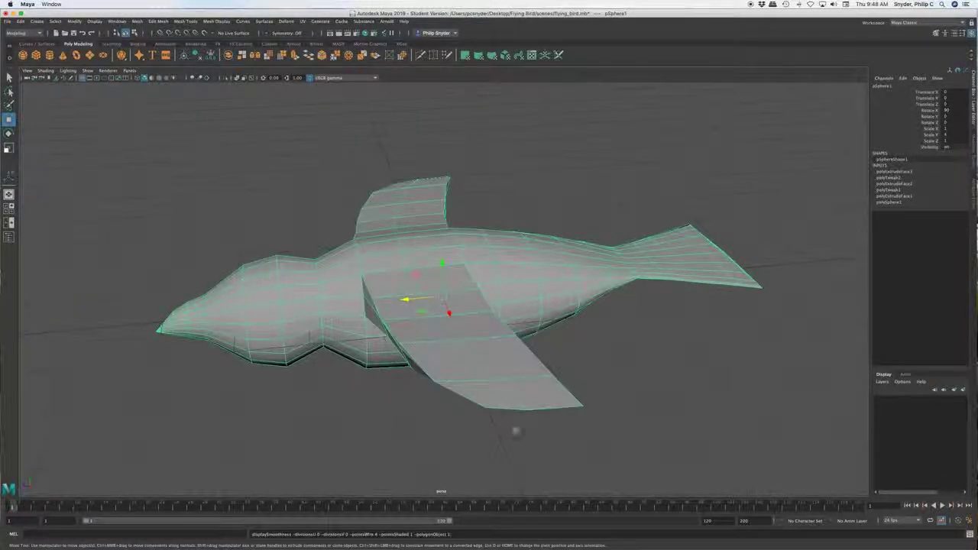
left_click(596, 389)
key("3")
left_click_drag(596, 389, 362, 306, "alt")
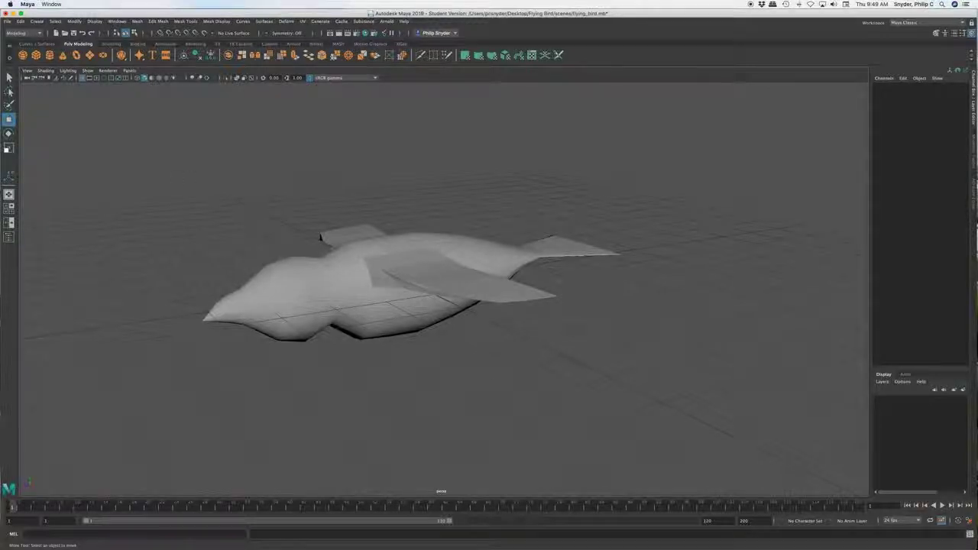
Move the bird backward along Z to a Translate Z of about -6.69
left_click(376, 288)
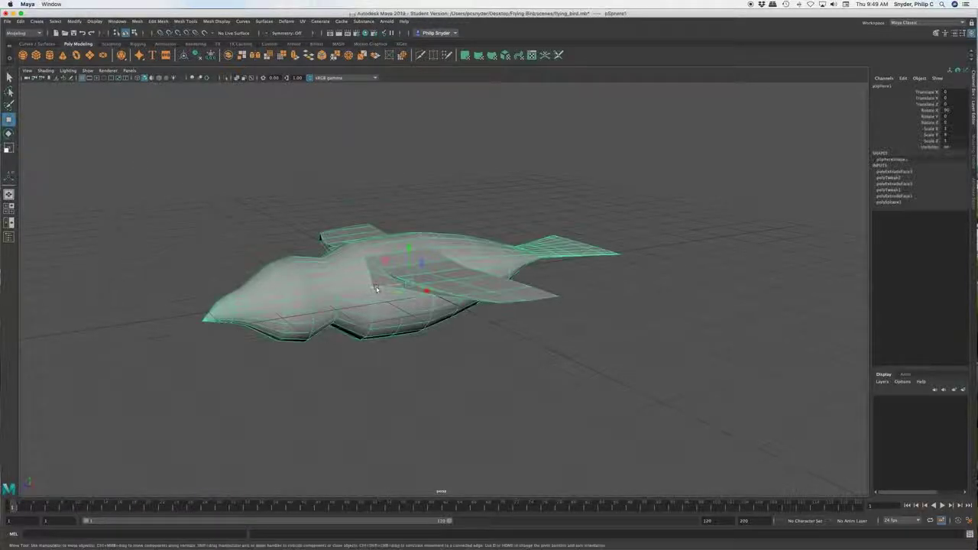
middle_click_drag(362, 281, 632, 234)
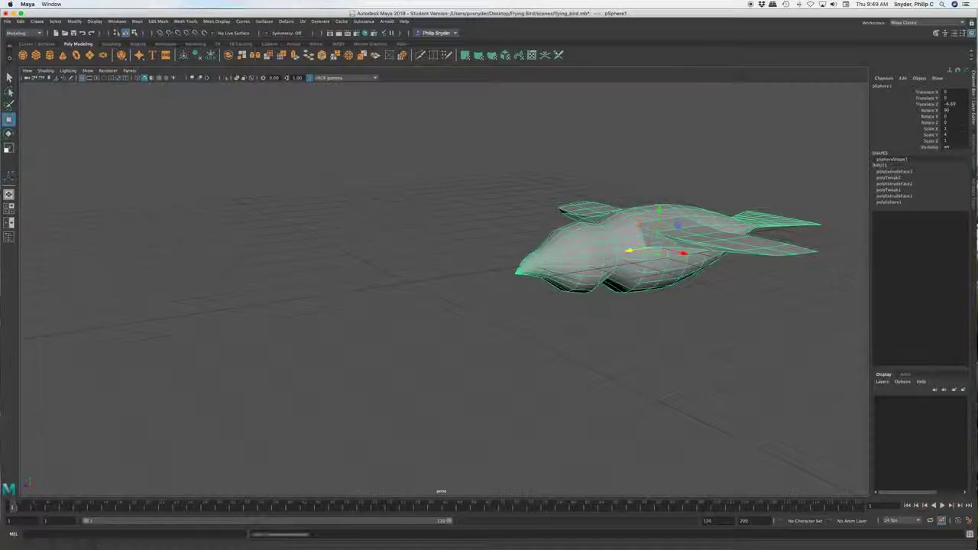
Create a polygon sphere for the eye, move it to about 3.8 in X, and scale it uniformly to about 0.243
left_click(23, 56)
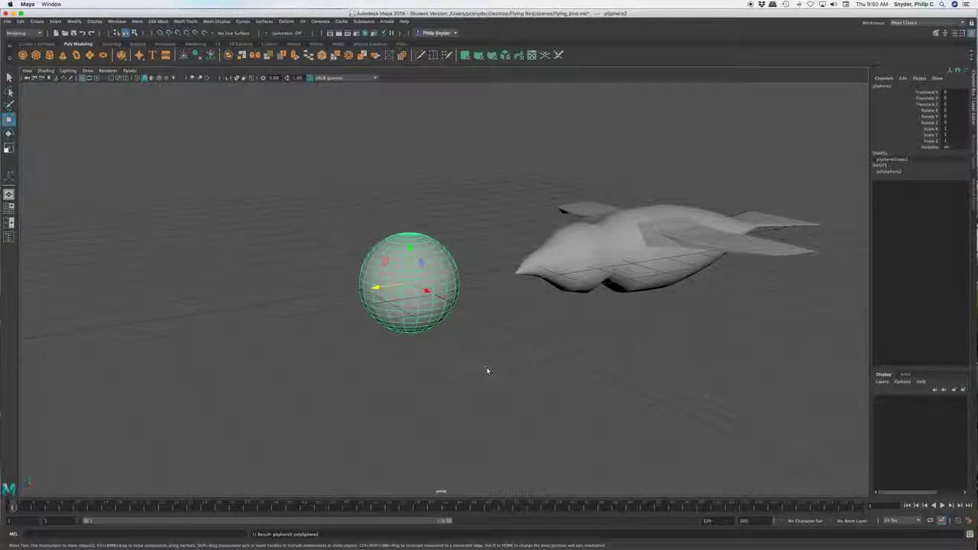
left_click_drag(428, 291, 544, 357)
key("r")
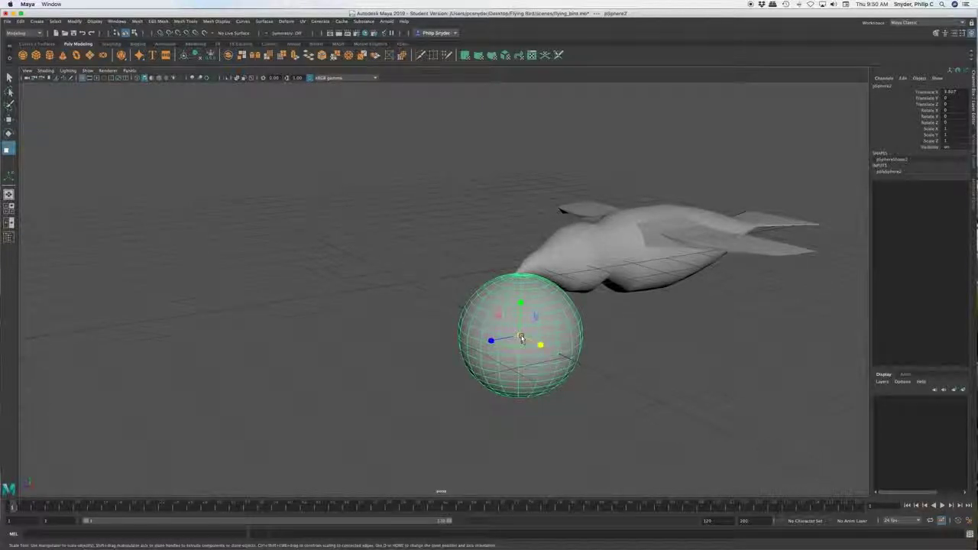
left_click_drag(520, 338, 439, 354)
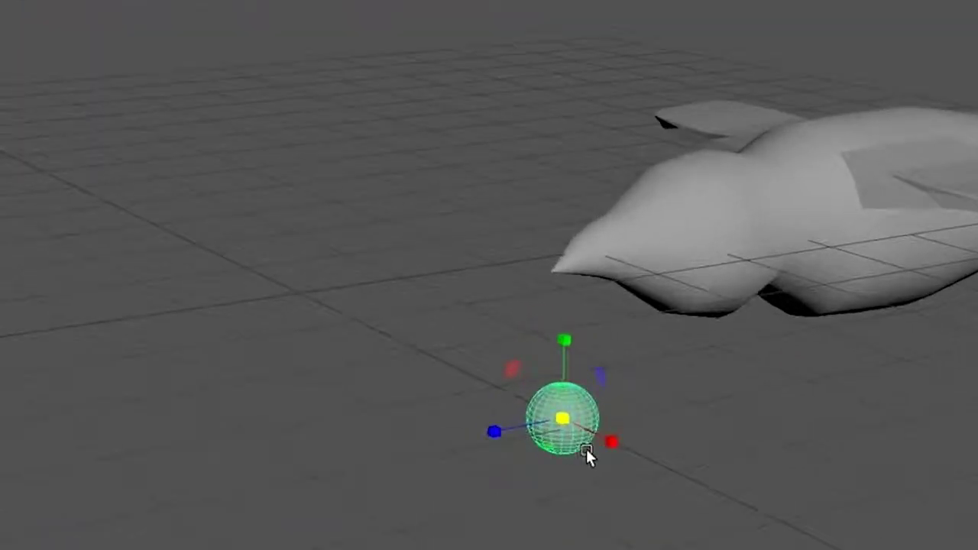
Set the eye sphere's Rotate Z to -90 and turn it slightly around its vertical axis toward the front
key("e")
left_click_drag(595, 374, 616, 476)
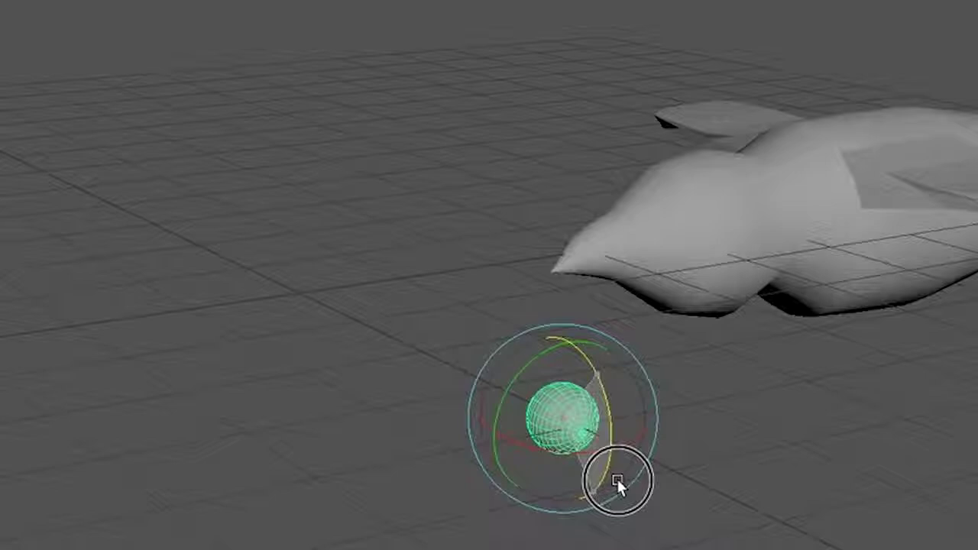
double_click(931, 247)
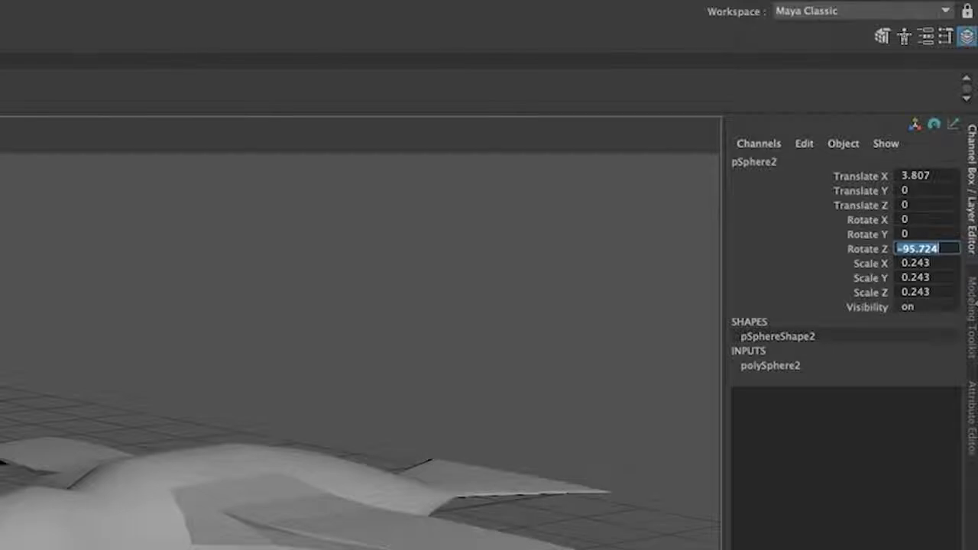
type("-90")
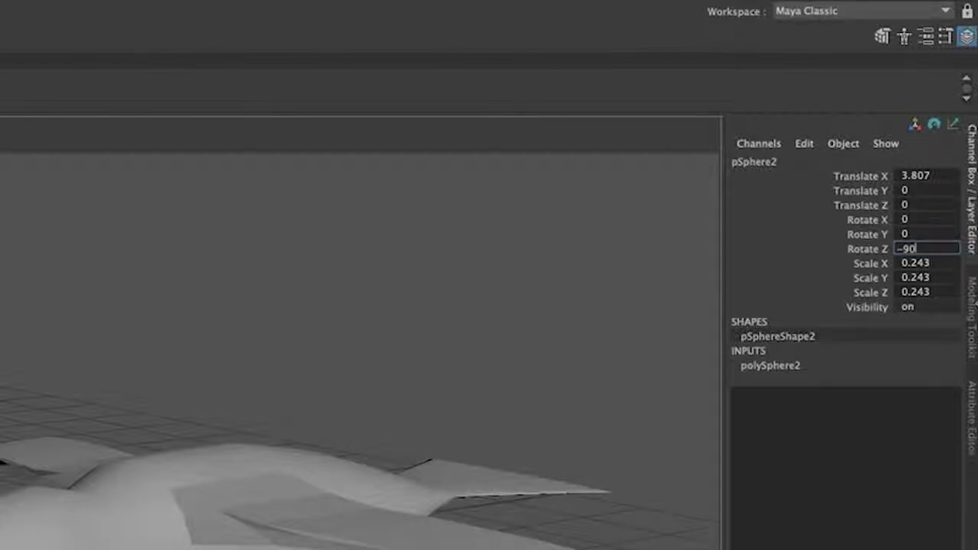
key("Return")
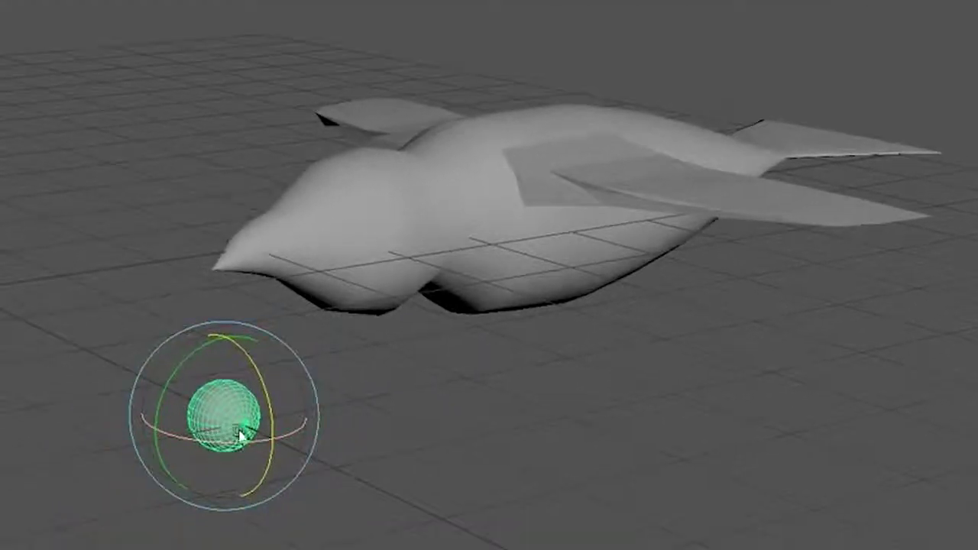
left_click_drag(197, 437, 178, 437)
left_click_drag(301, 427, 296, 425)
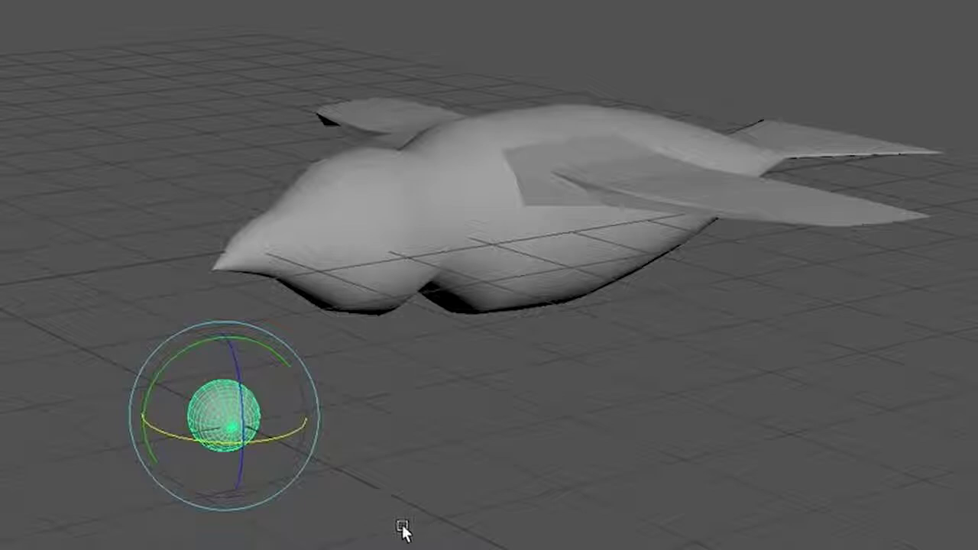
Move the bird back to the grid origin by resetting its Translate Z
left_click(486, 210)
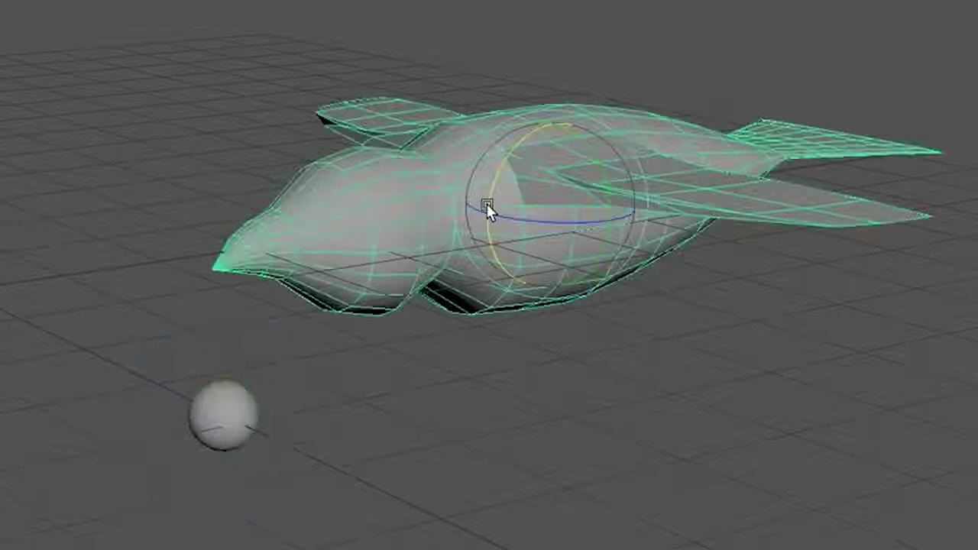
key("w")
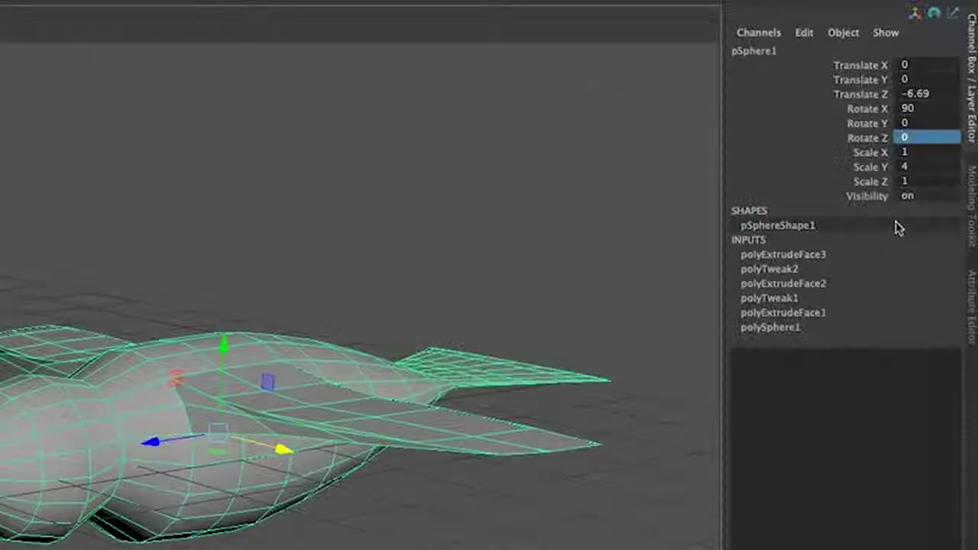
left_click(926, 138)
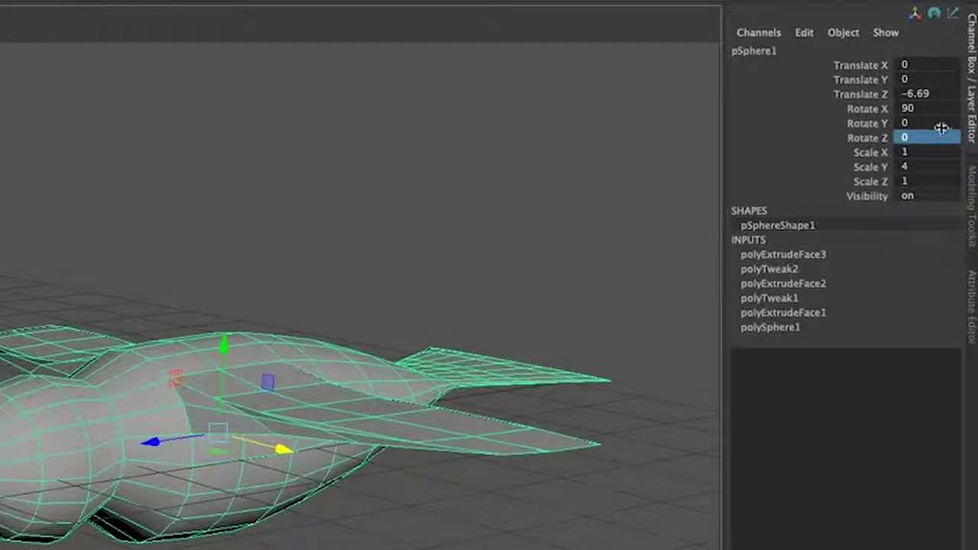
double_click(941, 92)
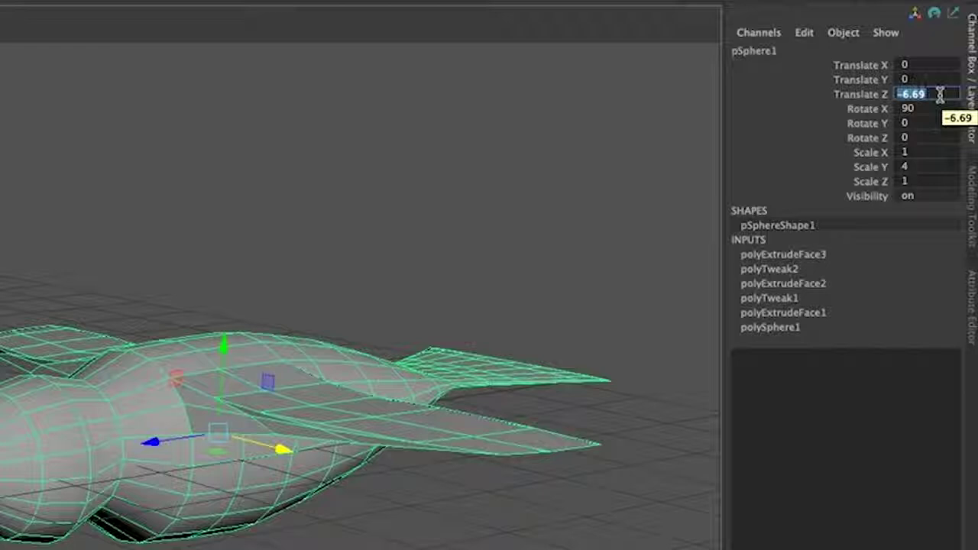
key("Return")
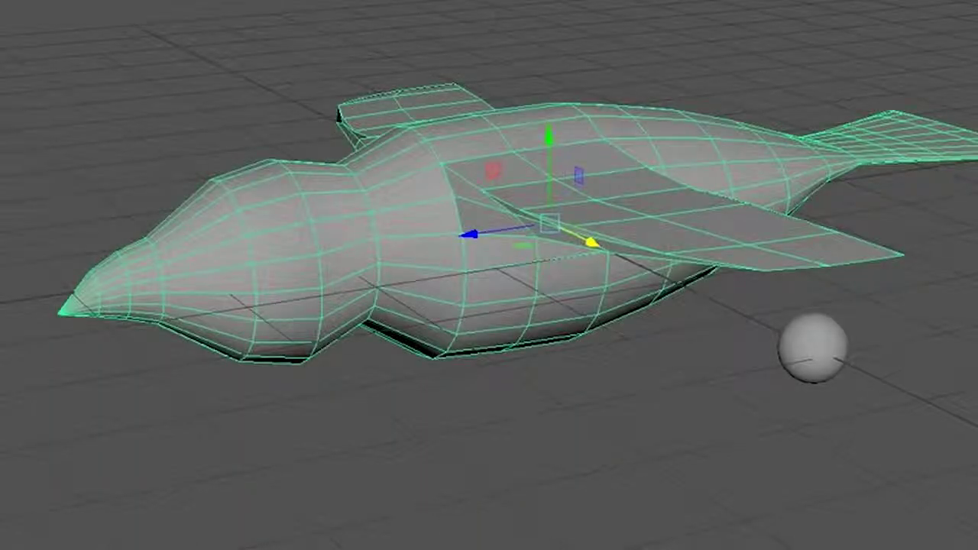
Move the eye sphere forward along Z and raise it until it sits beside the bird's head
left_click(821, 363)
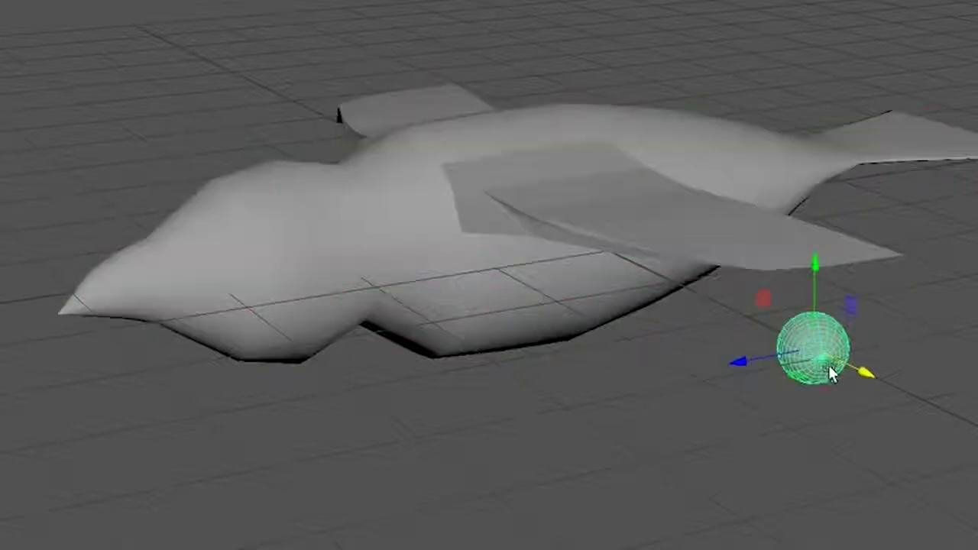
left_click_drag(752, 368, 229, 352)
left_click_drag(338, 351, 327, 172)
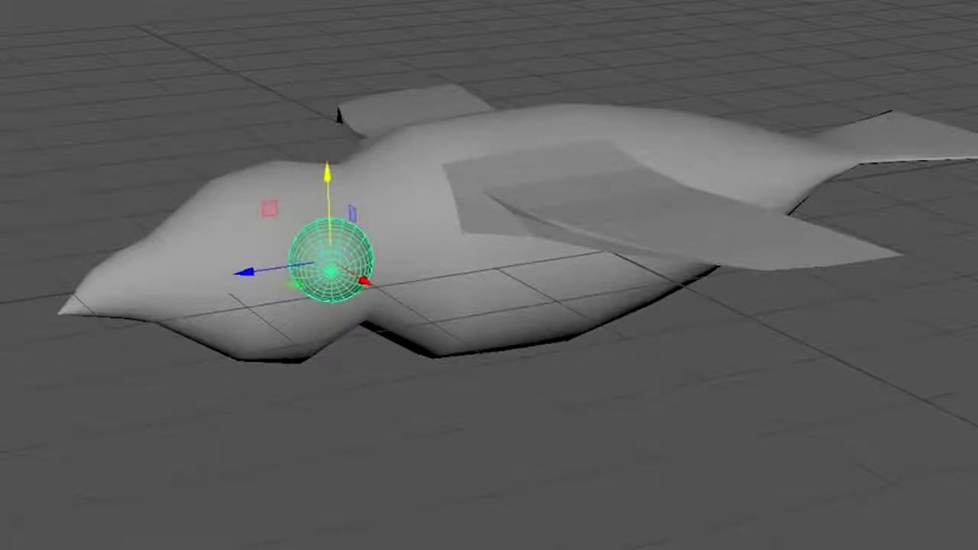
scroll(225, 491, "down", 3)
left_click_drag(225, 491, 264, 461, "alt")
left_click_drag(879, 474, 481, 481)
left_click_drag(482, 524, 462, 479, "alt")
left_click_drag(432, 34, 437, 155)
left_click_drag(466, 365, 346, 382, "alt")
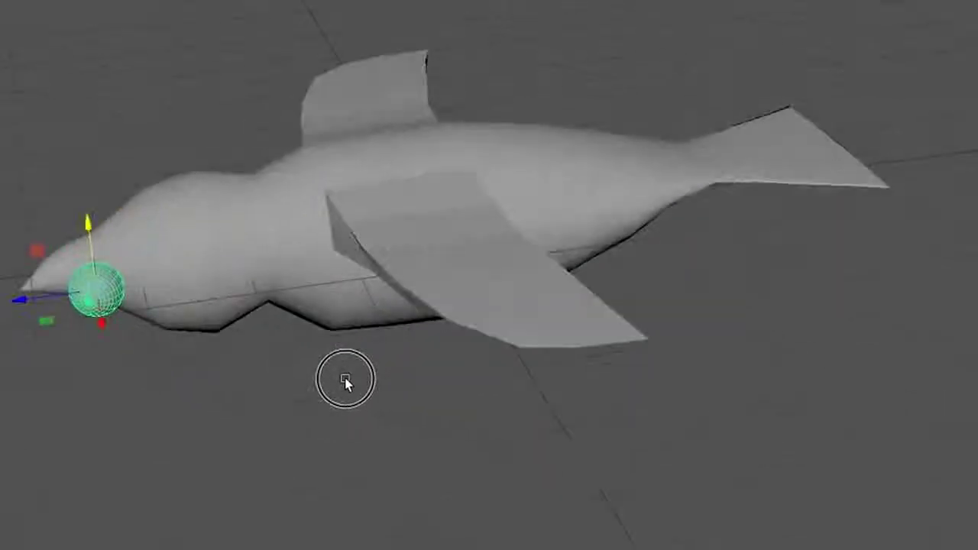
left_click_drag(46, 299, 125, 284)
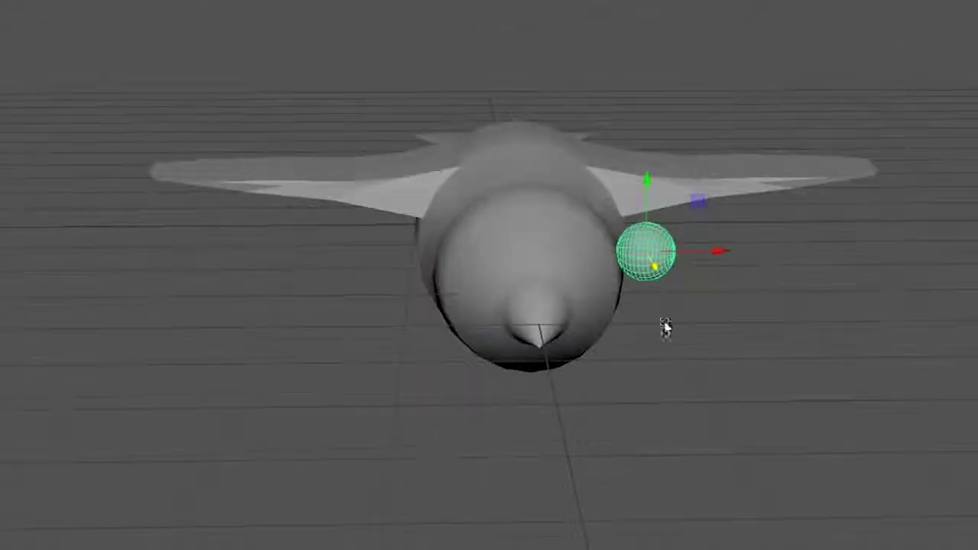
Push the eye sphere partway into the side of the head and nudge it slightly toward the beak
left_click_drag(713, 251, 600, 403)
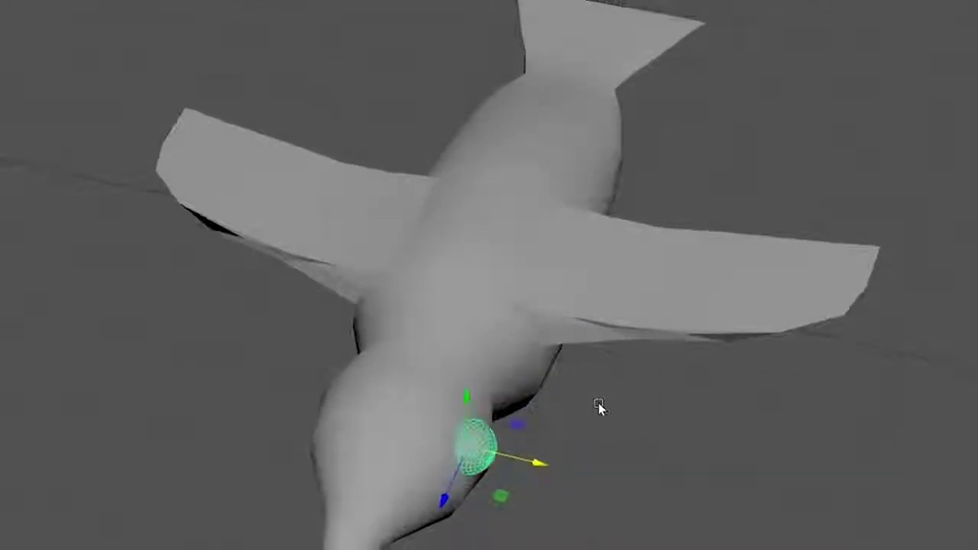
left_click_drag(444, 502, 428, 514)
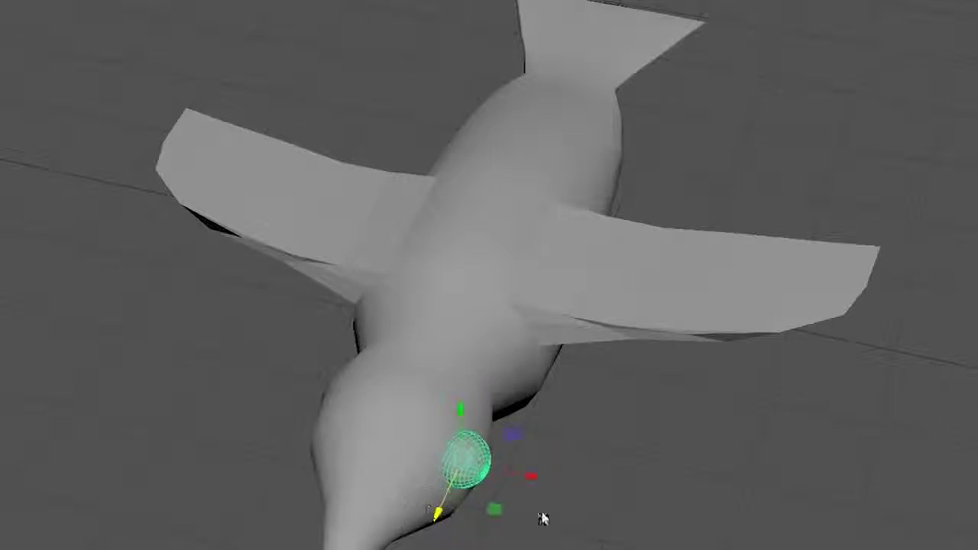
left_click(519, 470)
Duplicate the eye sphere and move the copy along X into the opposite side of the head
left_click_drag(540, 512, 583, 515, "alt")
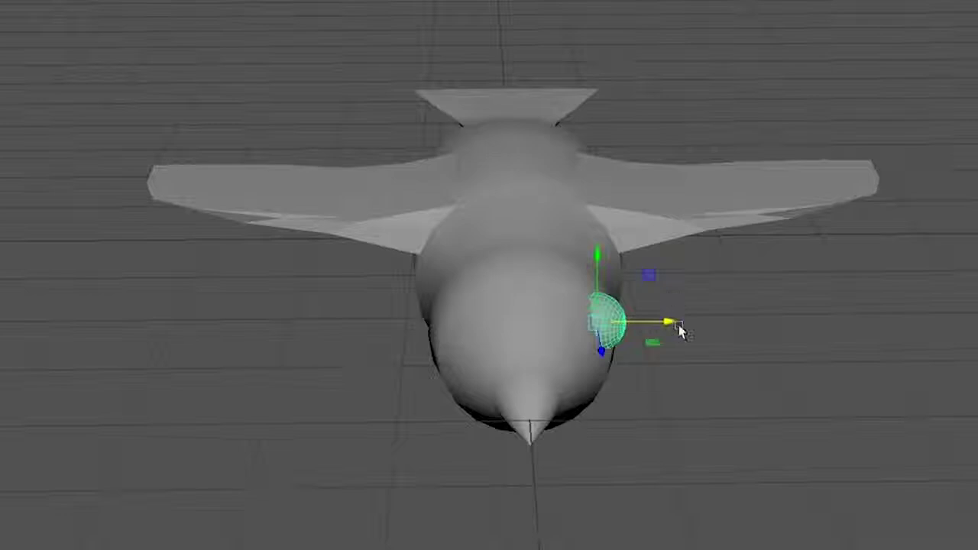
left_click_drag(670, 323, 771, 319)
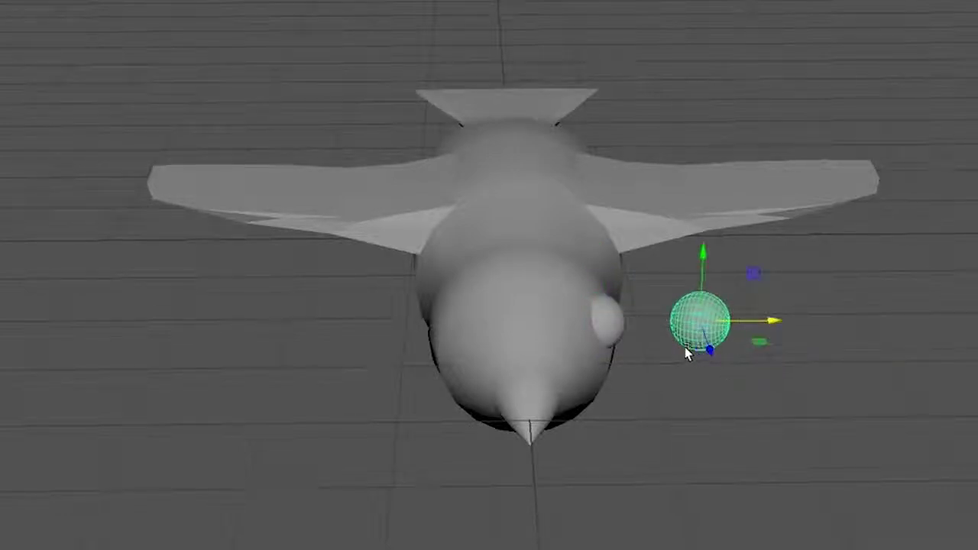
left_click_drag(776, 321, 525, 321)
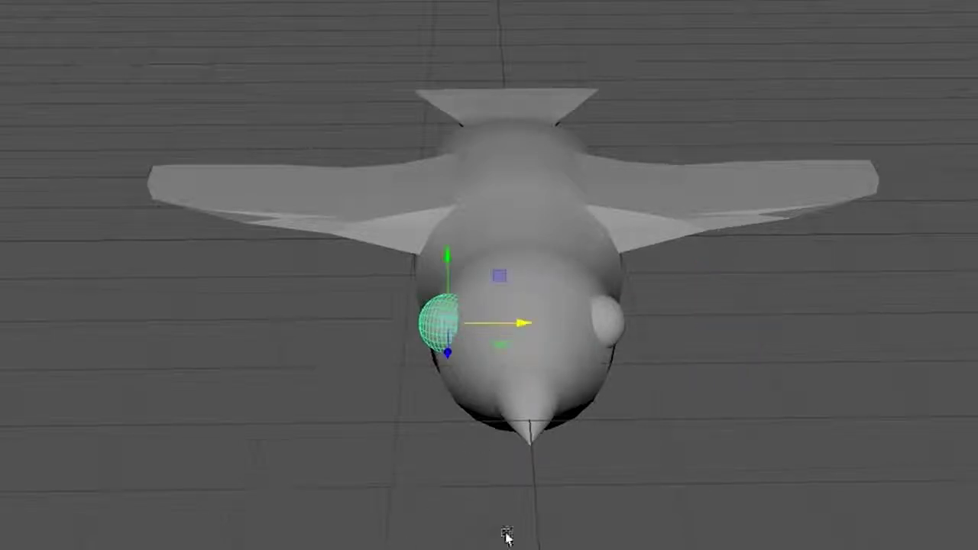
Rotate the duplicated eye sphere slightly and nudge it along X further into the side of the head
left_click_drag(421, 501, 461, 496, "alt")
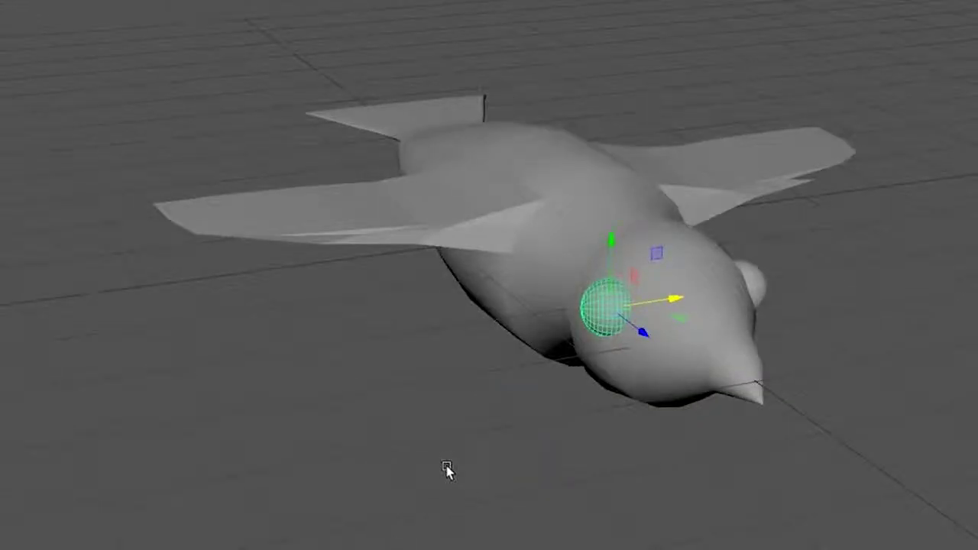
key("e")
left_click_drag(575, 329, 611, 330)
mouse_move(720, 540)
left_mouse_down("alt")
mouse_move(733, 549)
mouse_move(724, 549)
left_mouse_up("alt")
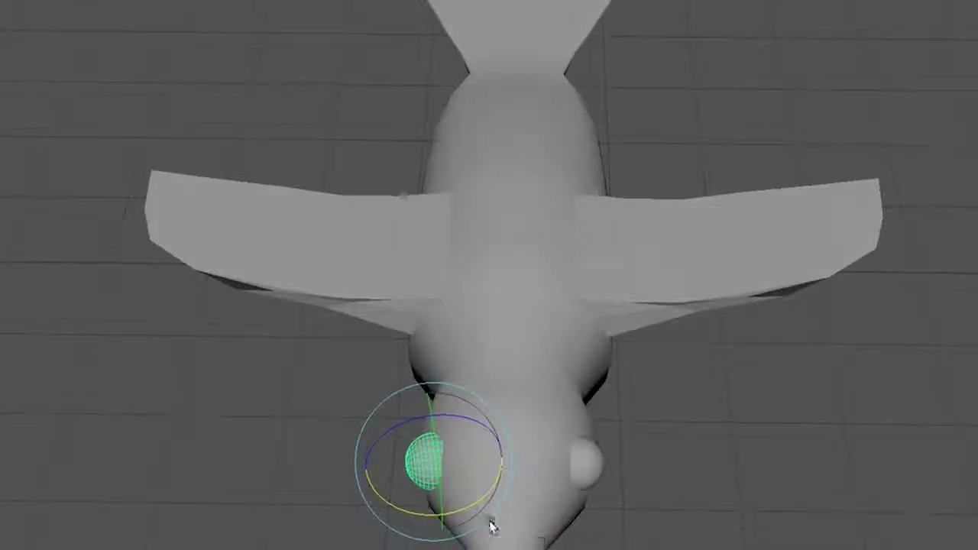
key("w")
left_click_drag(502, 463, 505, 462)
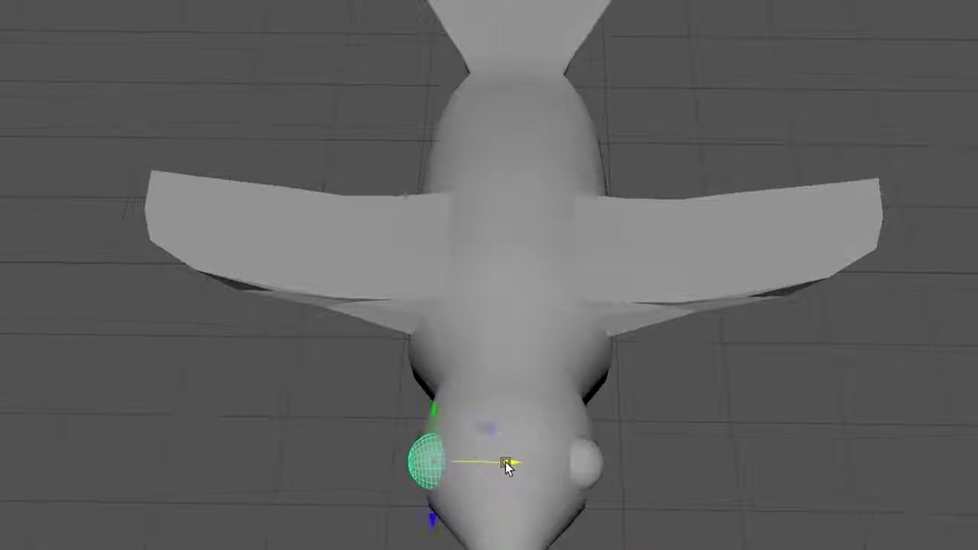
left_click(594, 473, "shift")
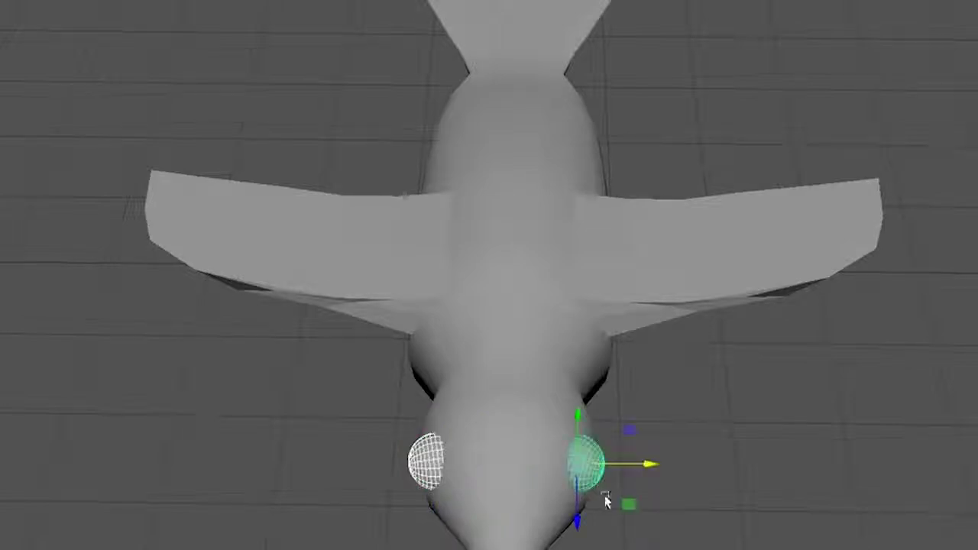
key("q")
left_click(373, 486)
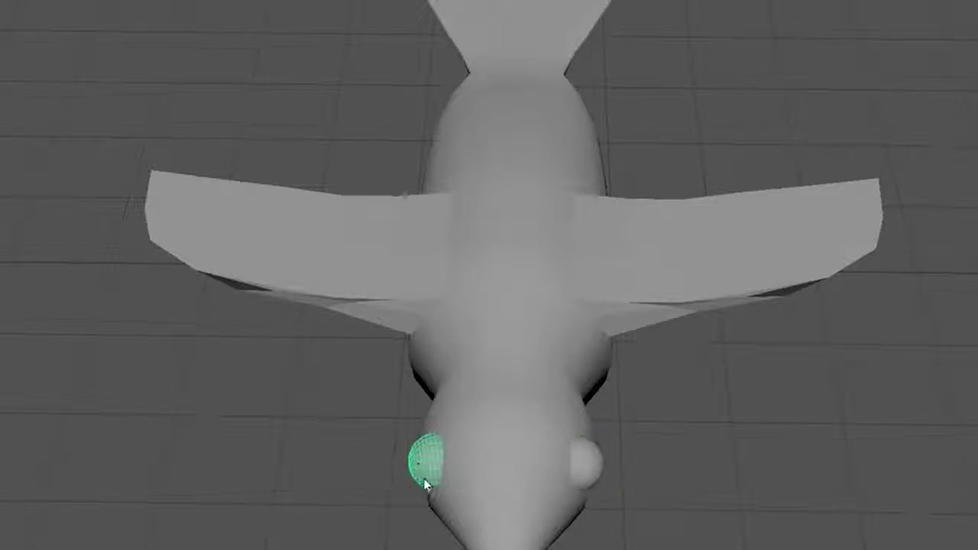
key("e")
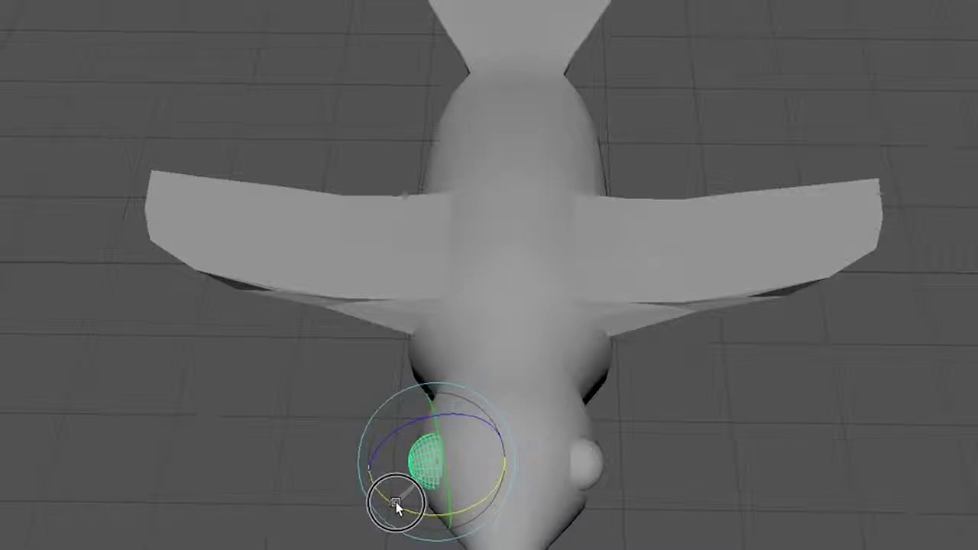
left_click(651, 536)
Turn on smooth mesh preview for the bird's body and inspect the rounded shape around the head and wing
left_click_drag(650, 530, 544, 492, "alt")
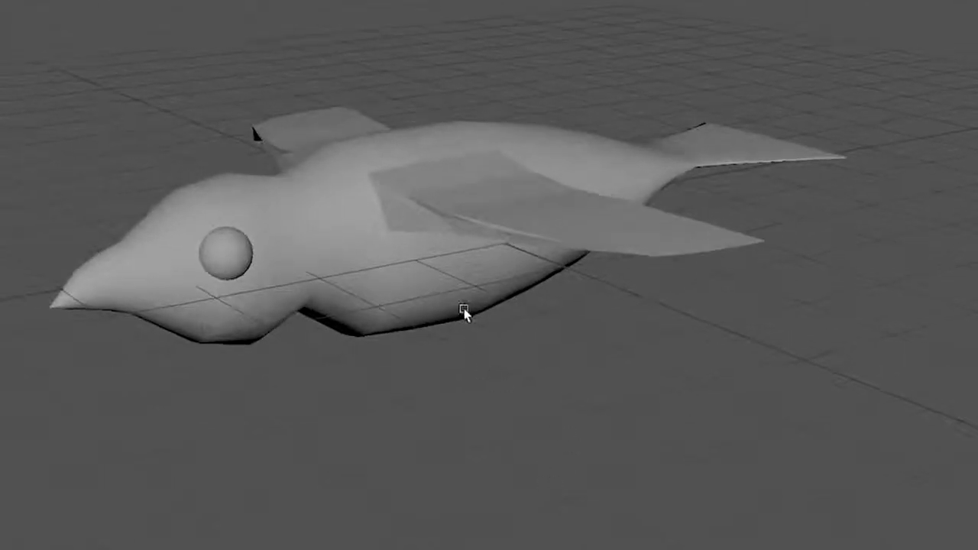
left_click(409, 288)
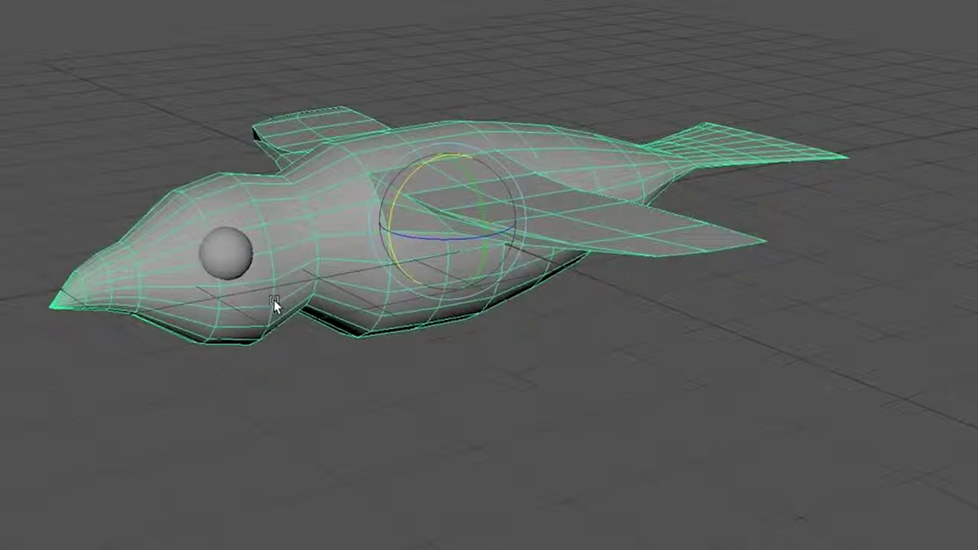
key("q")
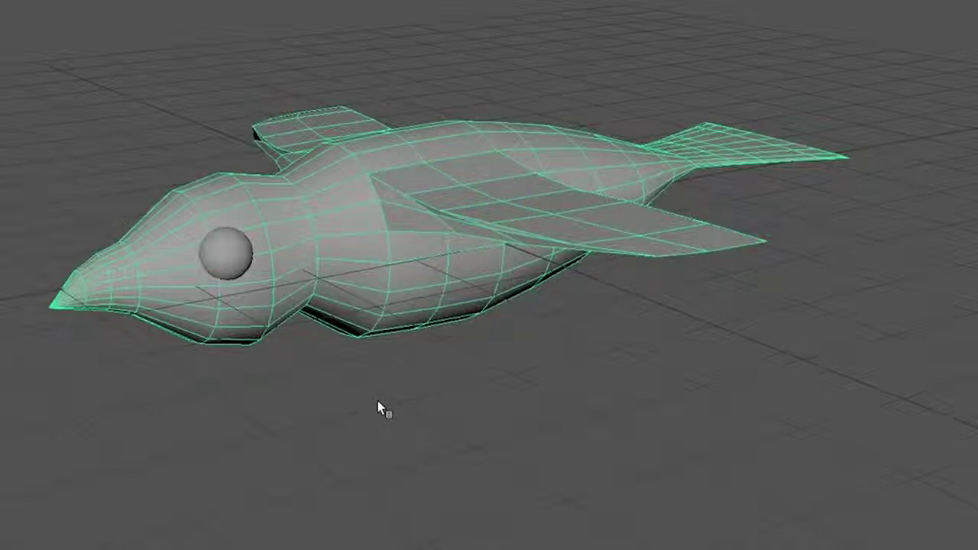
key("3")
left_click(377, 402)
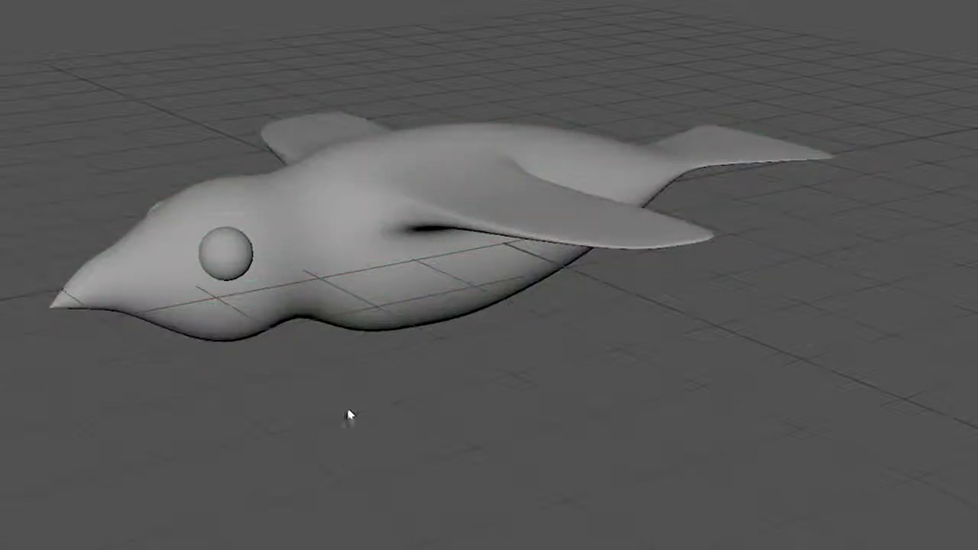
left_click_drag(342, 410, 583, 424, "alt")
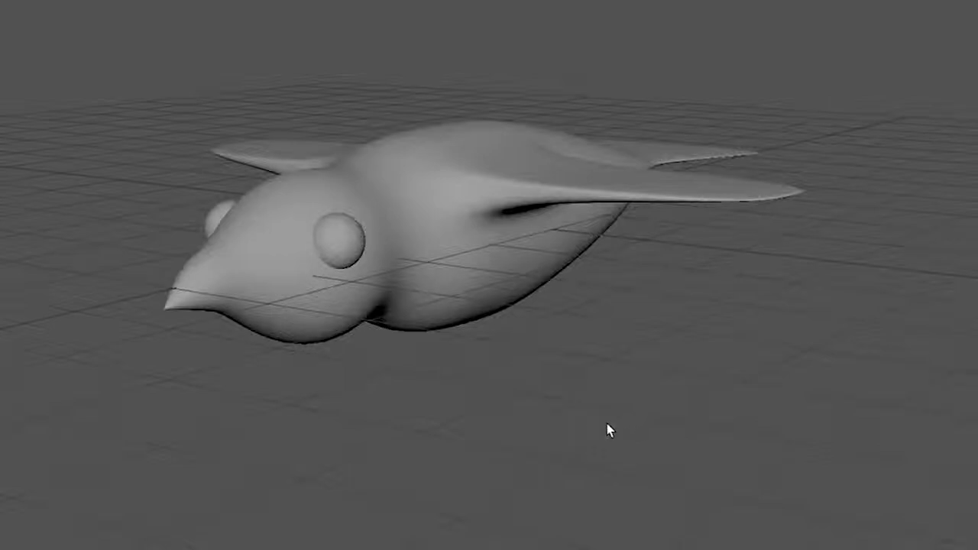